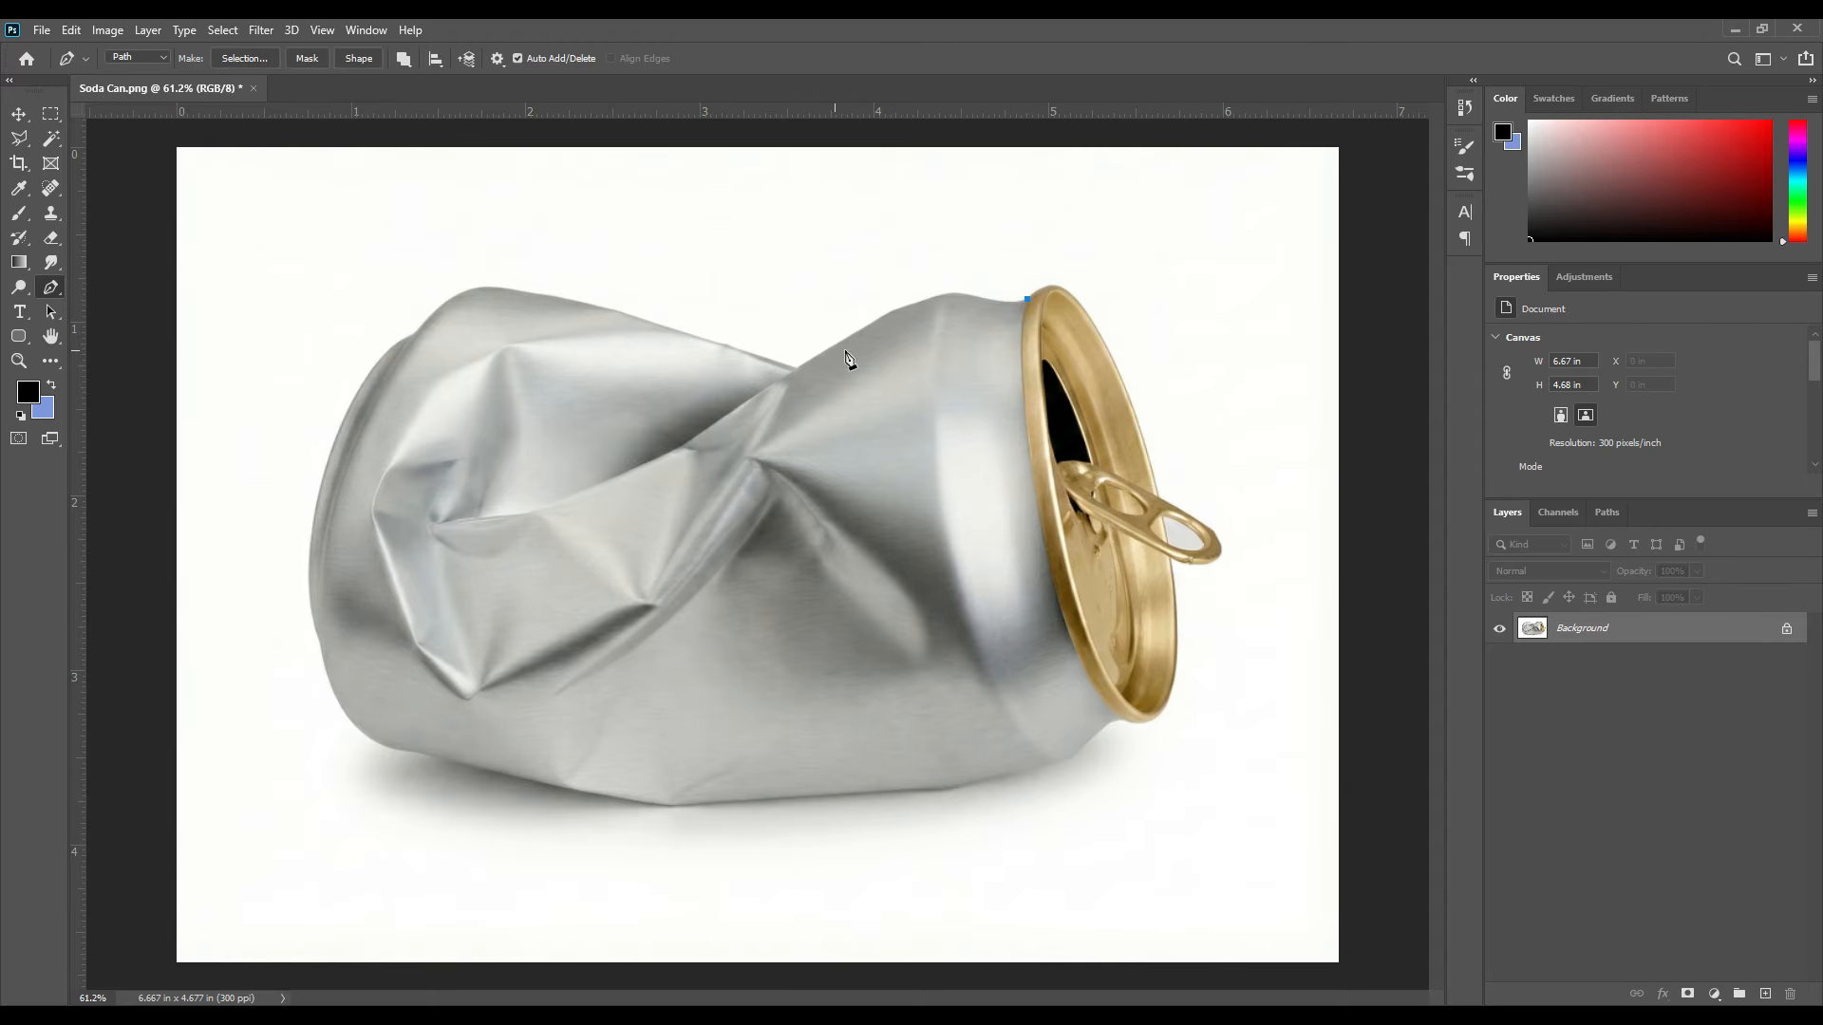
Trace a rough closed Pen path with straight segments around the silver body of the crushed can
left_click(797, 368)
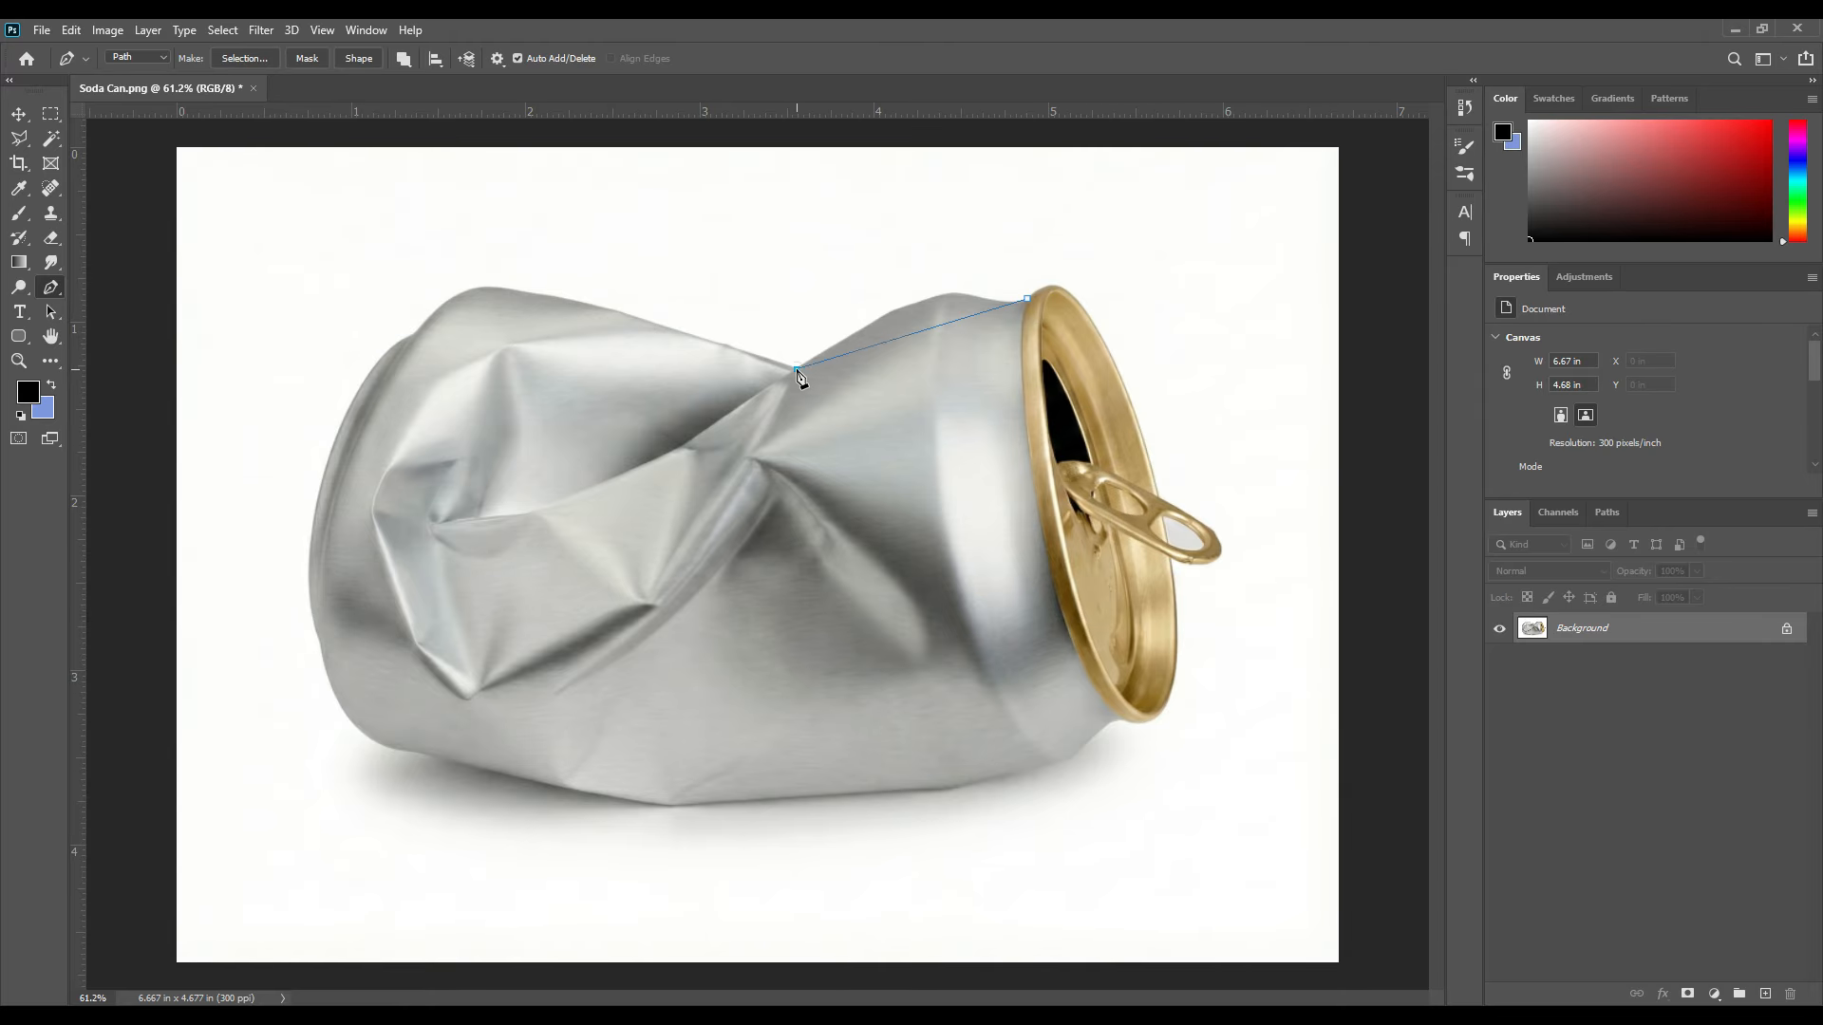
left_click(498, 287)
left_click(416, 335)
left_click(362, 388)
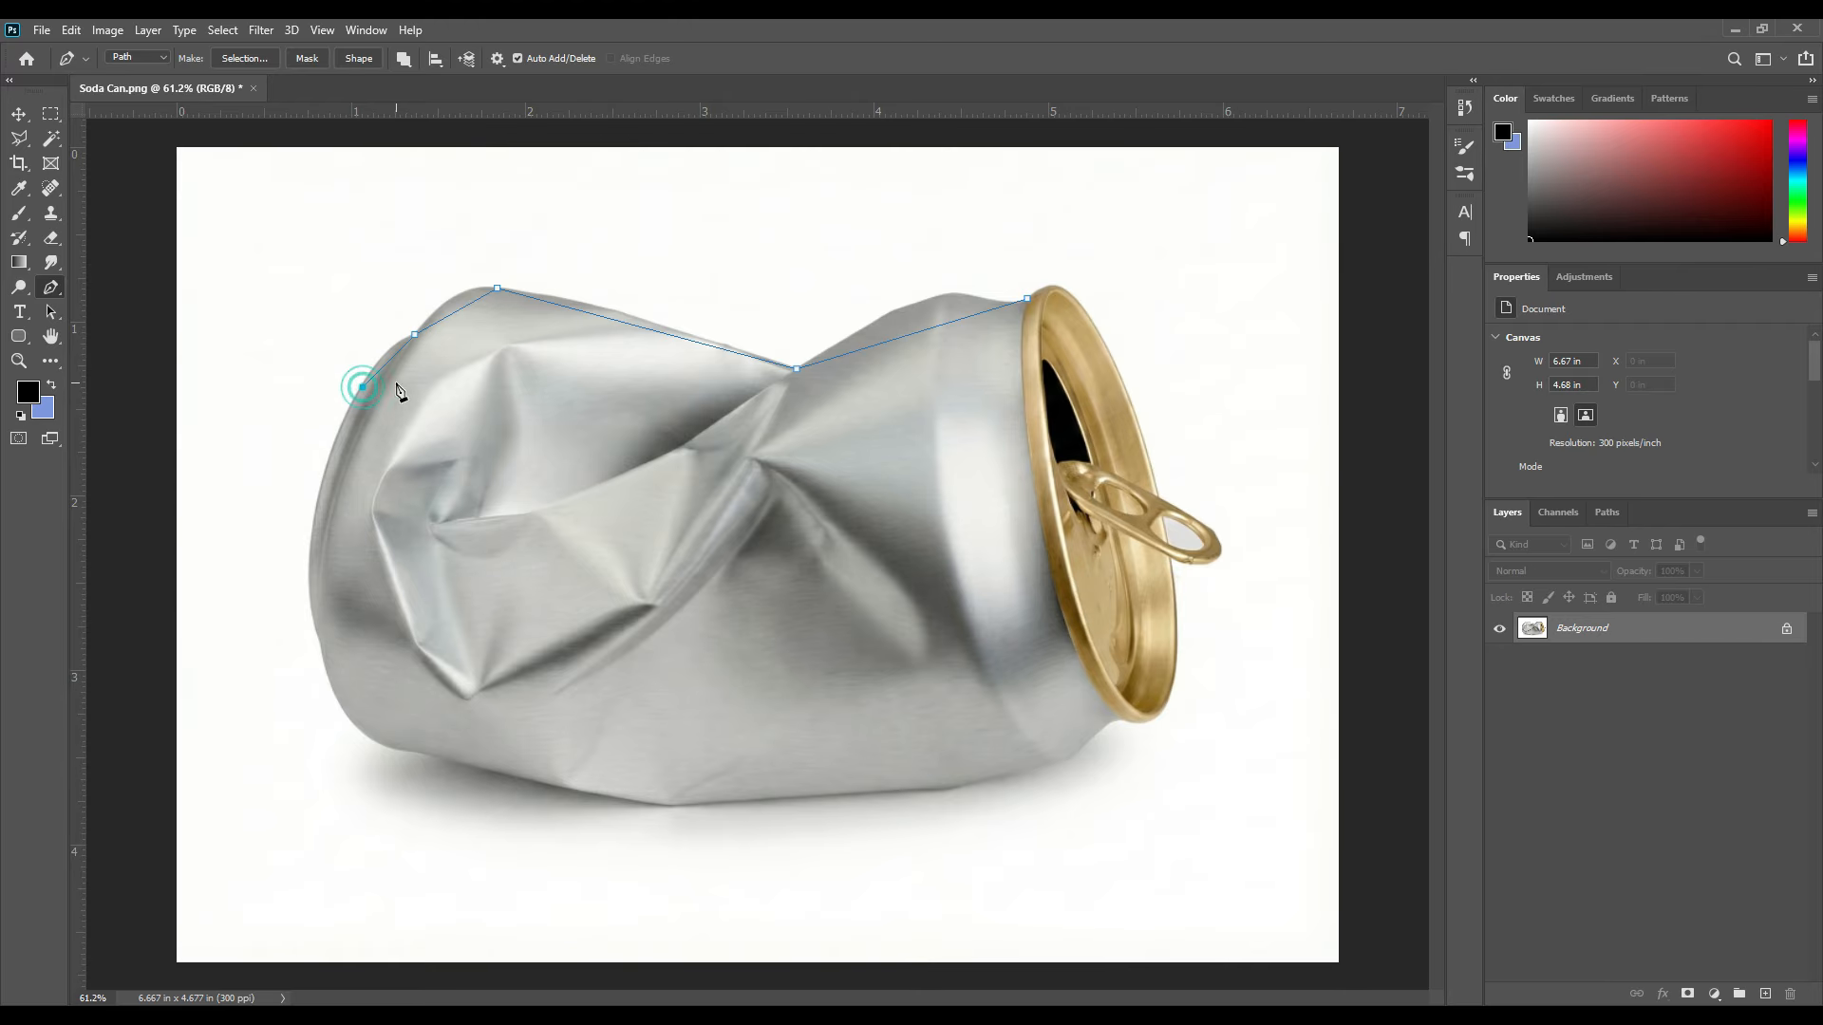
left_click(319, 641)
left_click(429, 752)
left_click(953, 787)
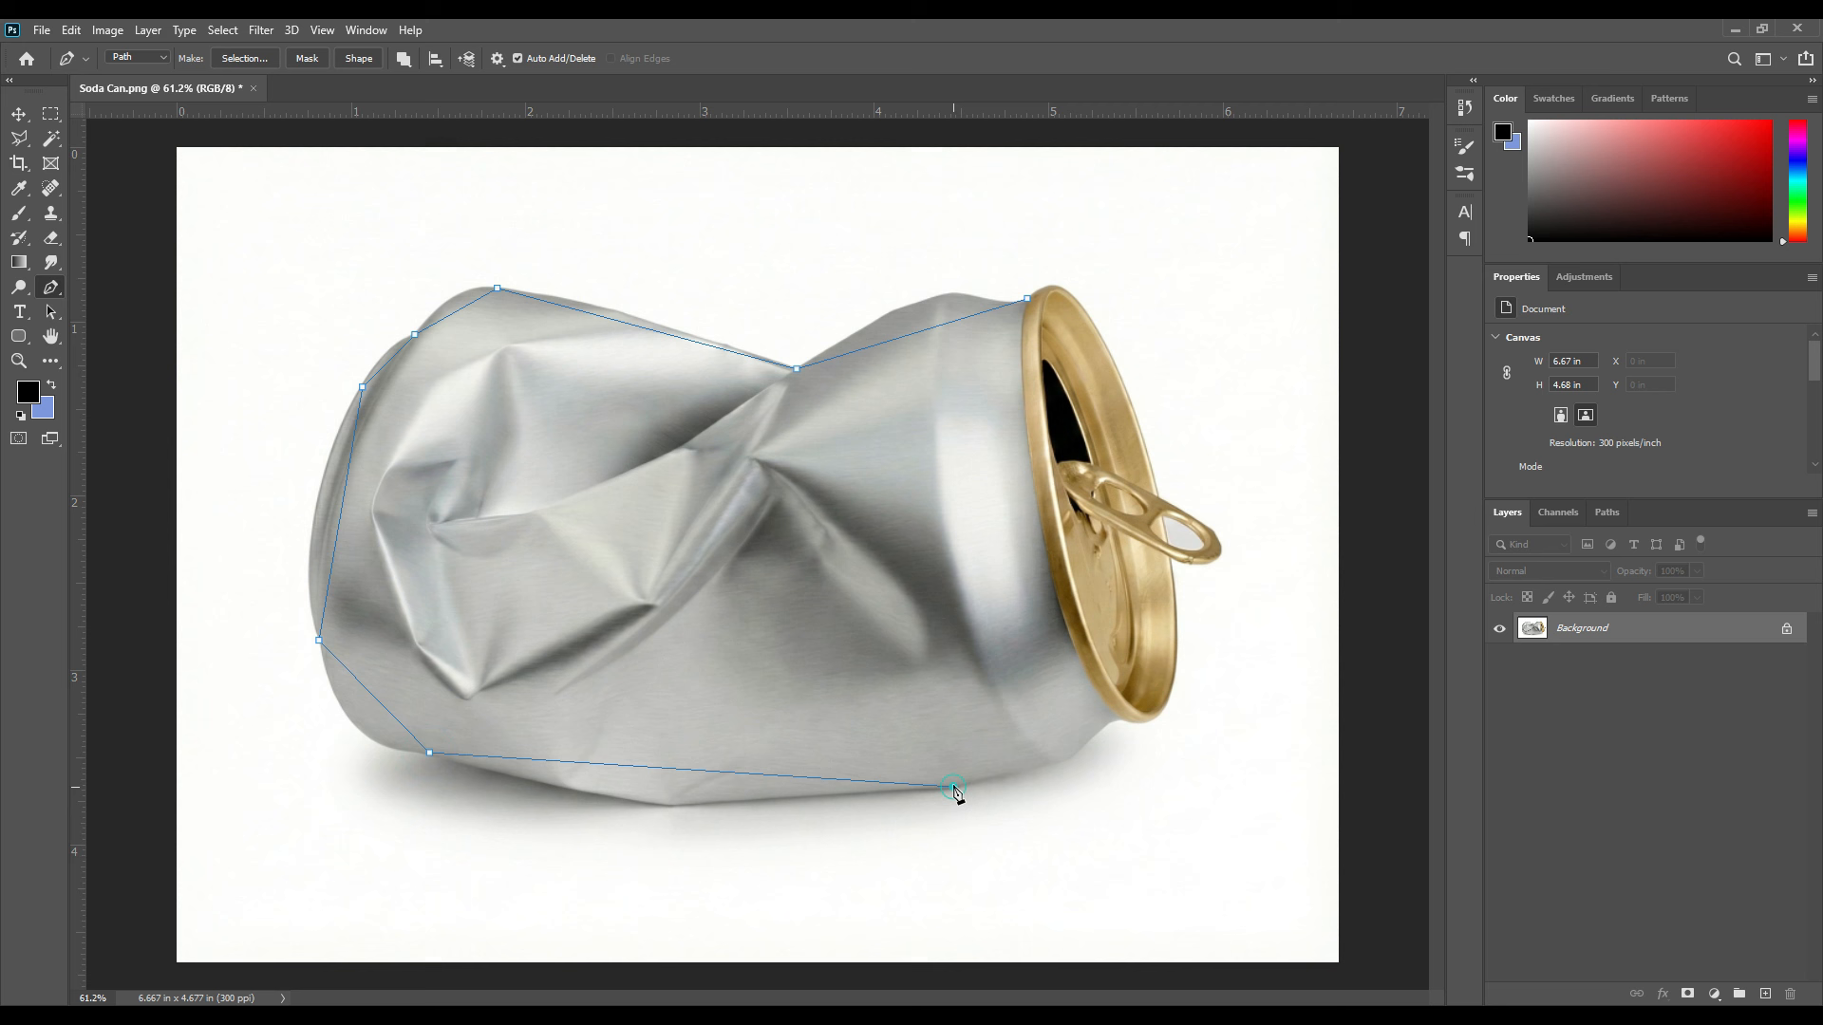
left_click(1124, 719)
left_click(1028, 299)
Add anchor points to the path segment beside the gold lid and curve it along the inner edge of the rim
right_click(51, 287)
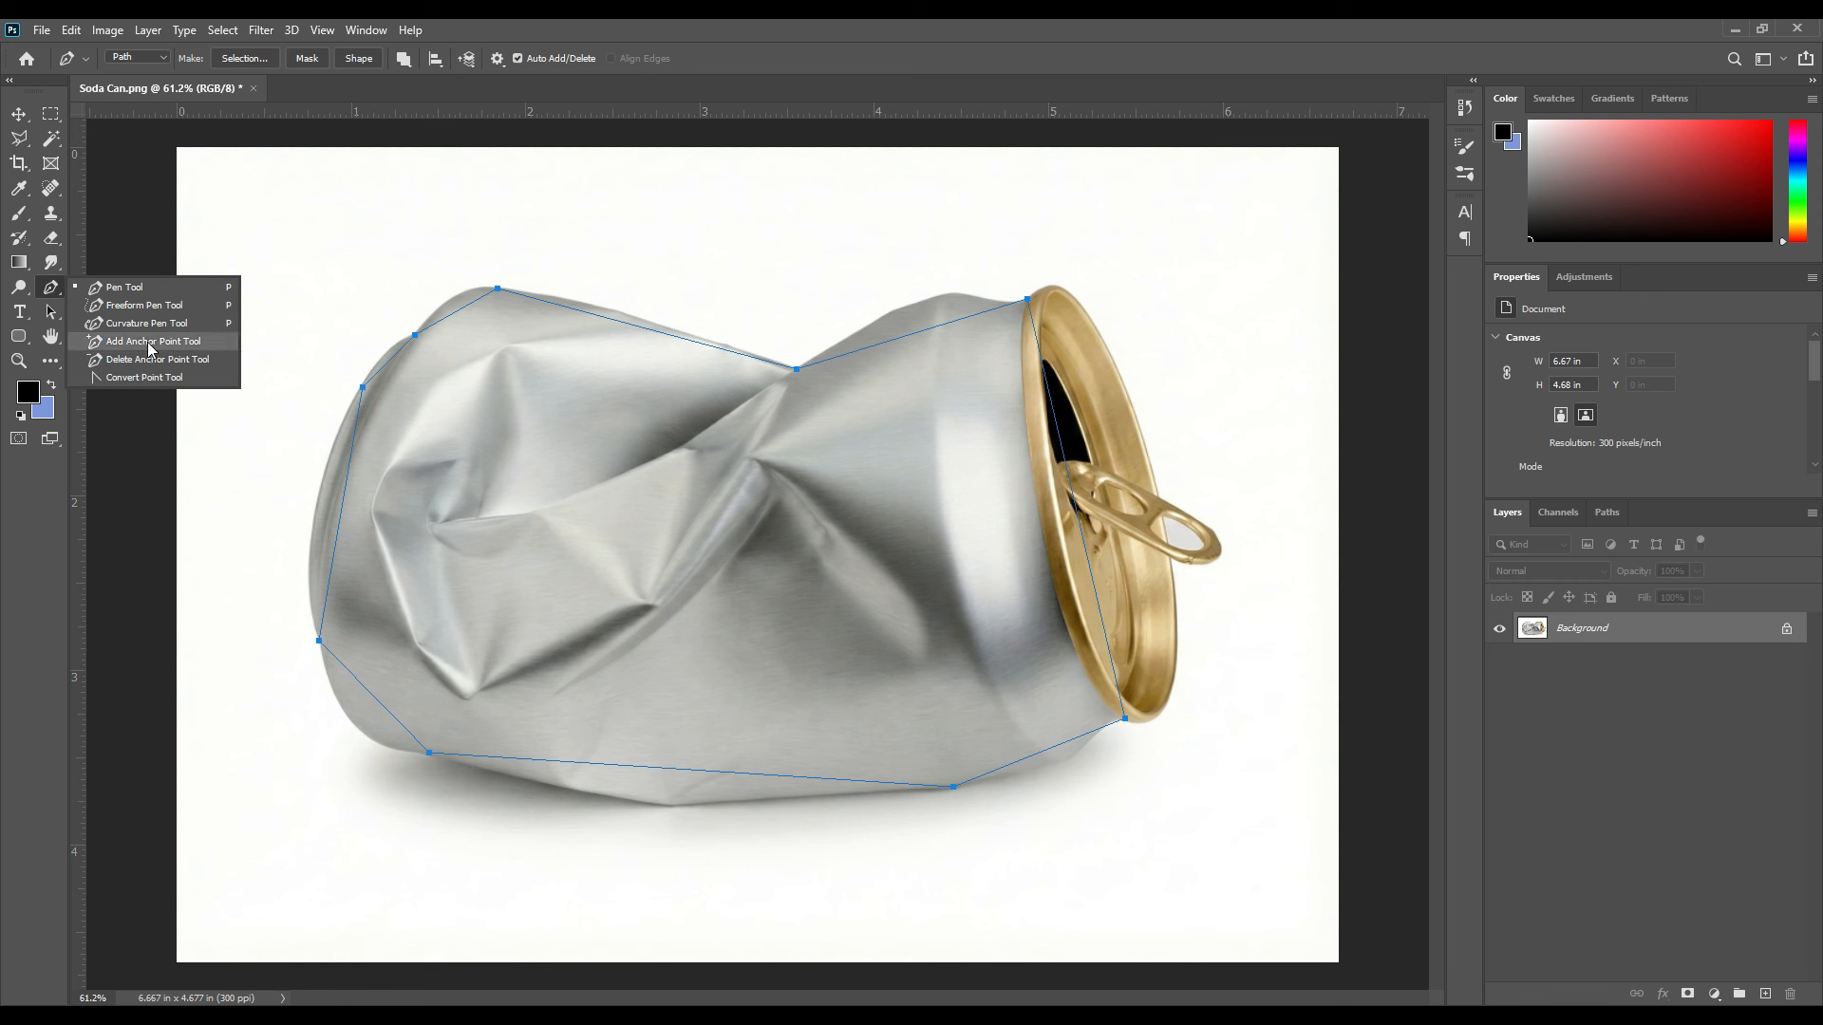
left_click(182, 339)
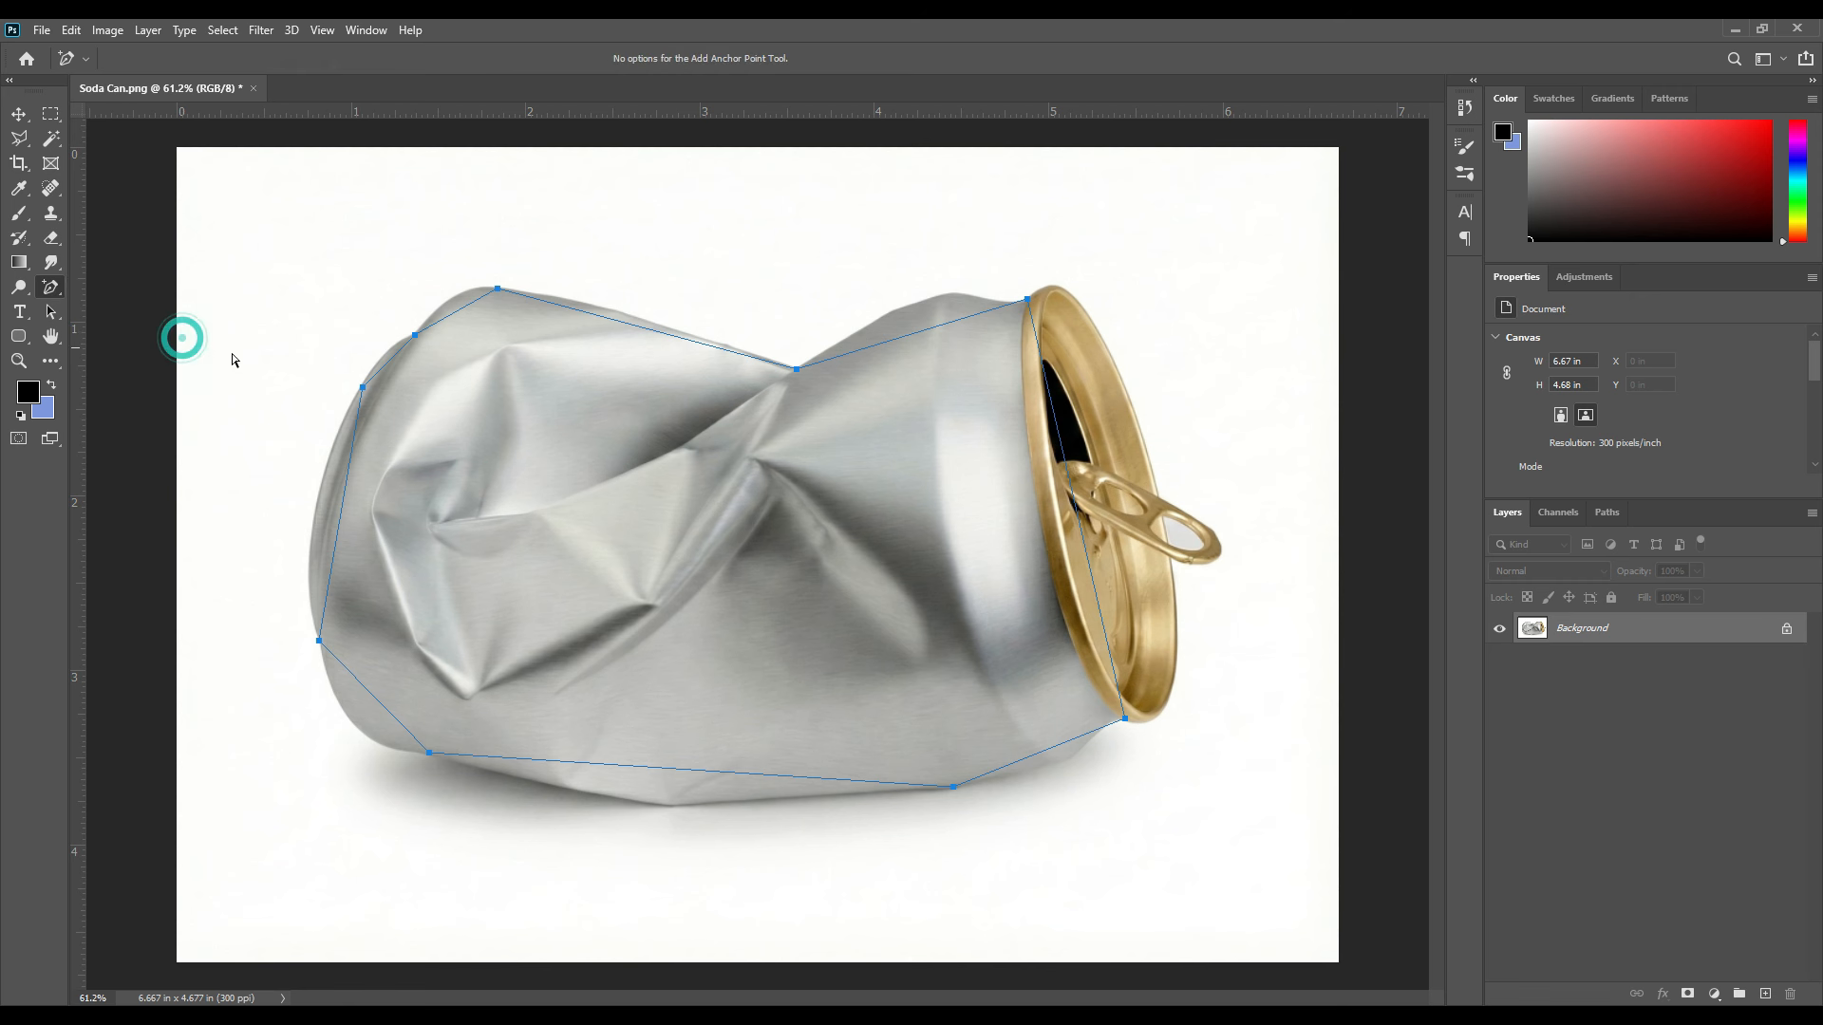
left_click(1078, 509)
left_click_drag(1073, 509, 1039, 531)
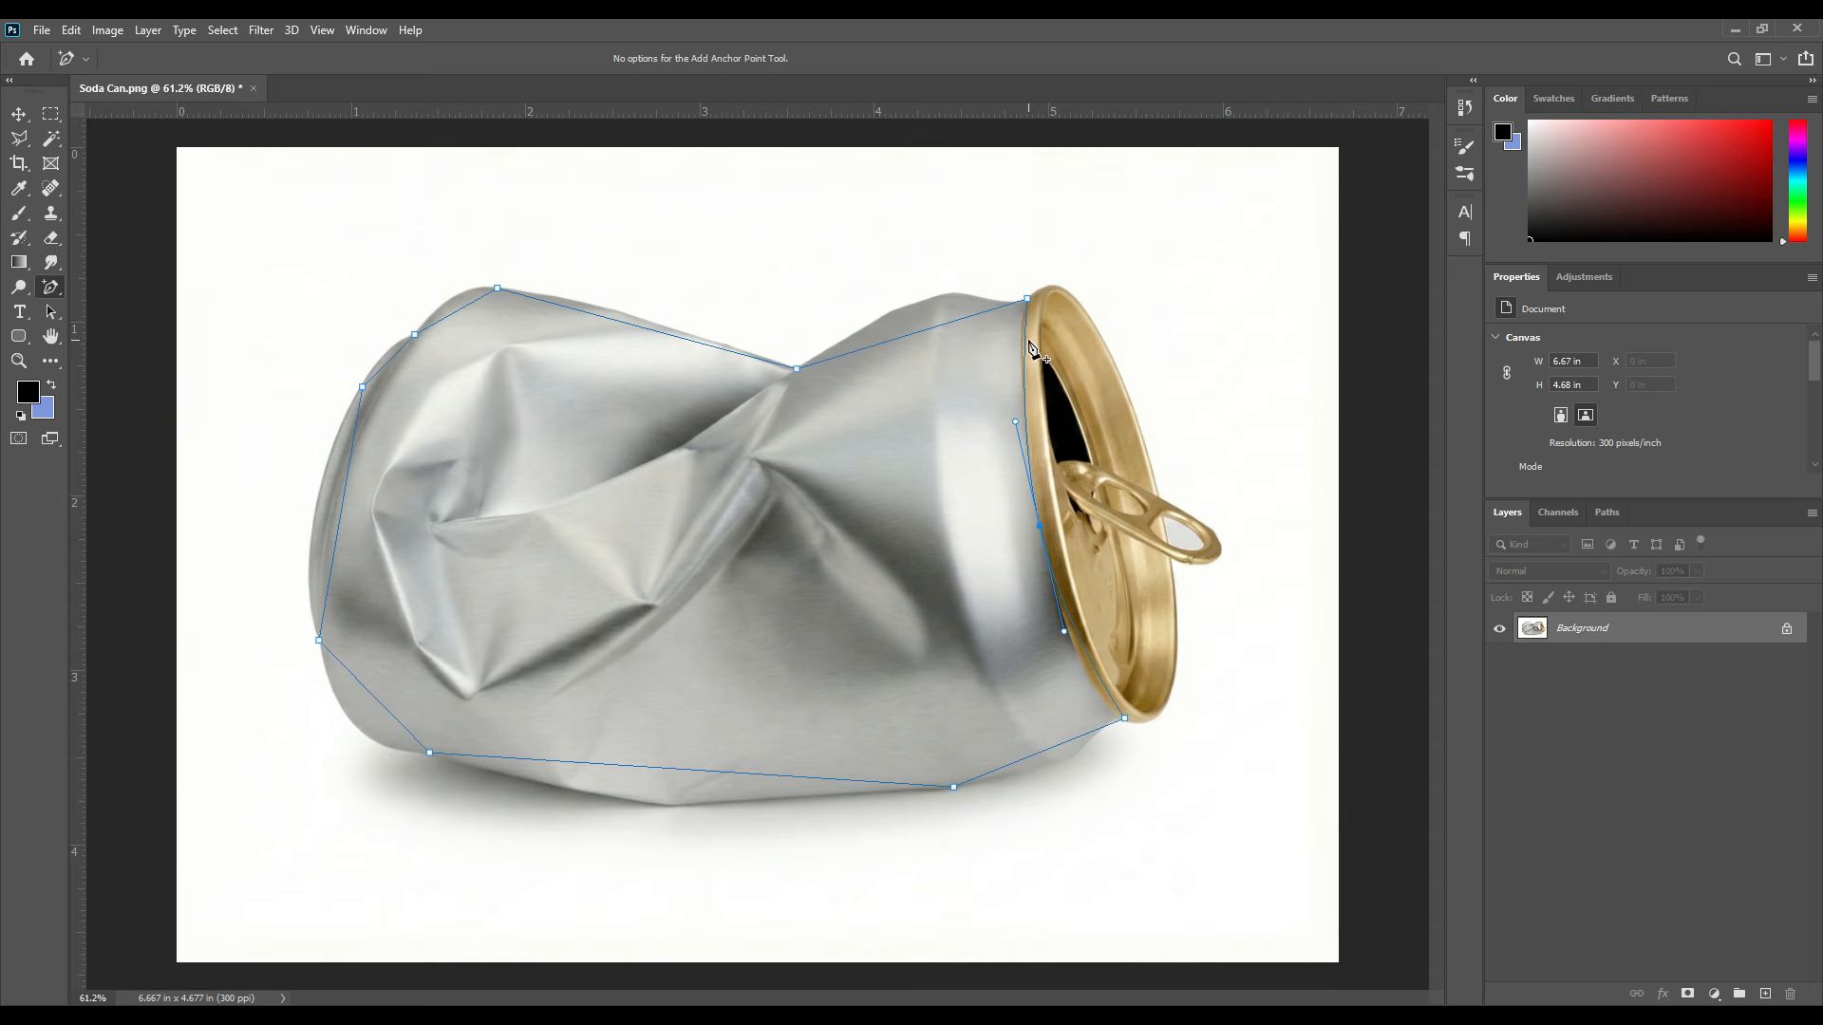
left_click(1023, 340)
left_click(1088, 670)
Add anchor points along the can's upper edge on both sides of the dent and fit the path to its contour
left_click_drag(938, 328, 928, 298)
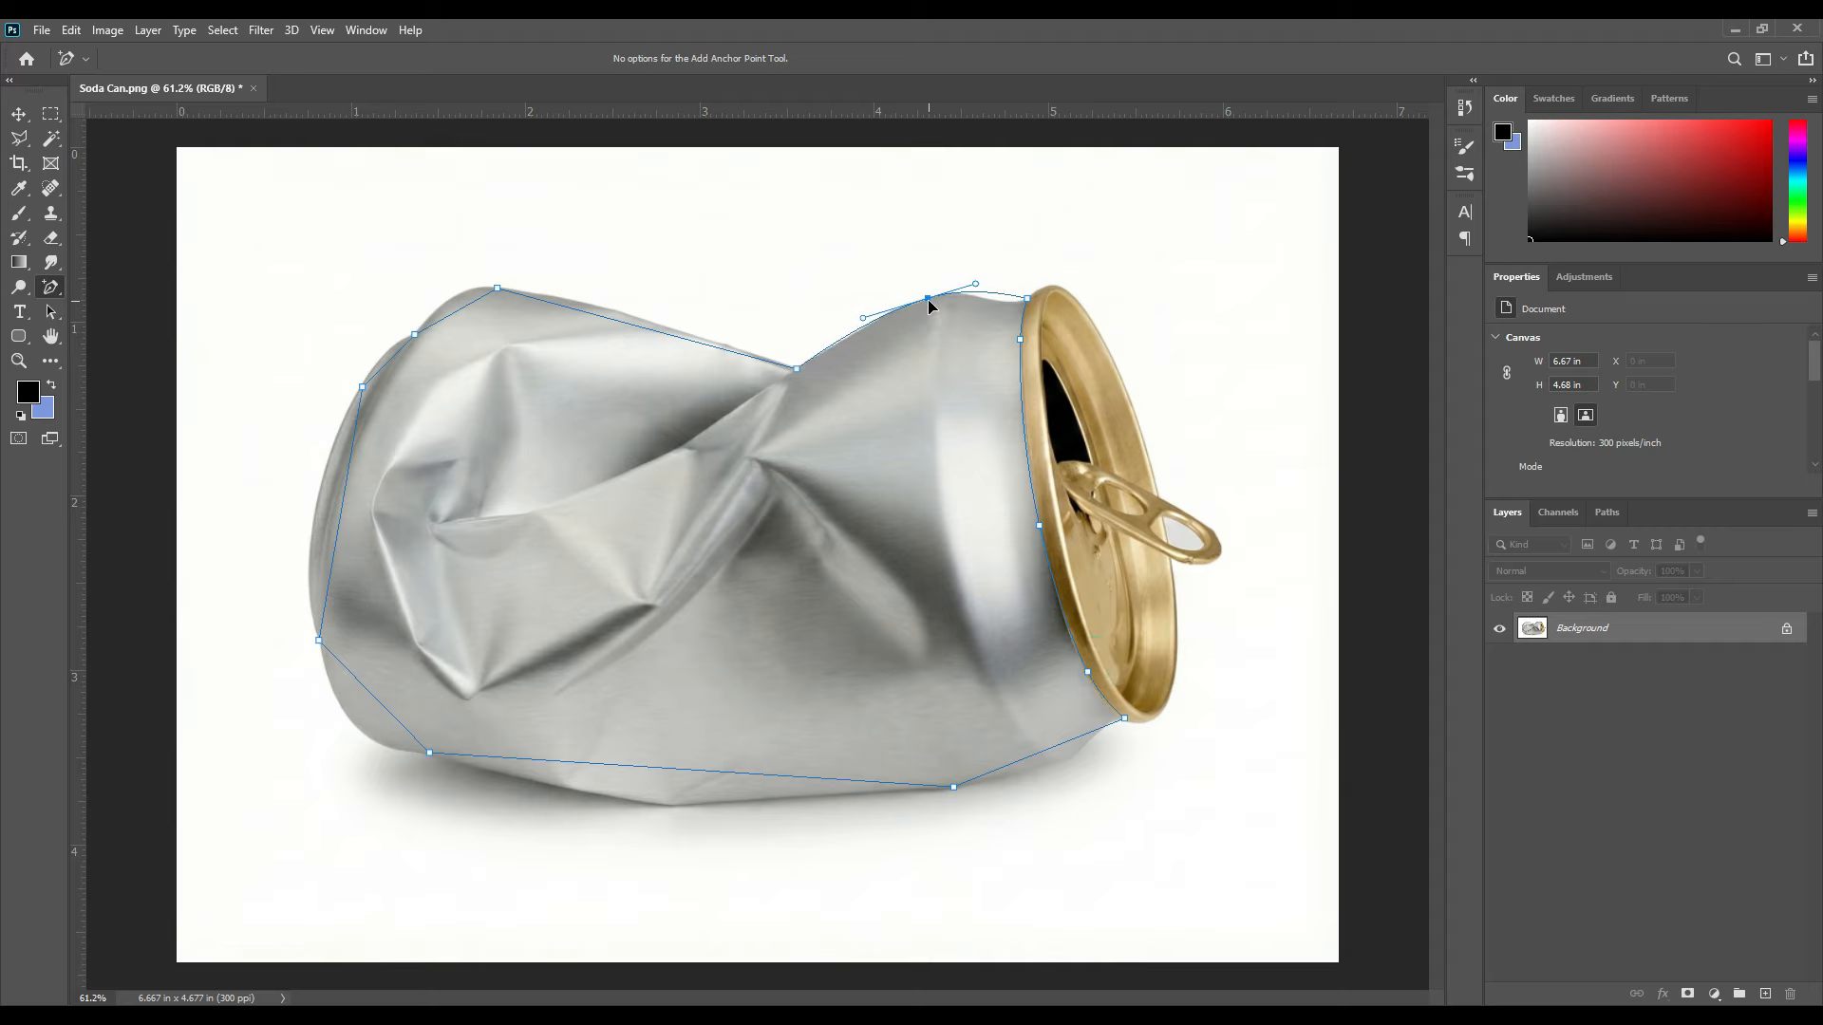
left_click(1007, 295)
left_click(957, 297)
left_click(845, 337)
left_click(892, 310)
left_click(686, 335)
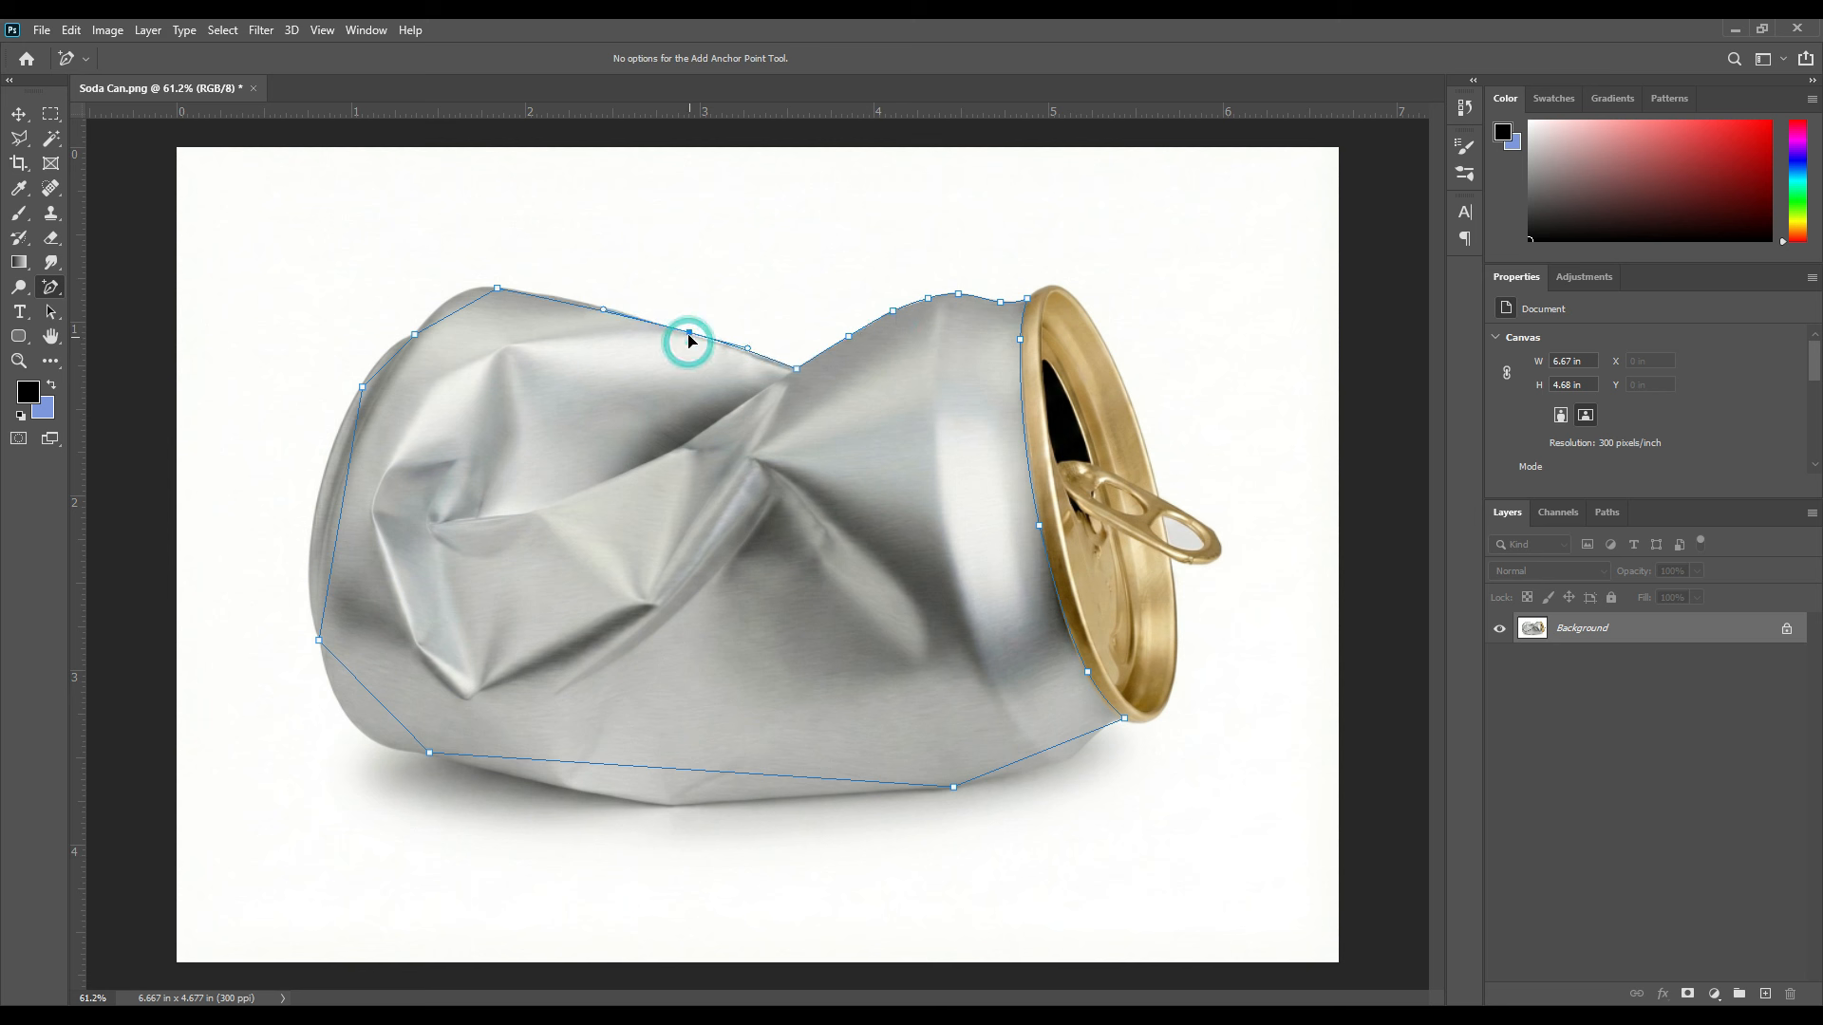
left_click(614, 313)
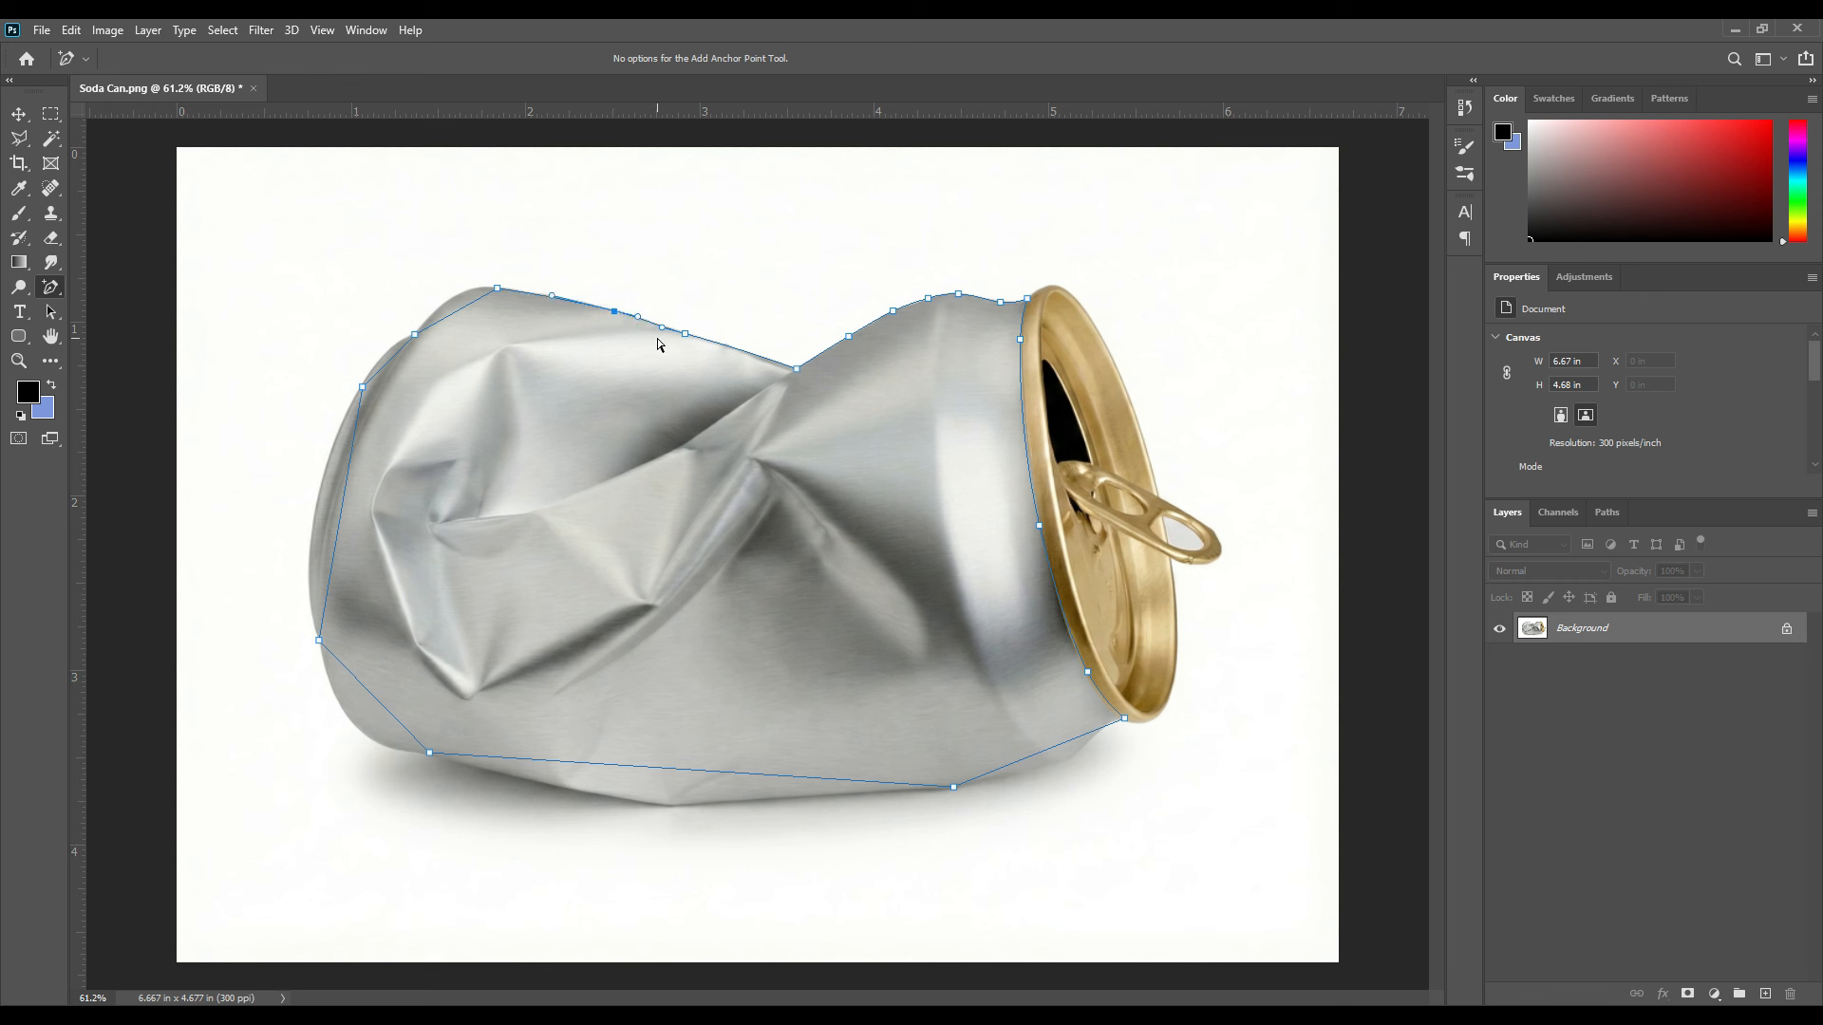
Add anchor points around the can's left end, from upper shoulder to lower corner, and bend the path onto its outline
left_click_drag(466, 307, 459, 293)
left_click(384, 359)
left_click_drag(339, 525, 318, 522)
left_click(339, 438)
left_click(309, 593)
left_click_drag(368, 693, 359, 729)
left_click(380, 747)
left_click(337, 695)
Add anchor points along the can's bottom edge and pull the path down to its lowest fold
left_click(662, 769)
left_click_drag(662, 771, 668, 805)
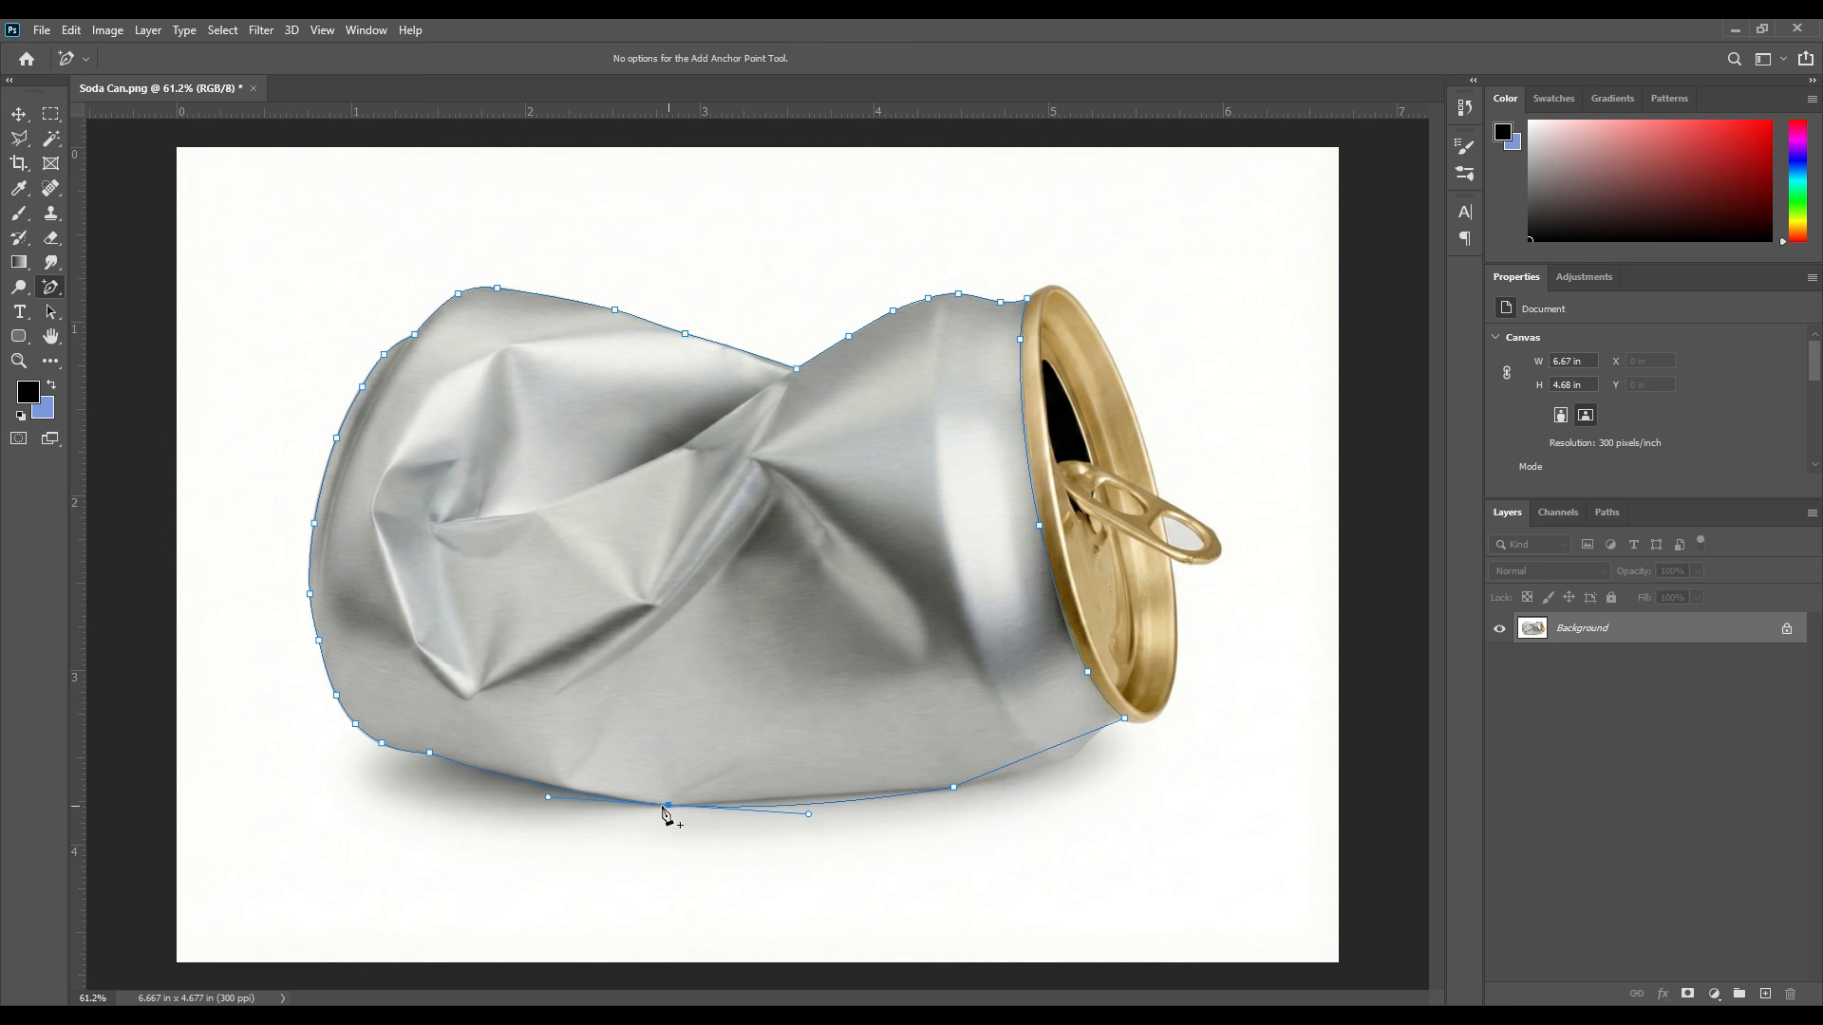
left_click(558, 790)
left_click(810, 798)
Fit the path to the lower curve below the gold lid and refine it with extra anchor points along the rim
left_click(1073, 757)
left_click(1105, 732)
left_click(1072, 757)
left_click(998, 779)
left_click(1027, 432)
left_click(1021, 342)
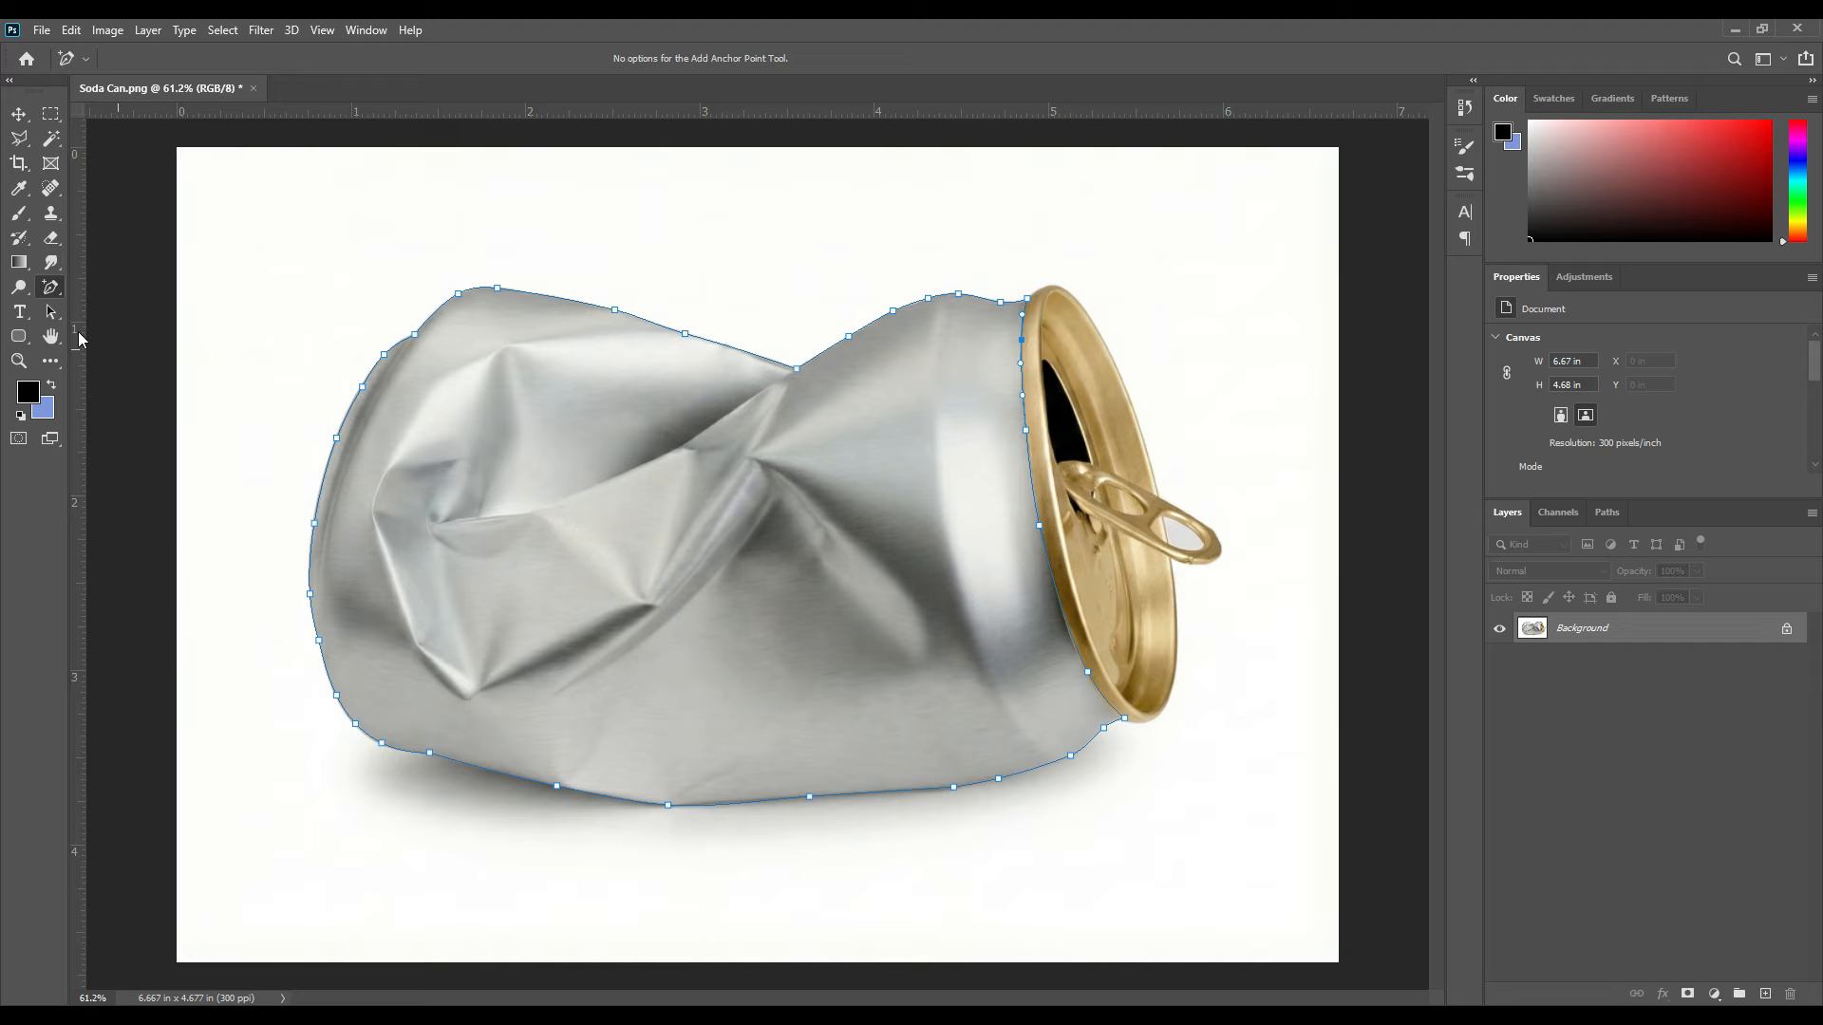
Return to the Pen tool and convert the finished can outline path into a shape layer
left_click(50, 287)
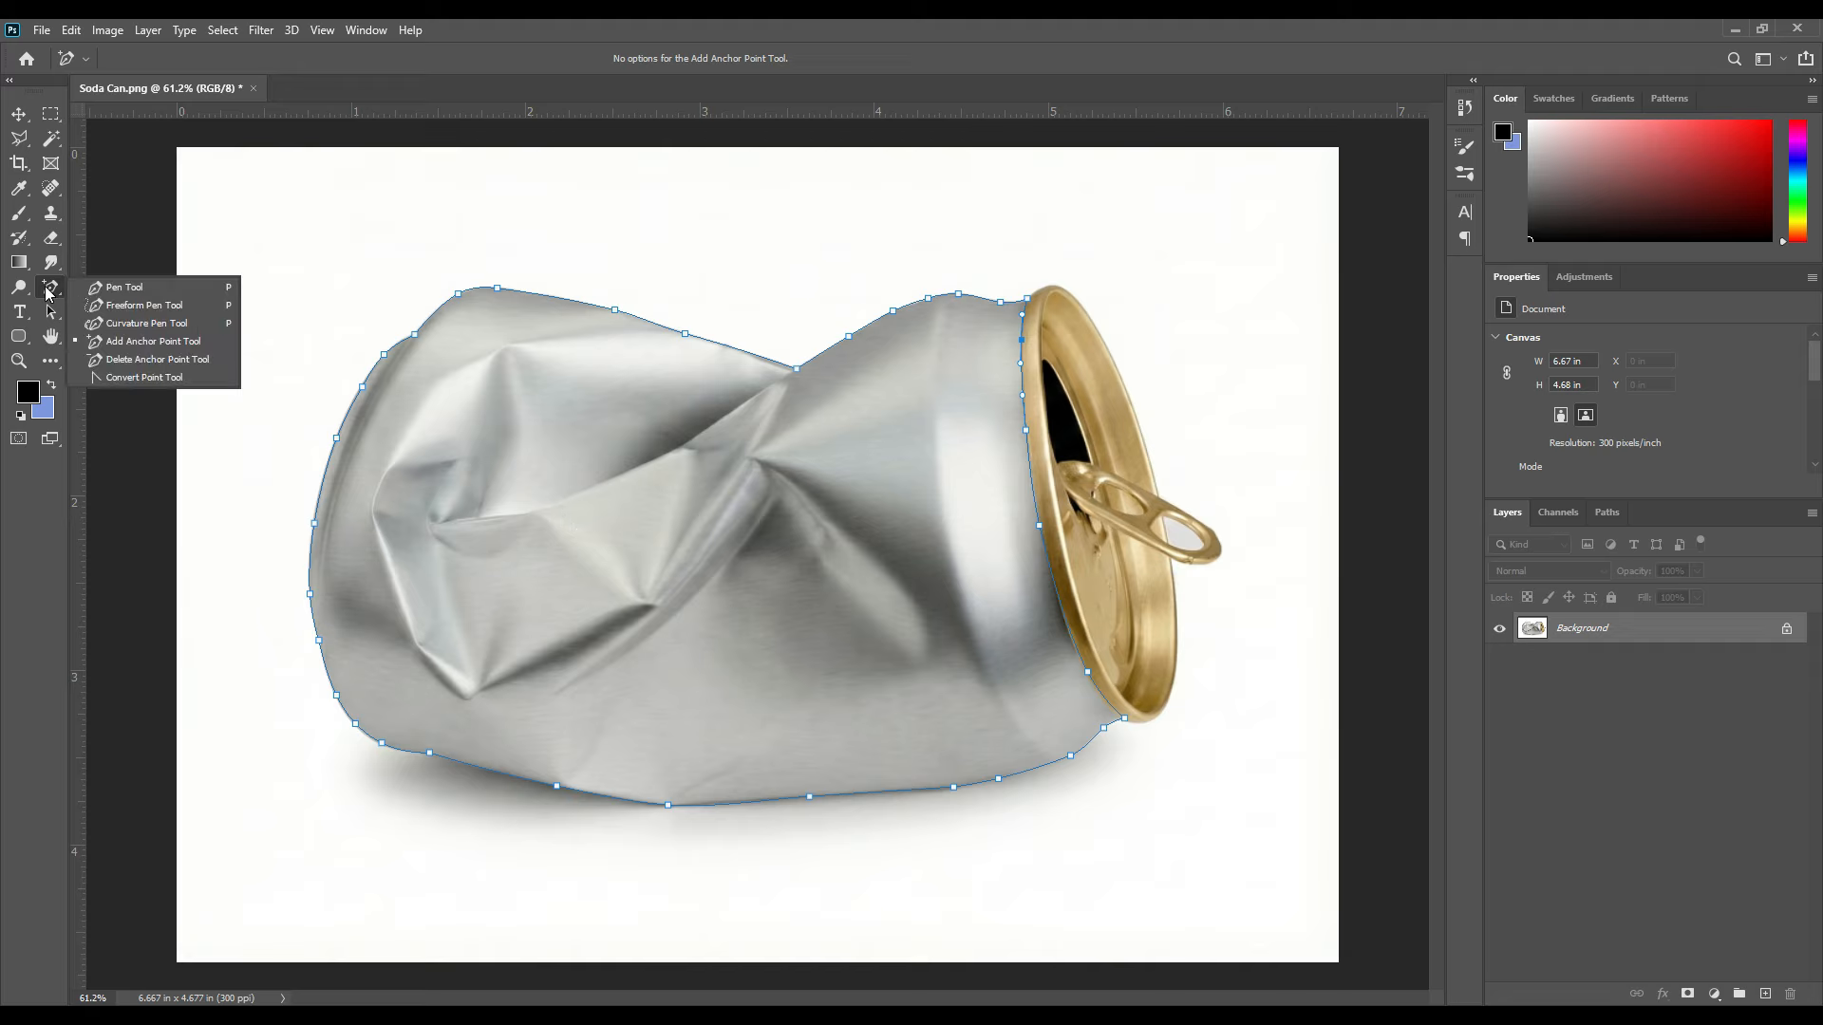
left_click(108, 289)
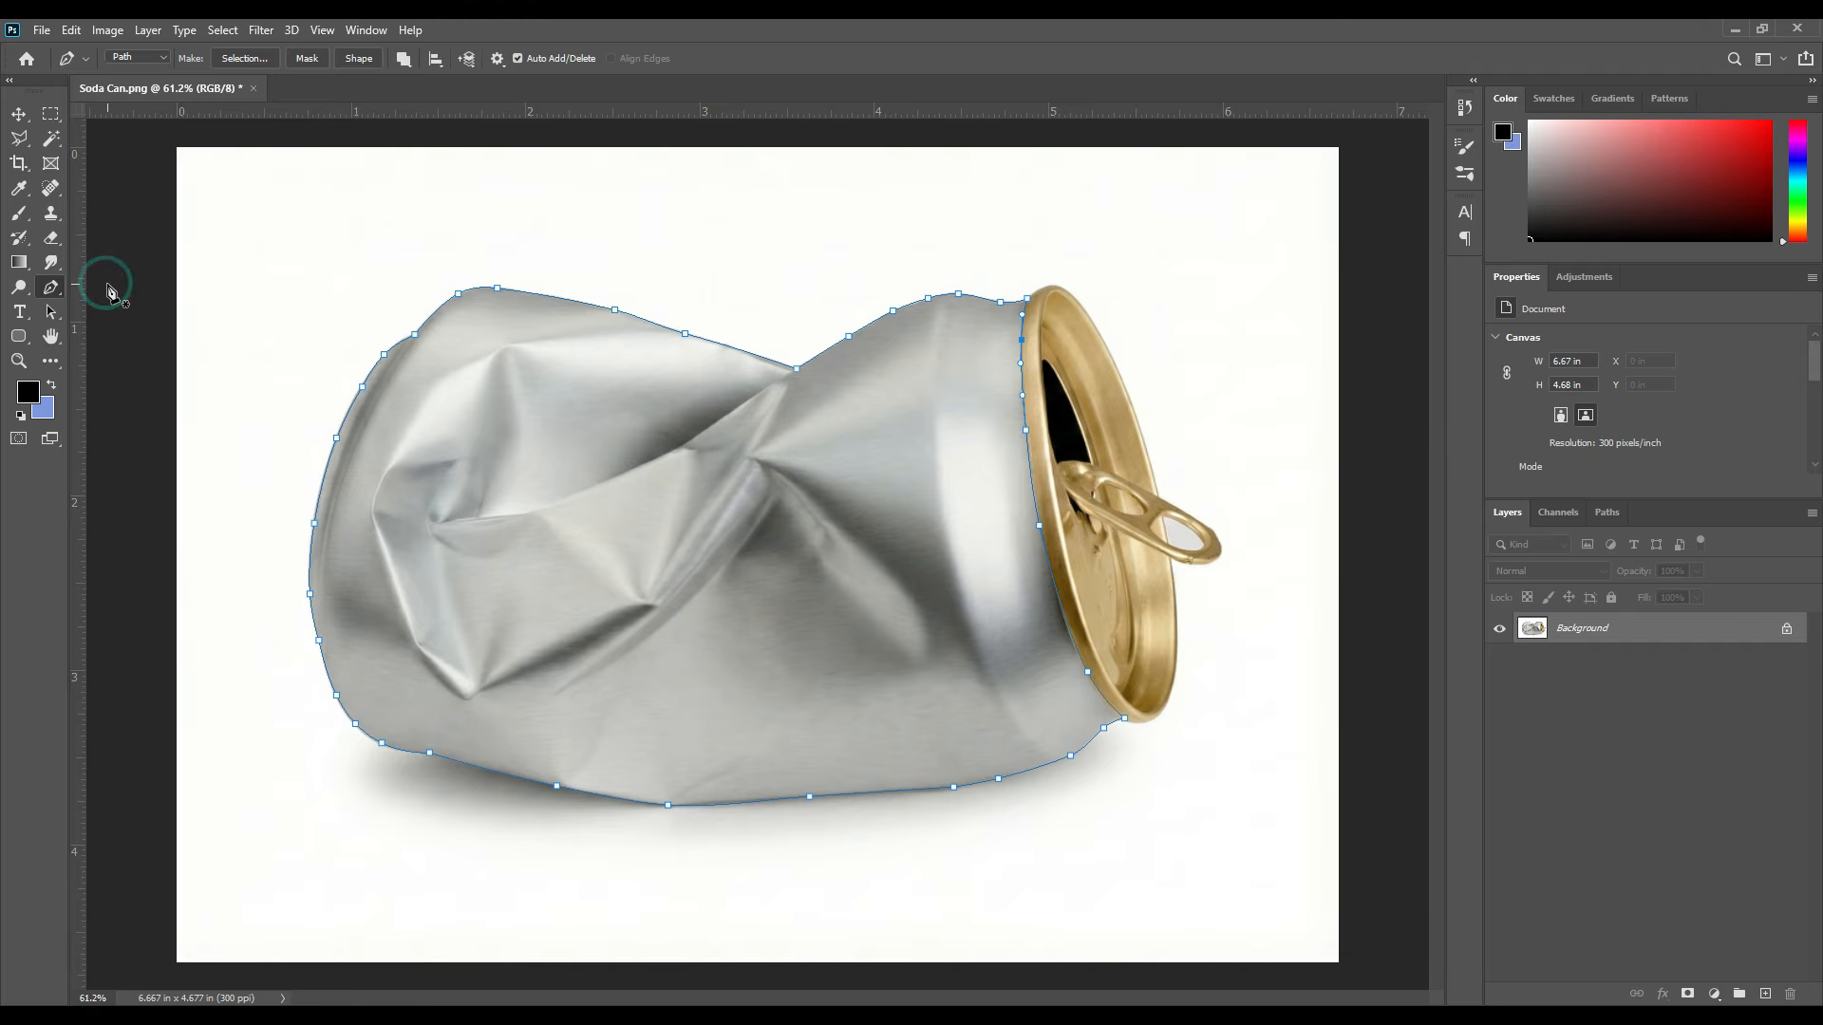
left_click(359, 60)
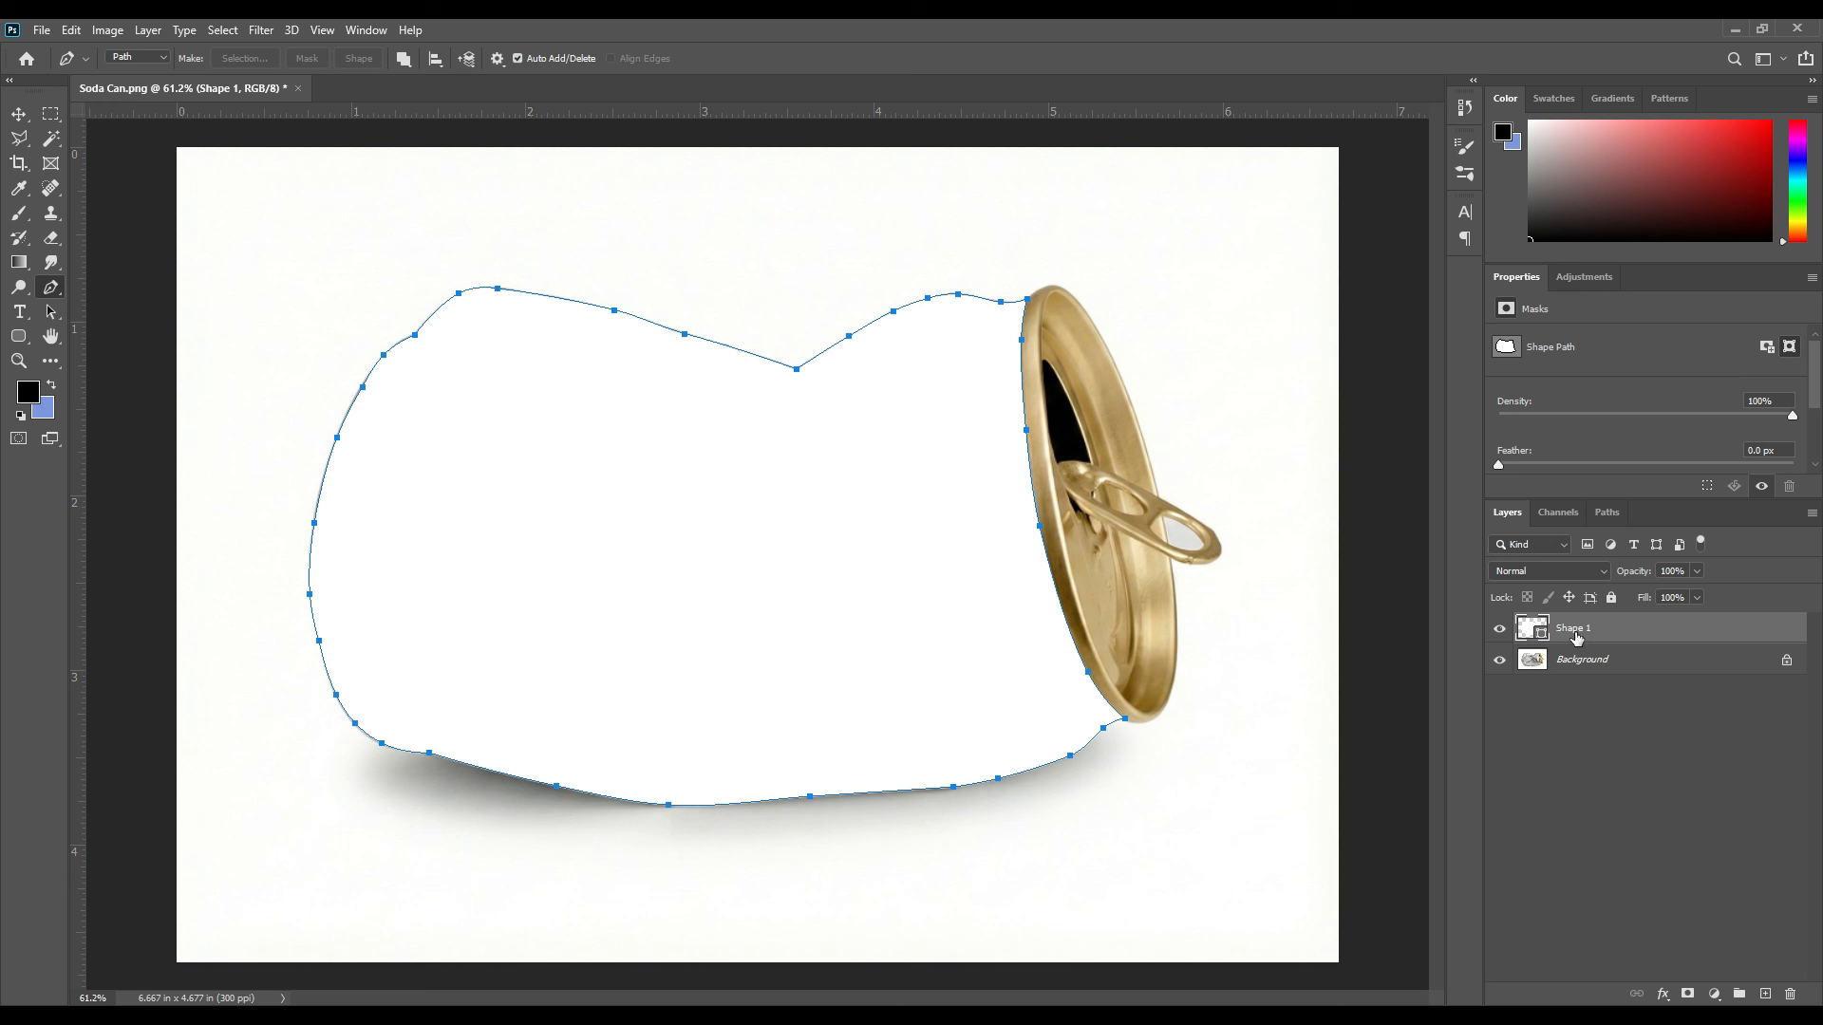
Change the can-shaped layer's fill to bright red, deselect the layer and hide it
double_click(1546, 634)
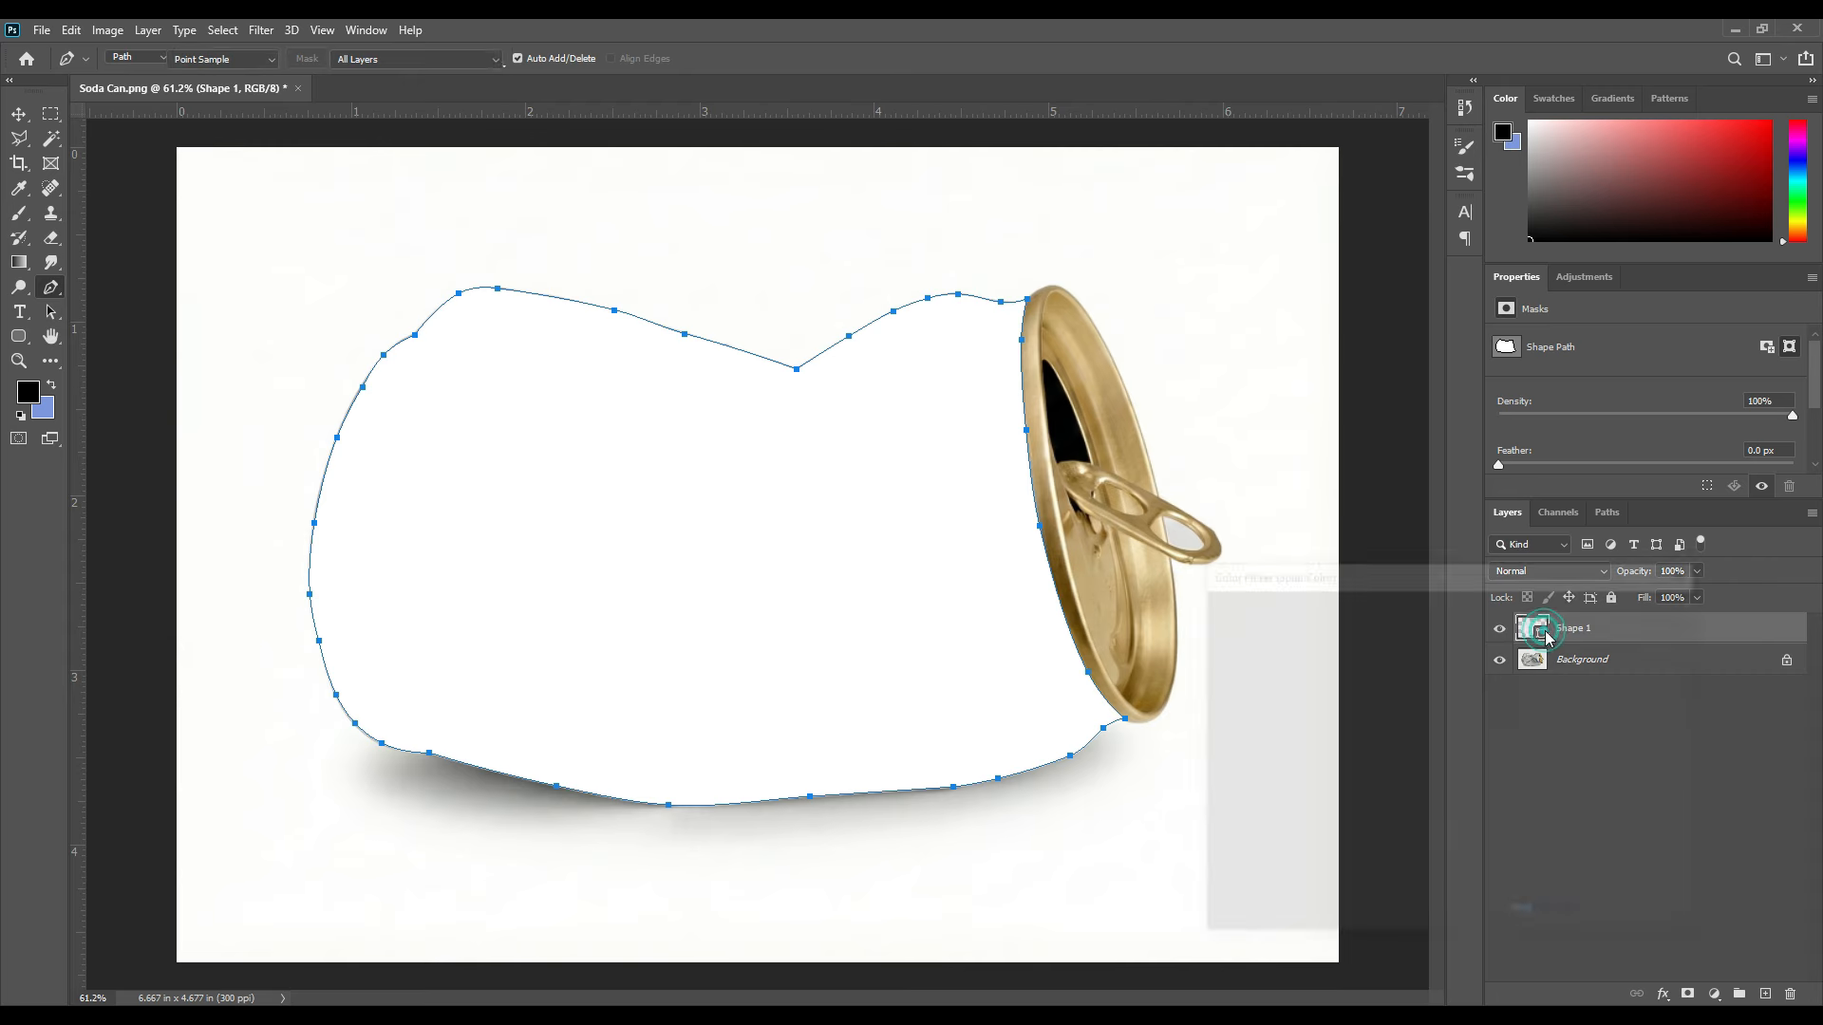
left_click(1372, 682)
left_click_drag(1372, 682, 1451, 616)
left_click(1616, 606)
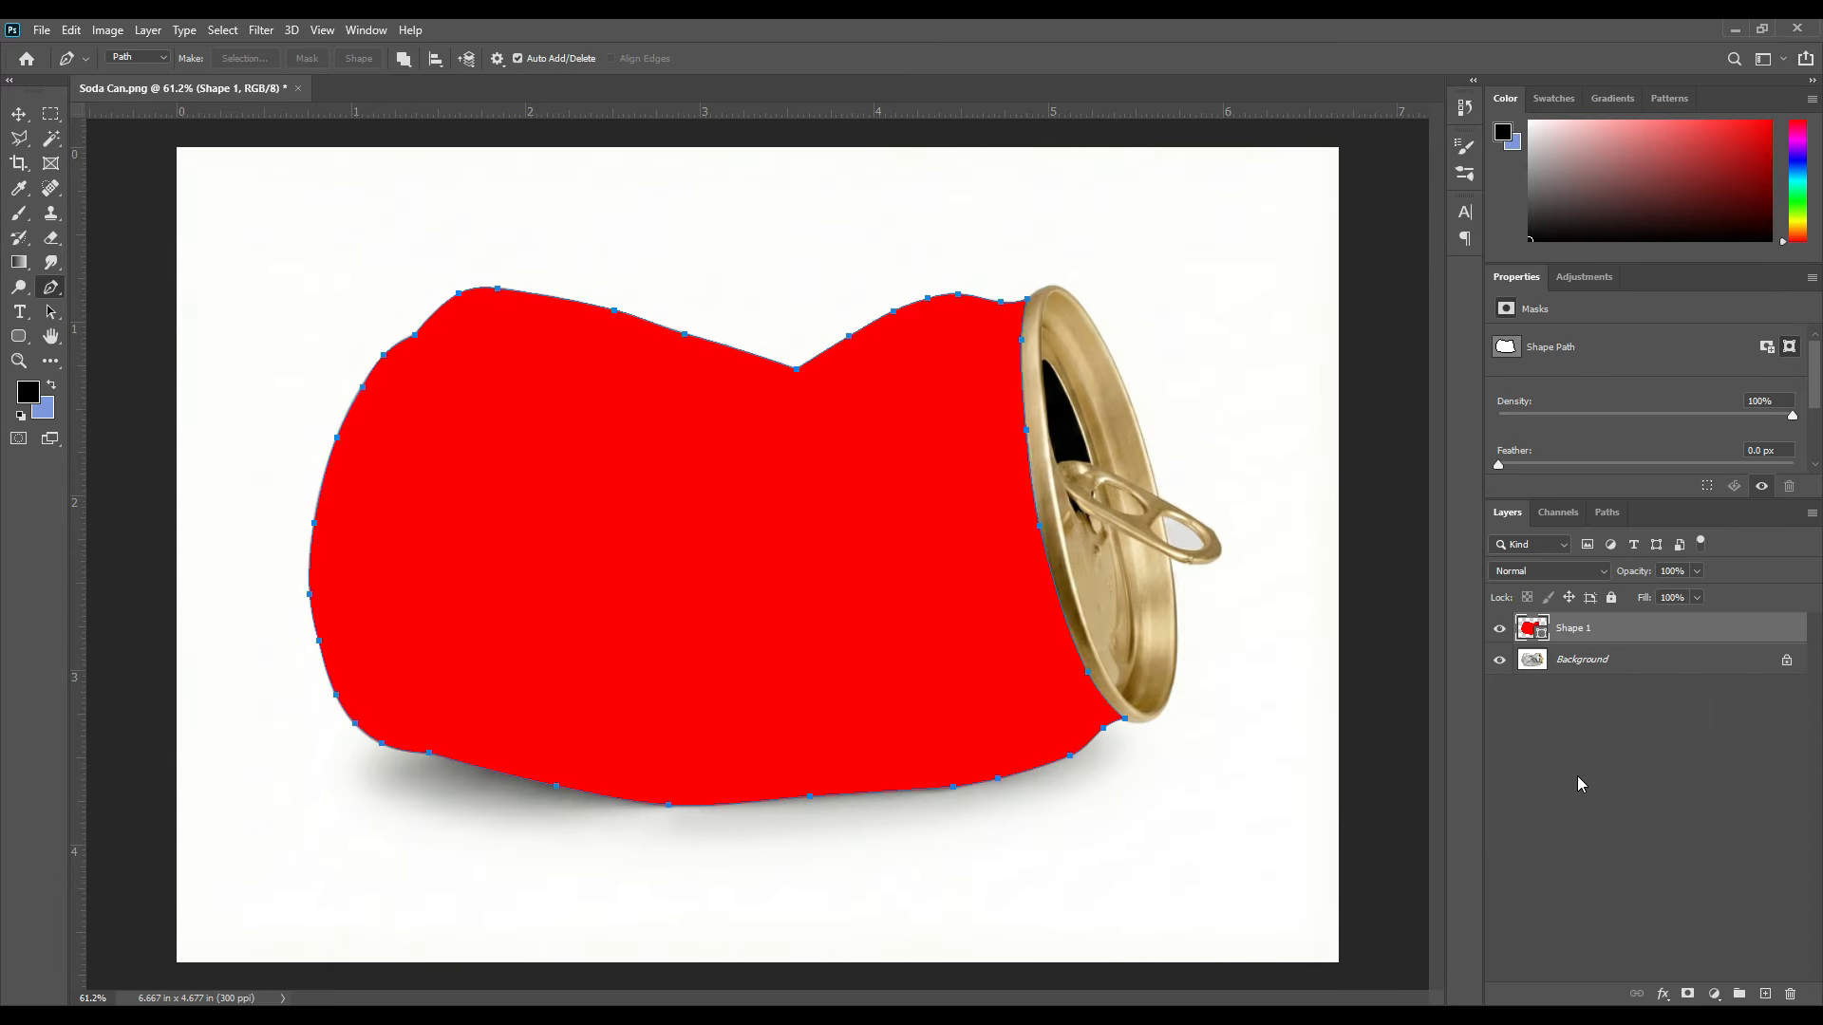
left_click(1576, 774)
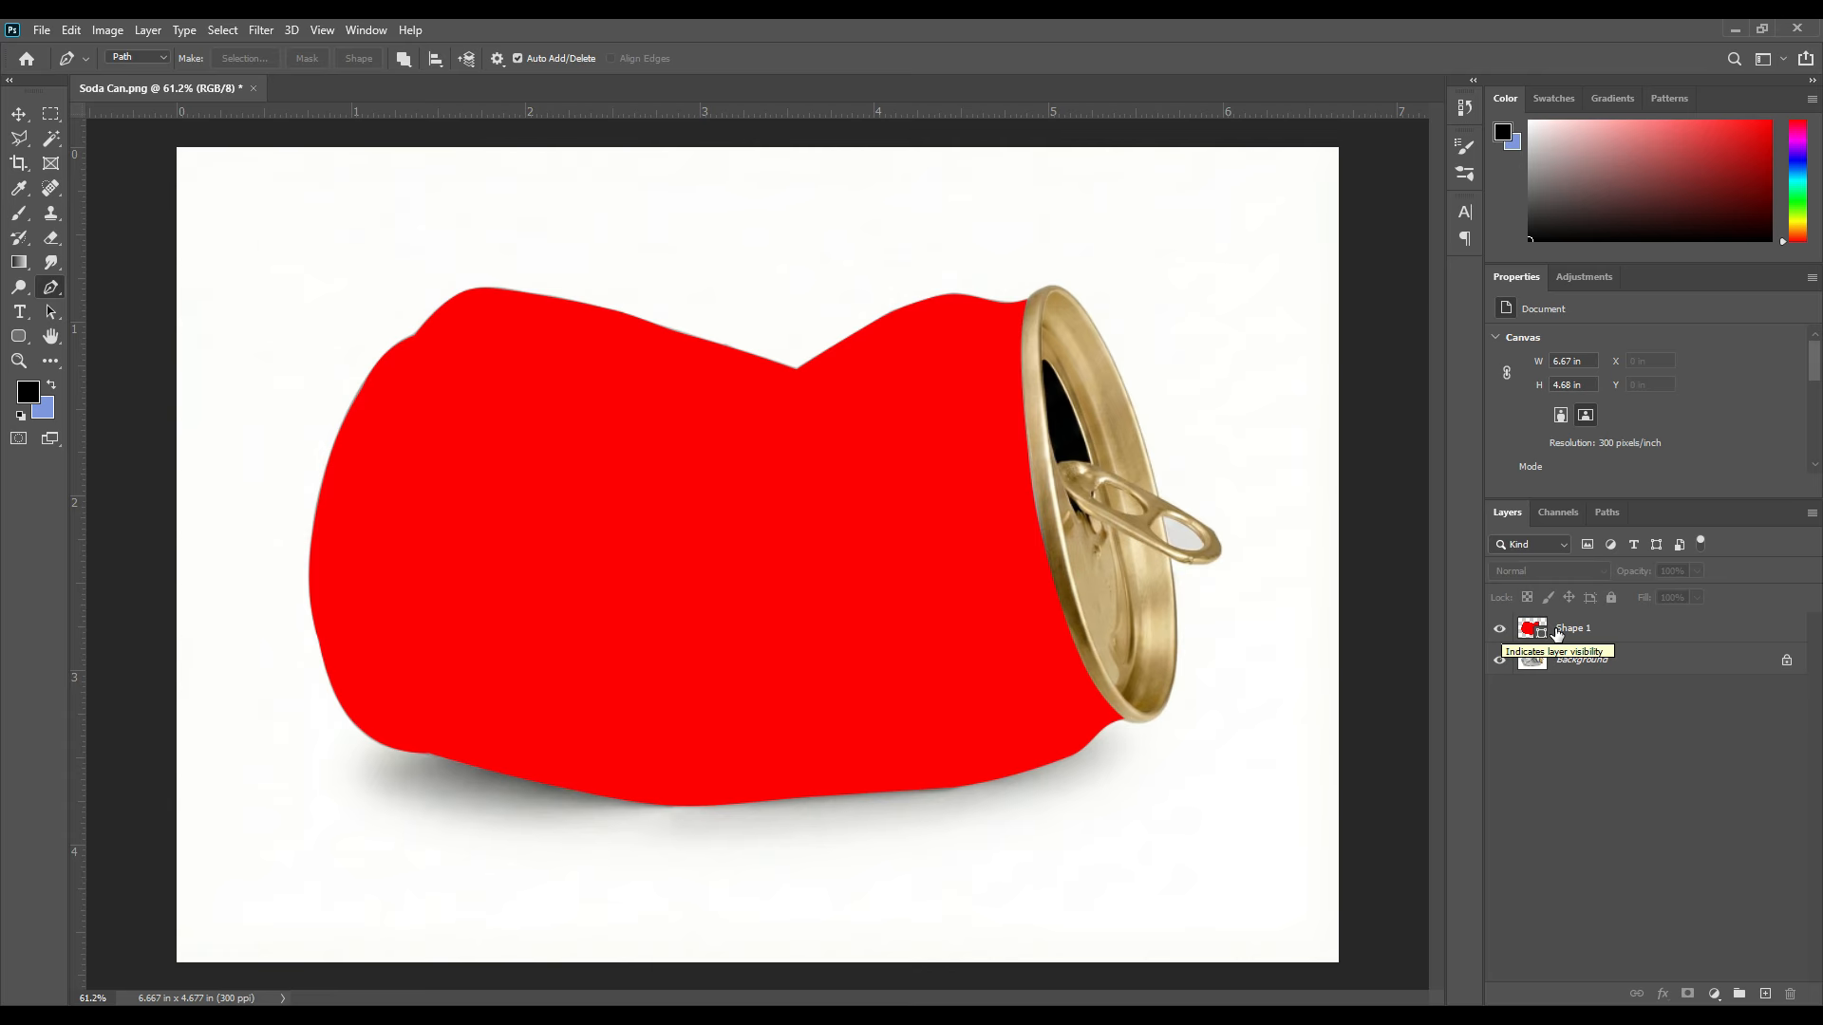
left_click(1500, 631)
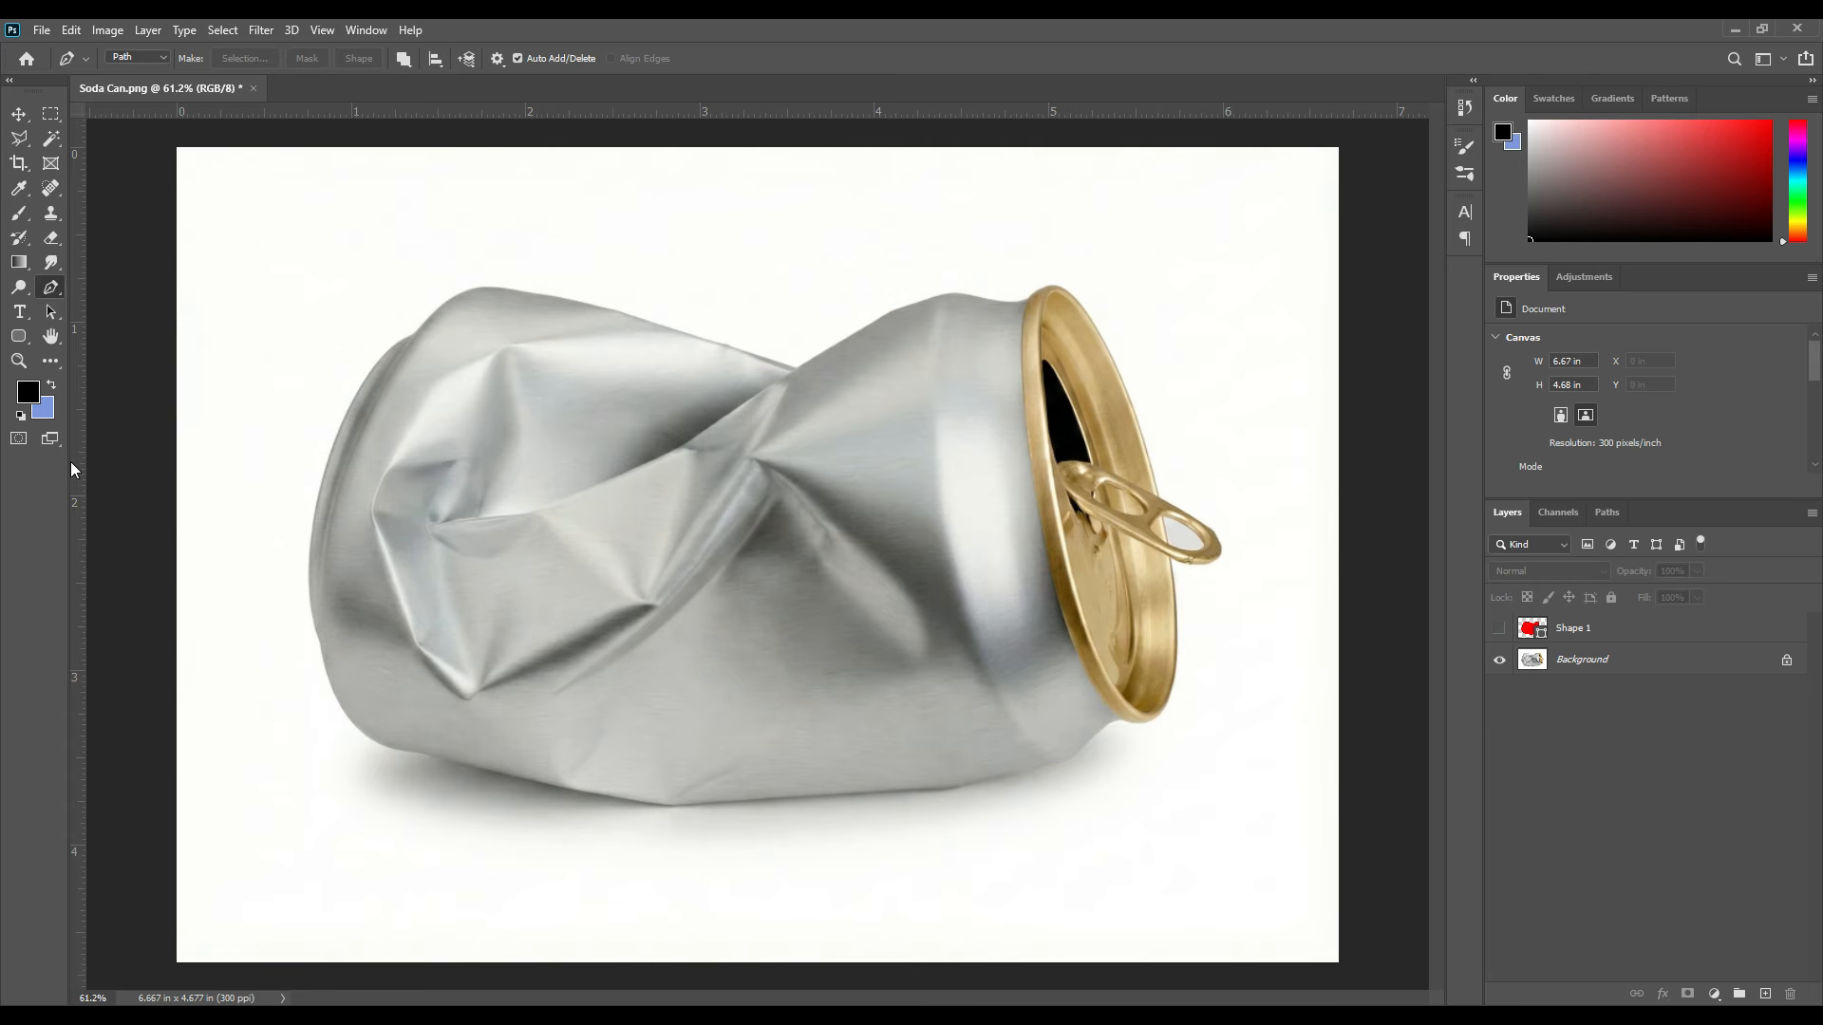
Draw a rectangle shape about 1311 by 870 px over the can body
left_click(17, 340)
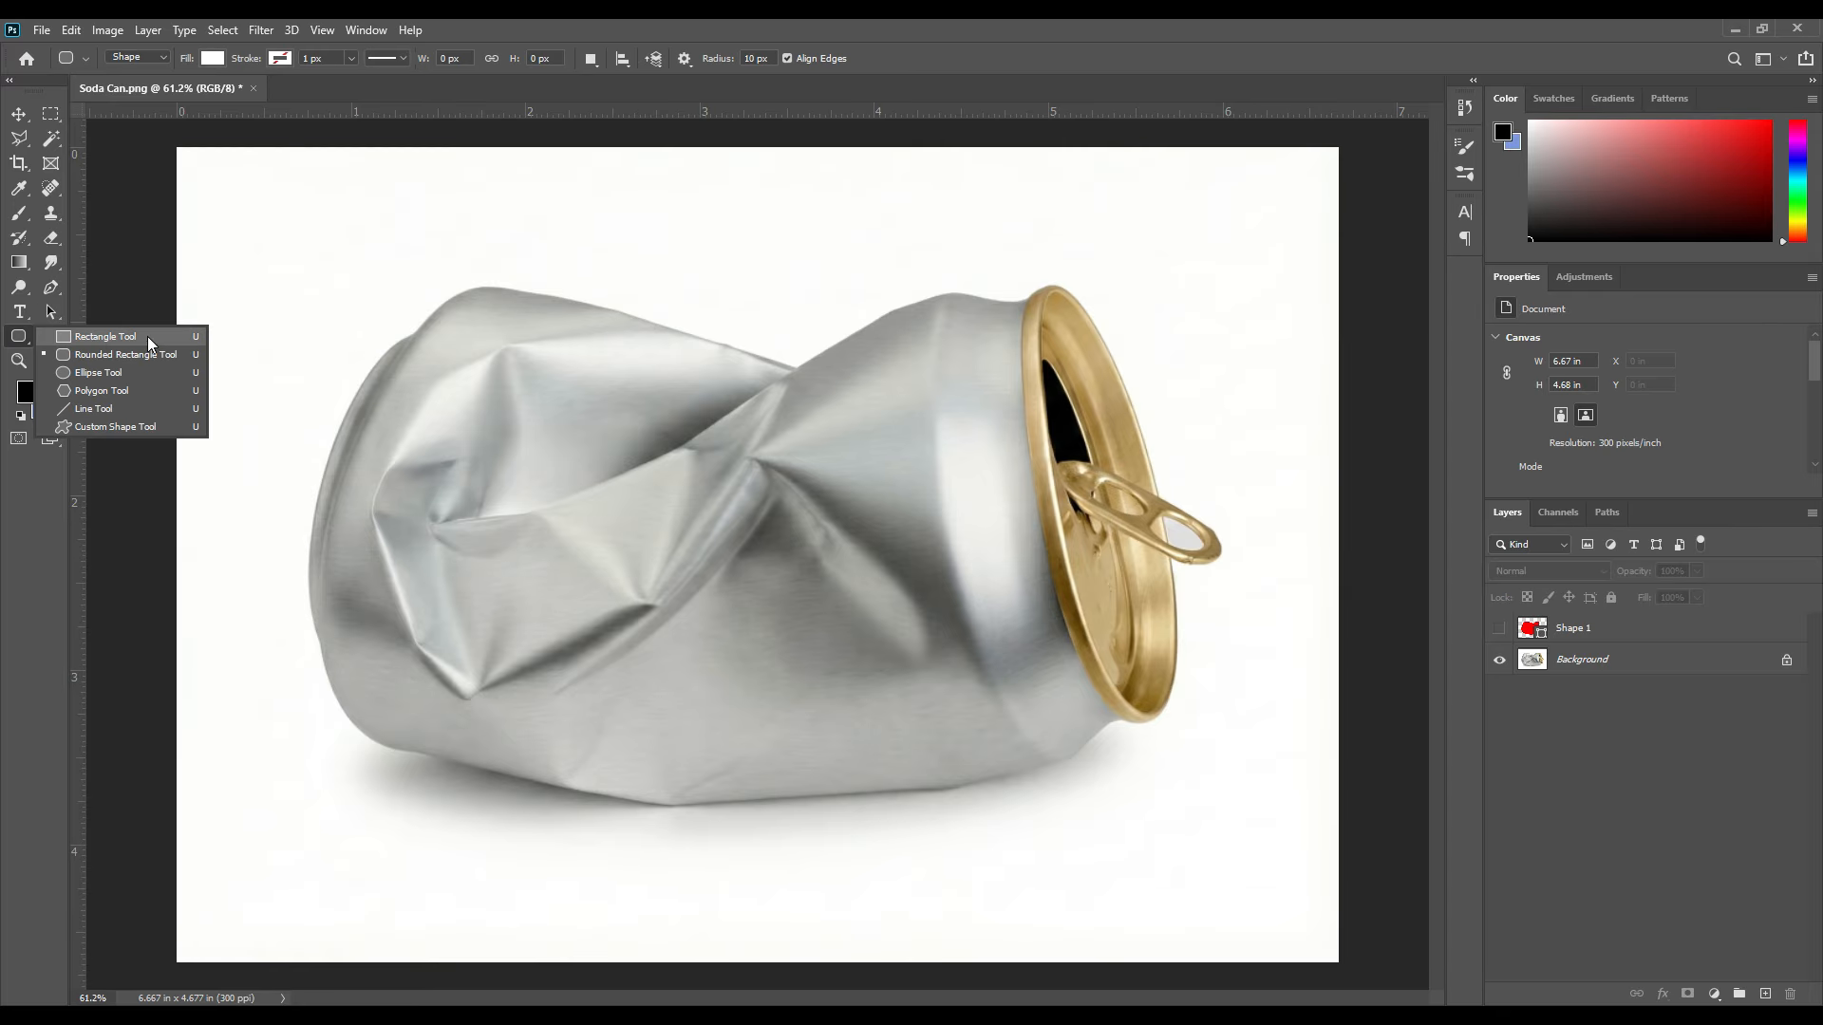
left_click(96, 338)
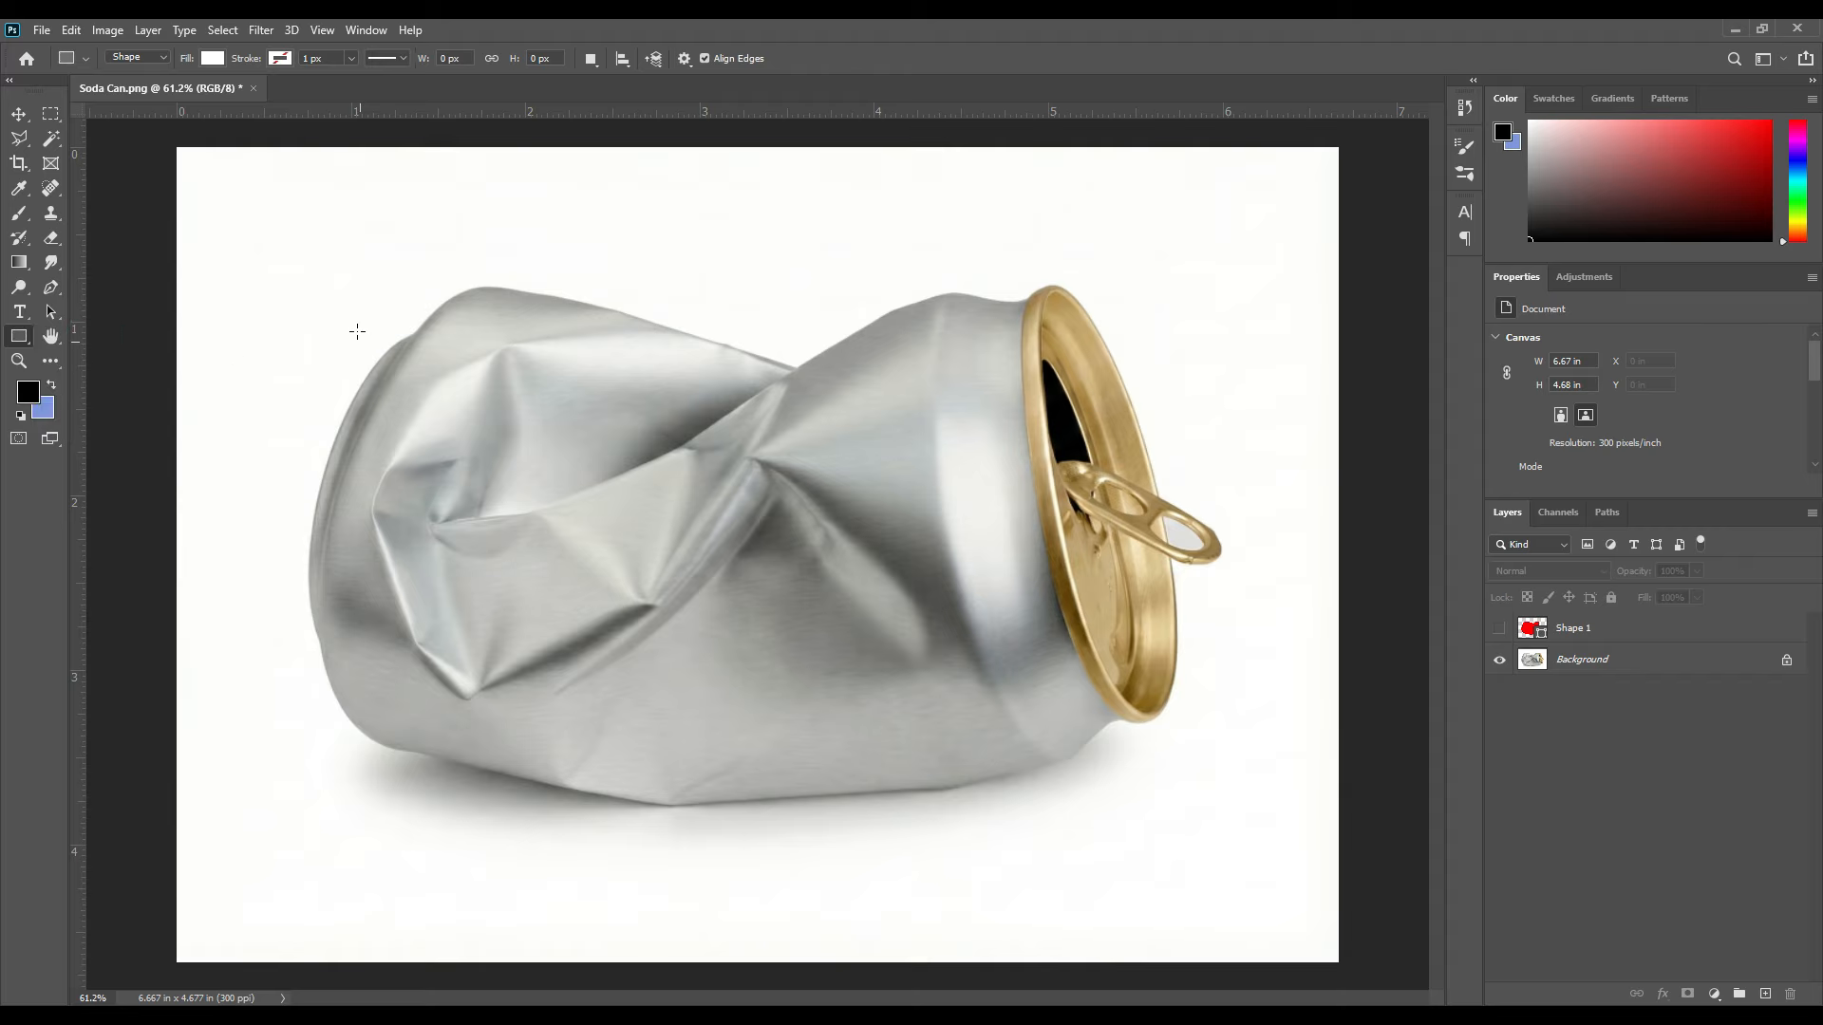
left_click_drag(329, 281, 1087, 783)
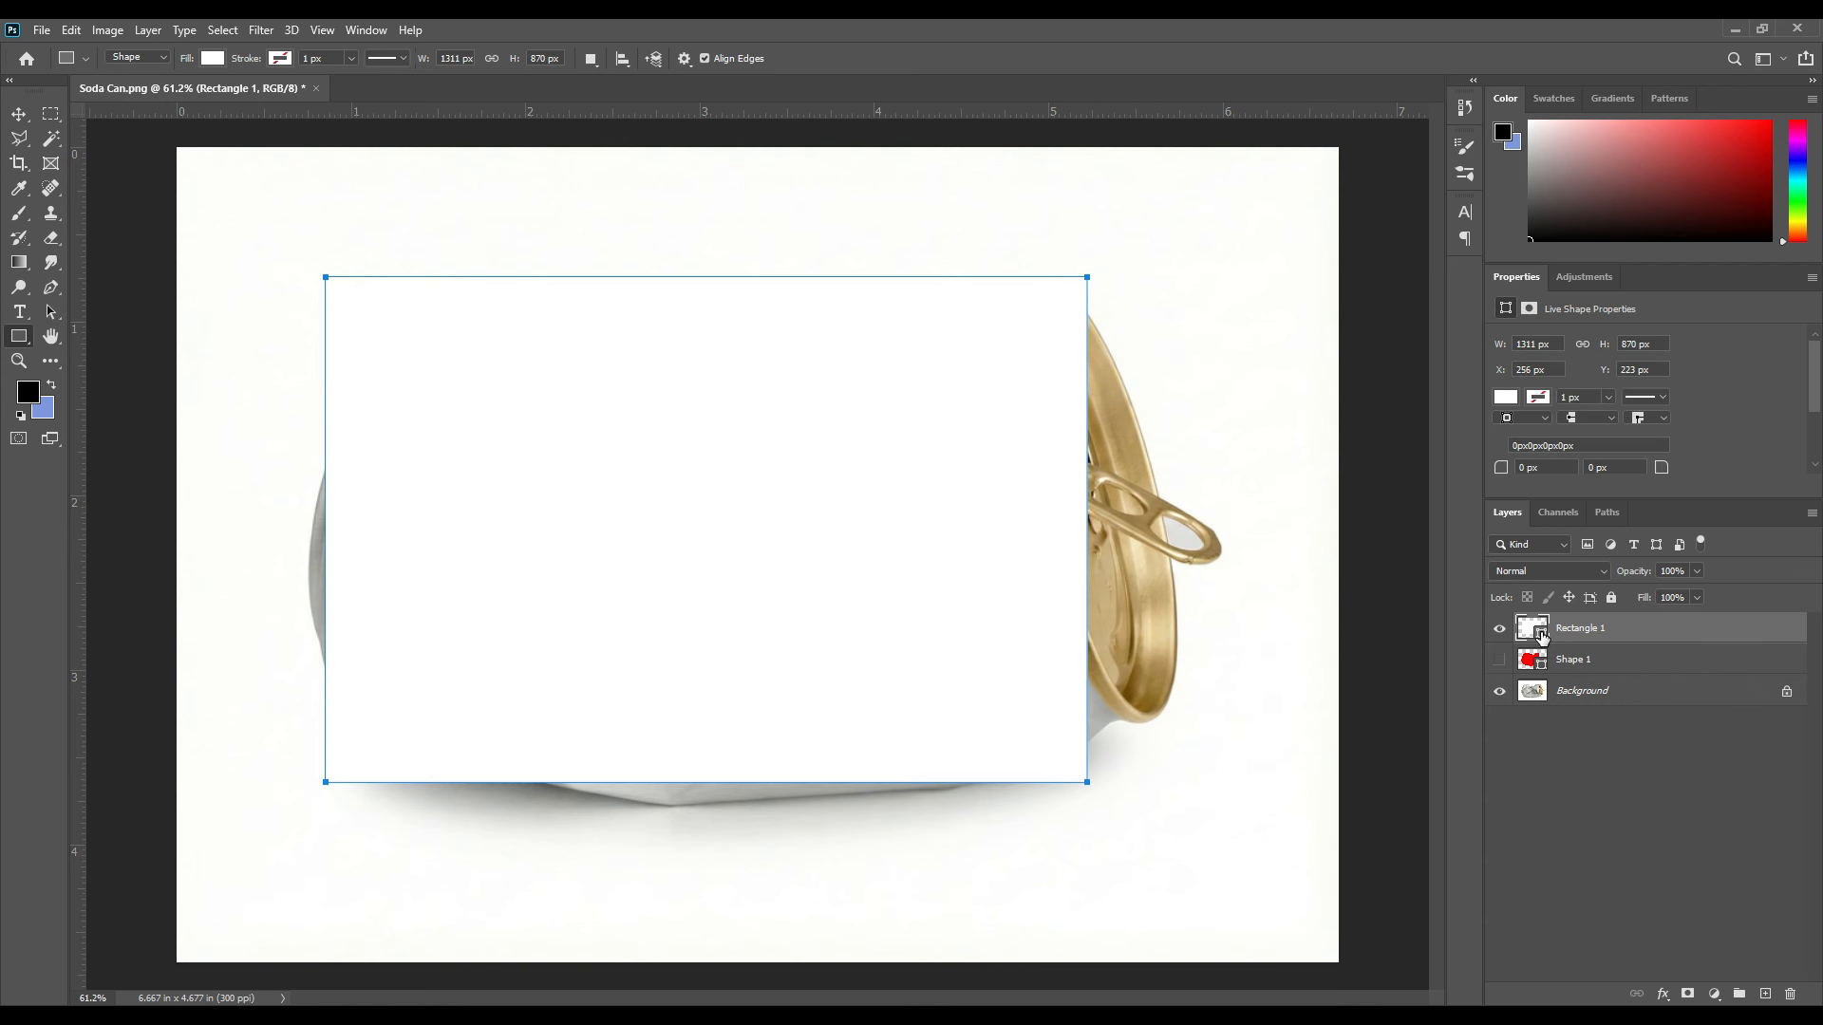
Change the rectangle's fill colour to bright red
double_click(1539, 633)
left_click_drag(1363, 641, 1452, 614)
left_click(1616, 613)
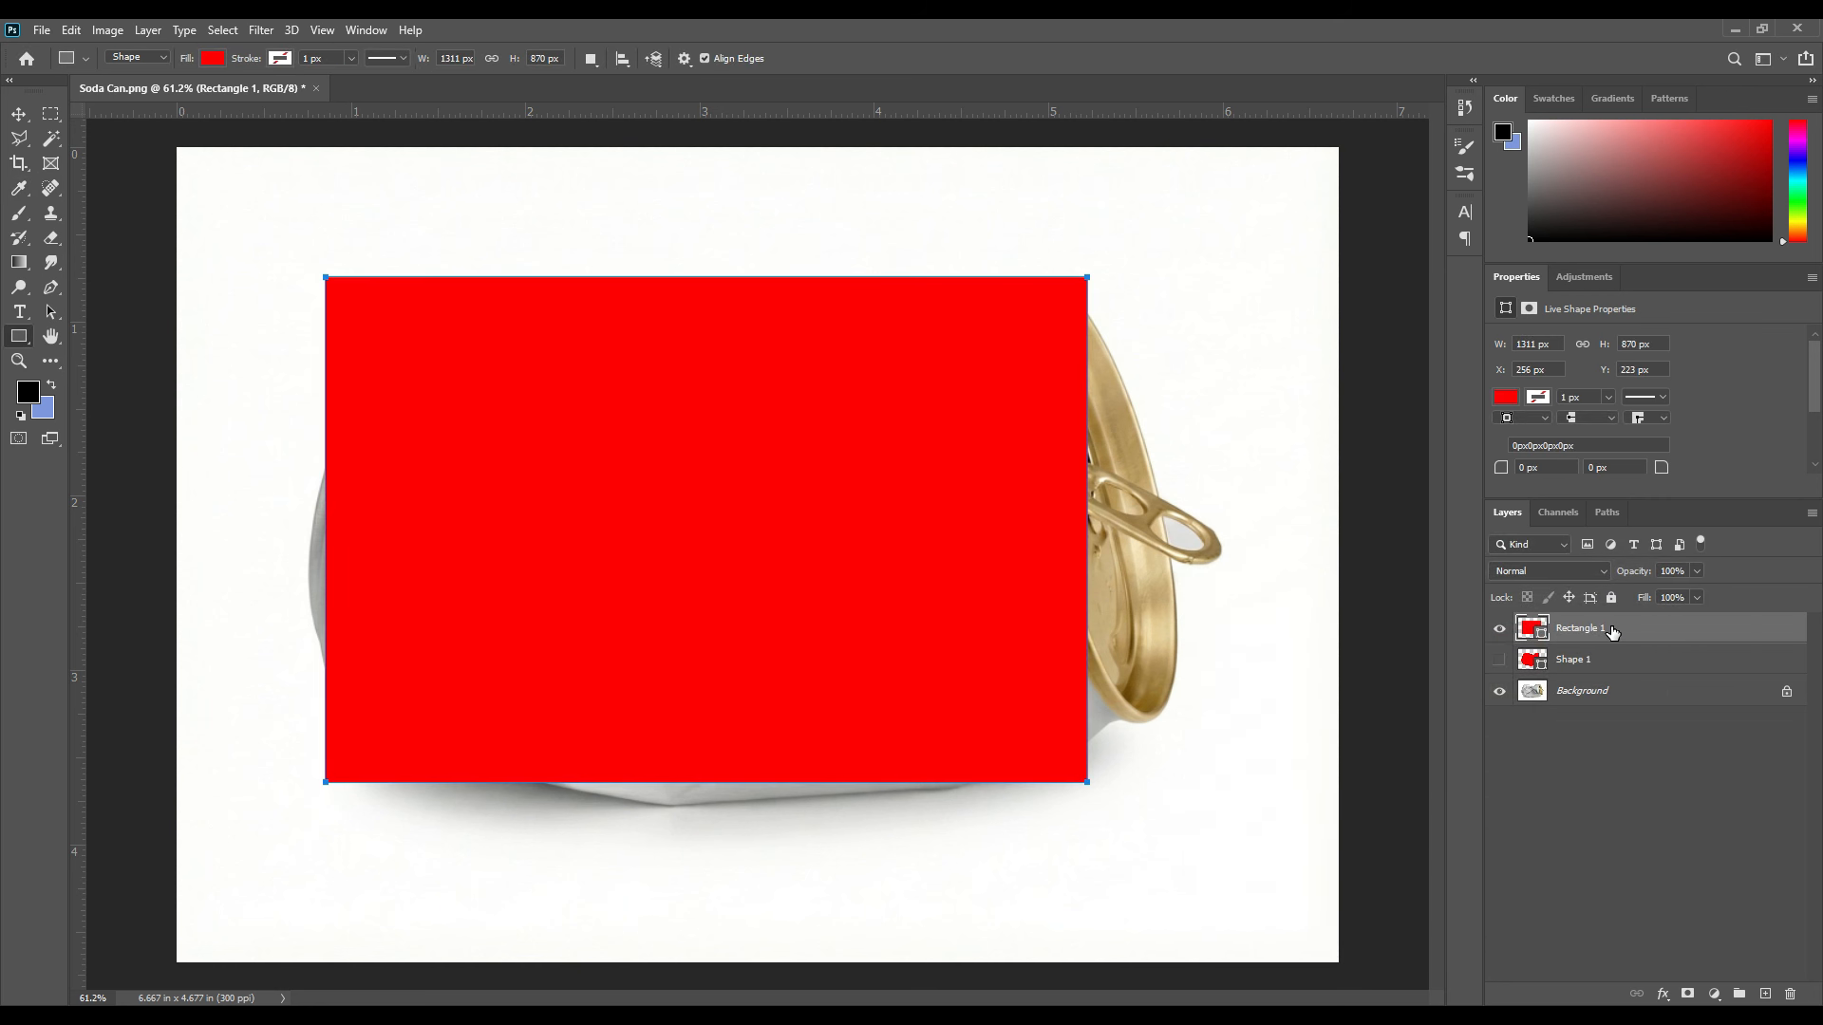
Convert the red rectangle layer to a smart object and lower its opacity to 59%
right_click(1604, 629)
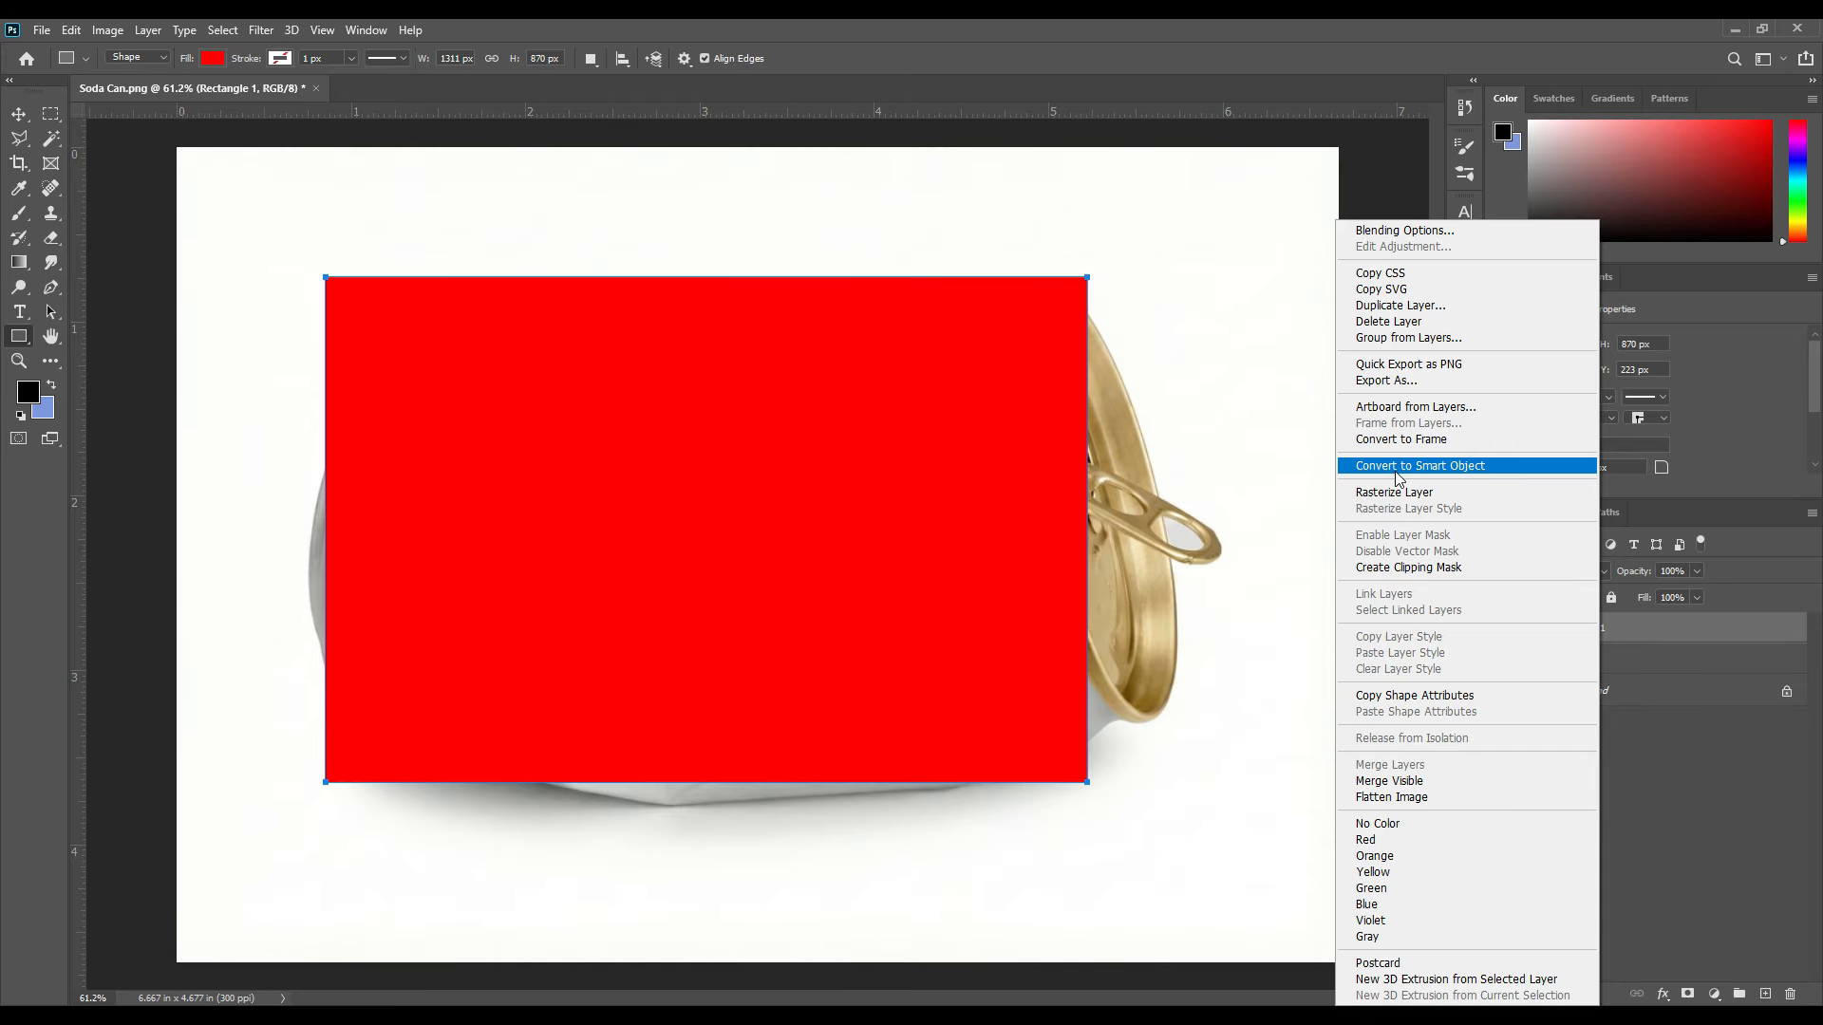
left_click(1457, 467)
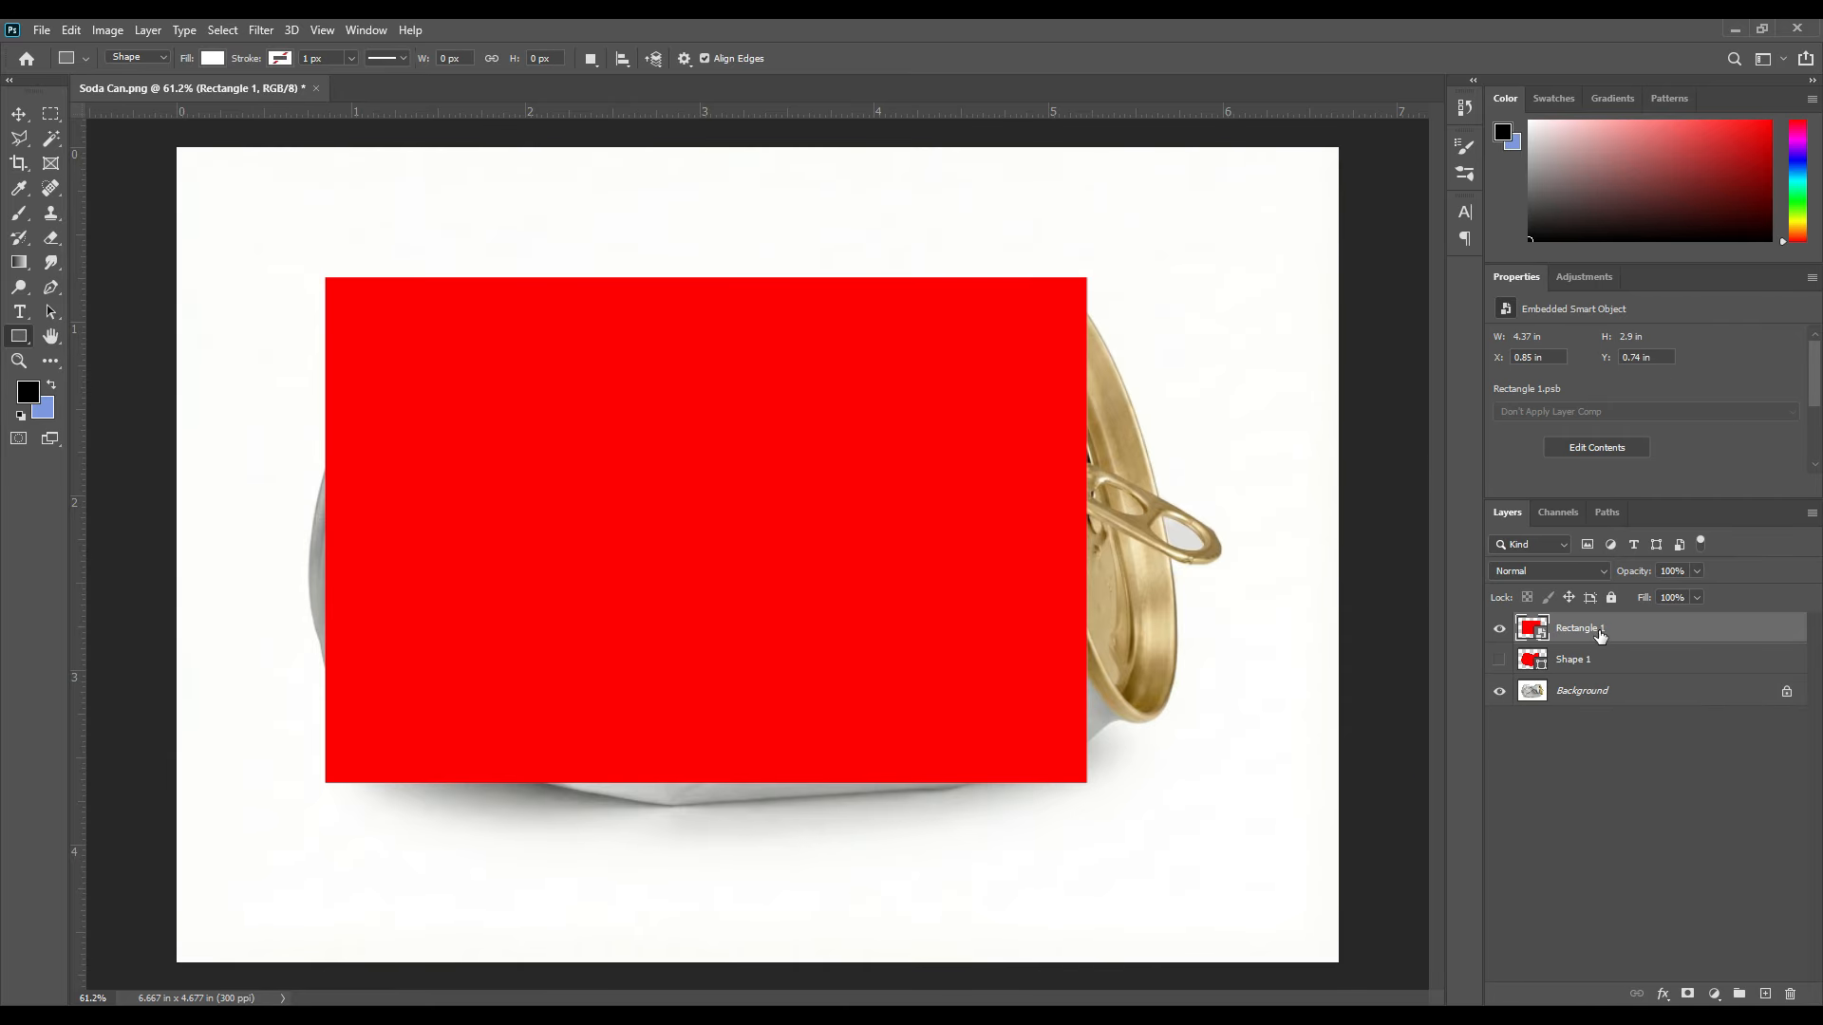
left_click_drag(1639, 574, 1629, 574)
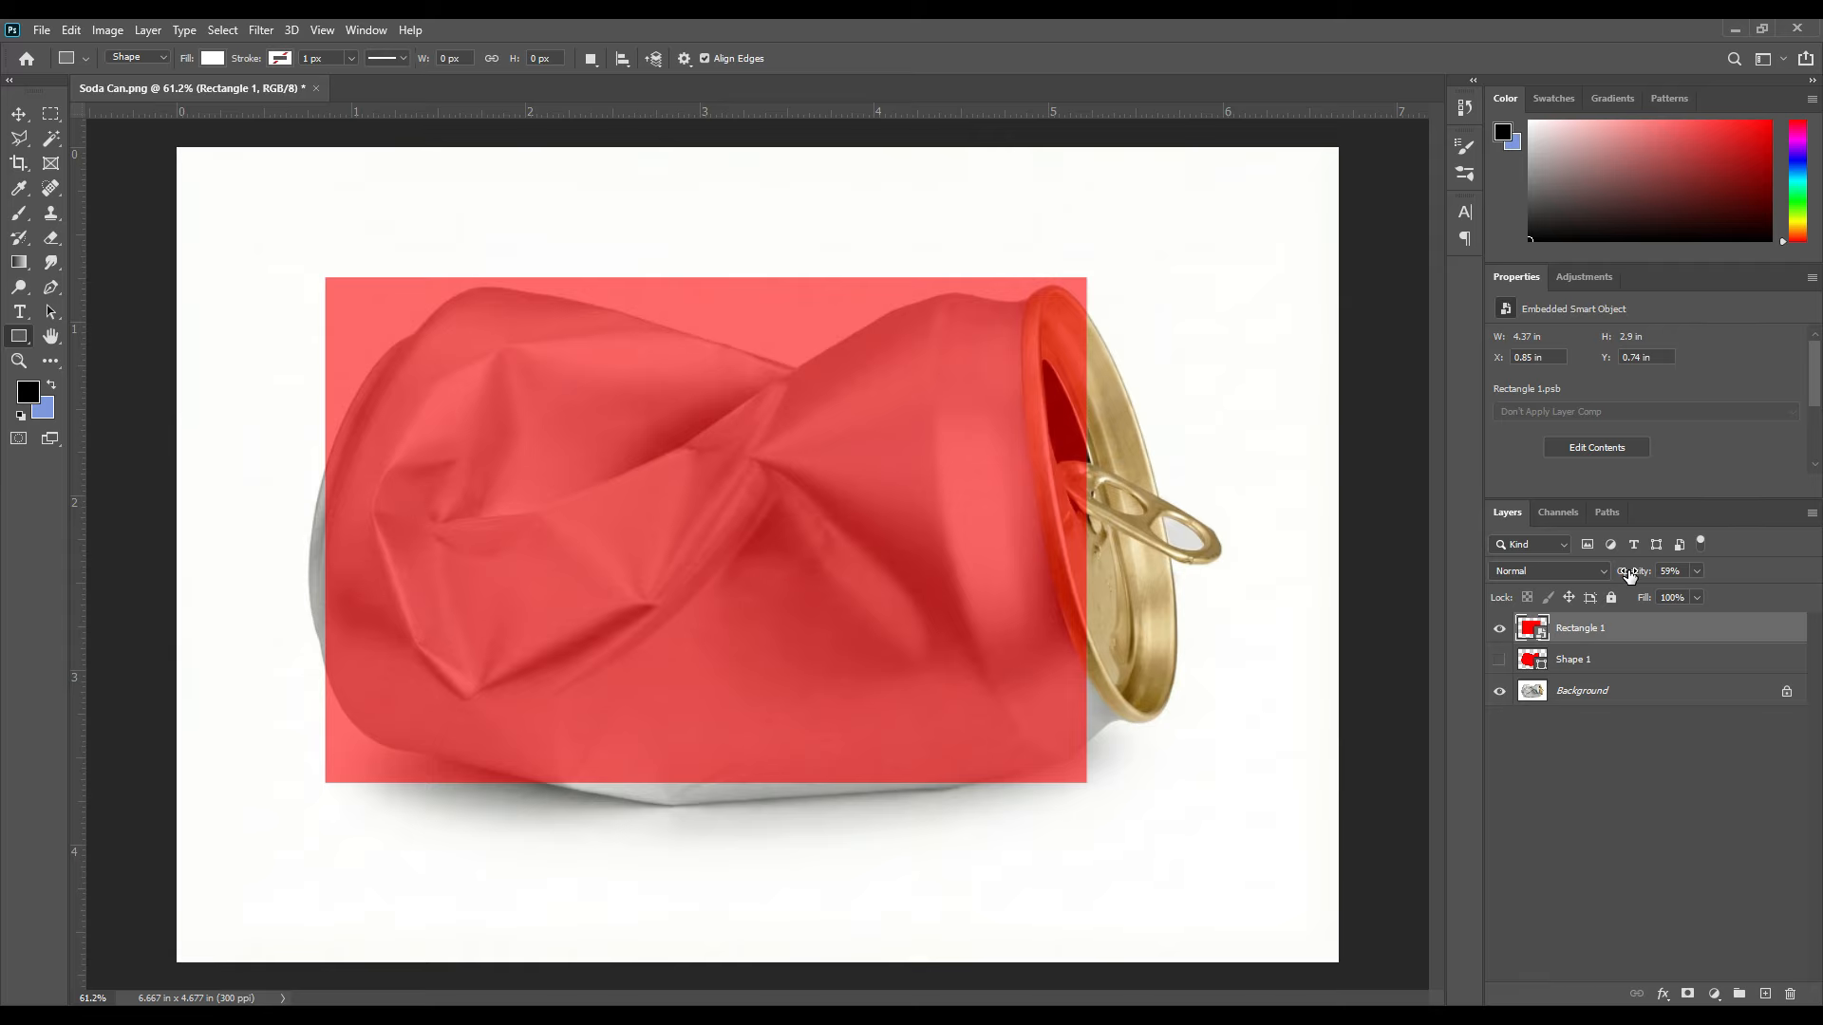
Start a Warp transform on the red rectangle with a 3 x 3 grid
key("ctrl+t")
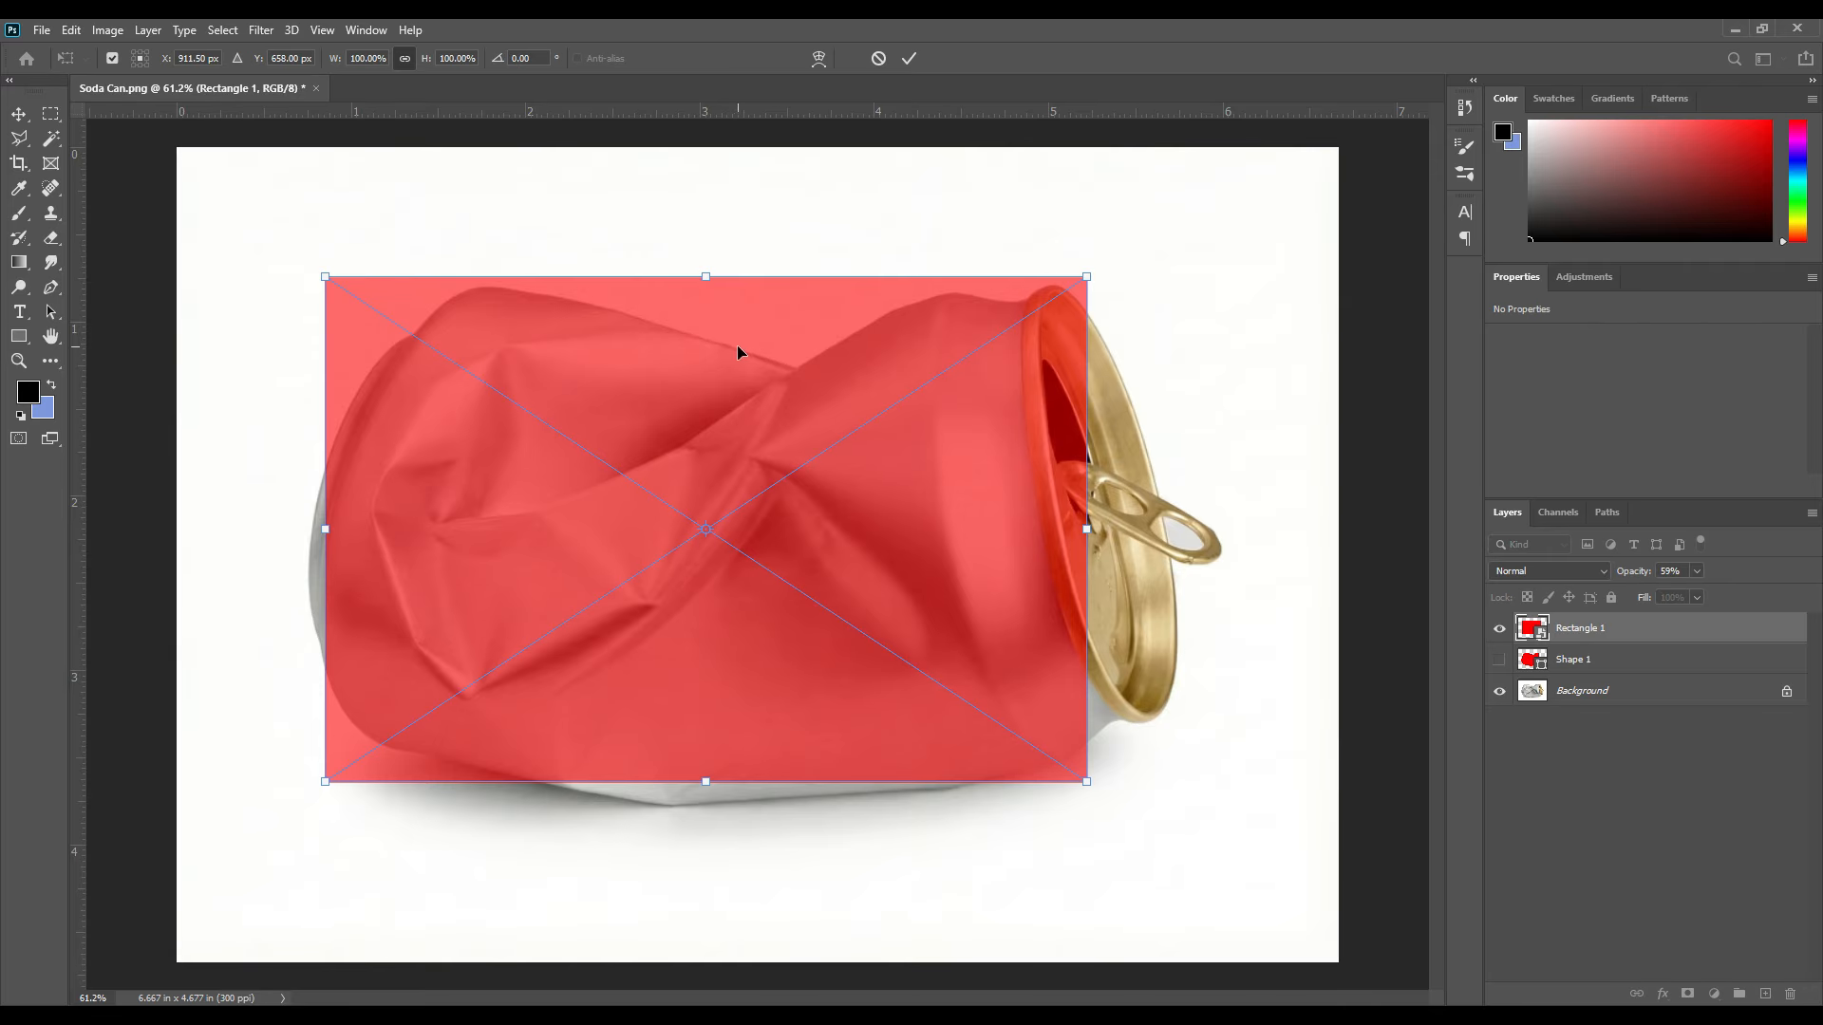
right_click(740, 354)
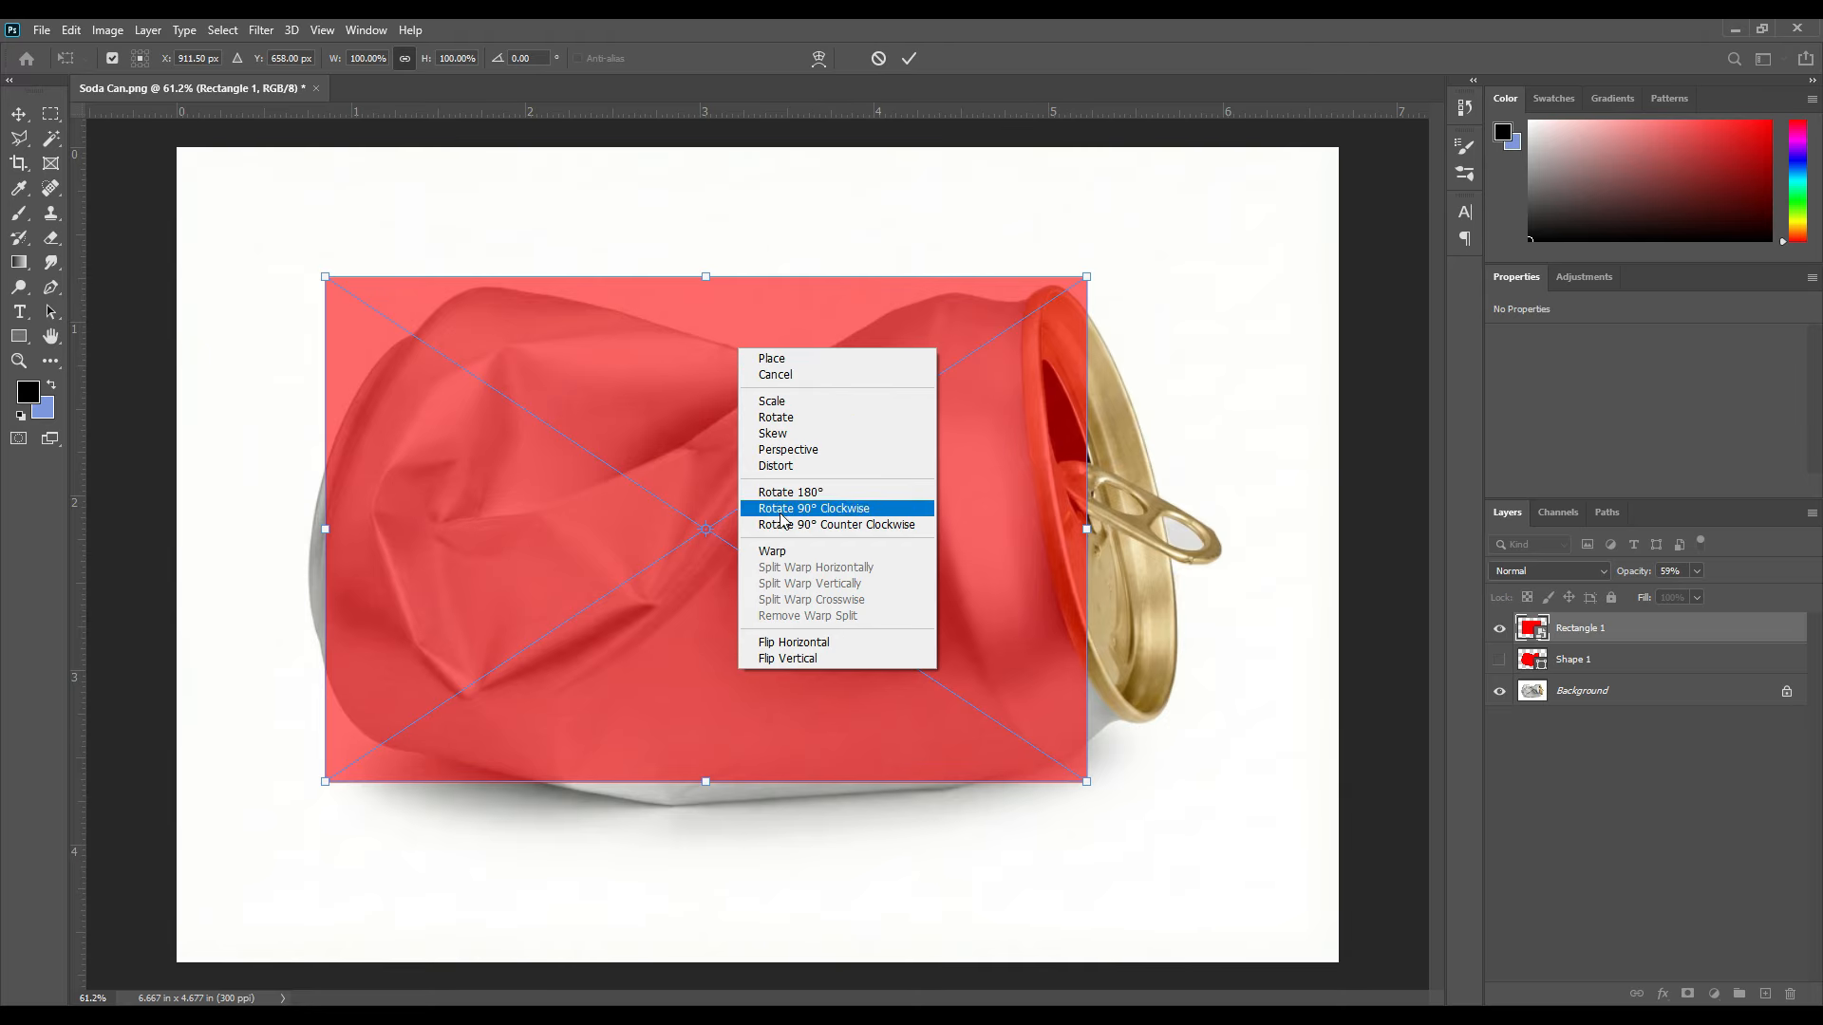
left_click(784, 549)
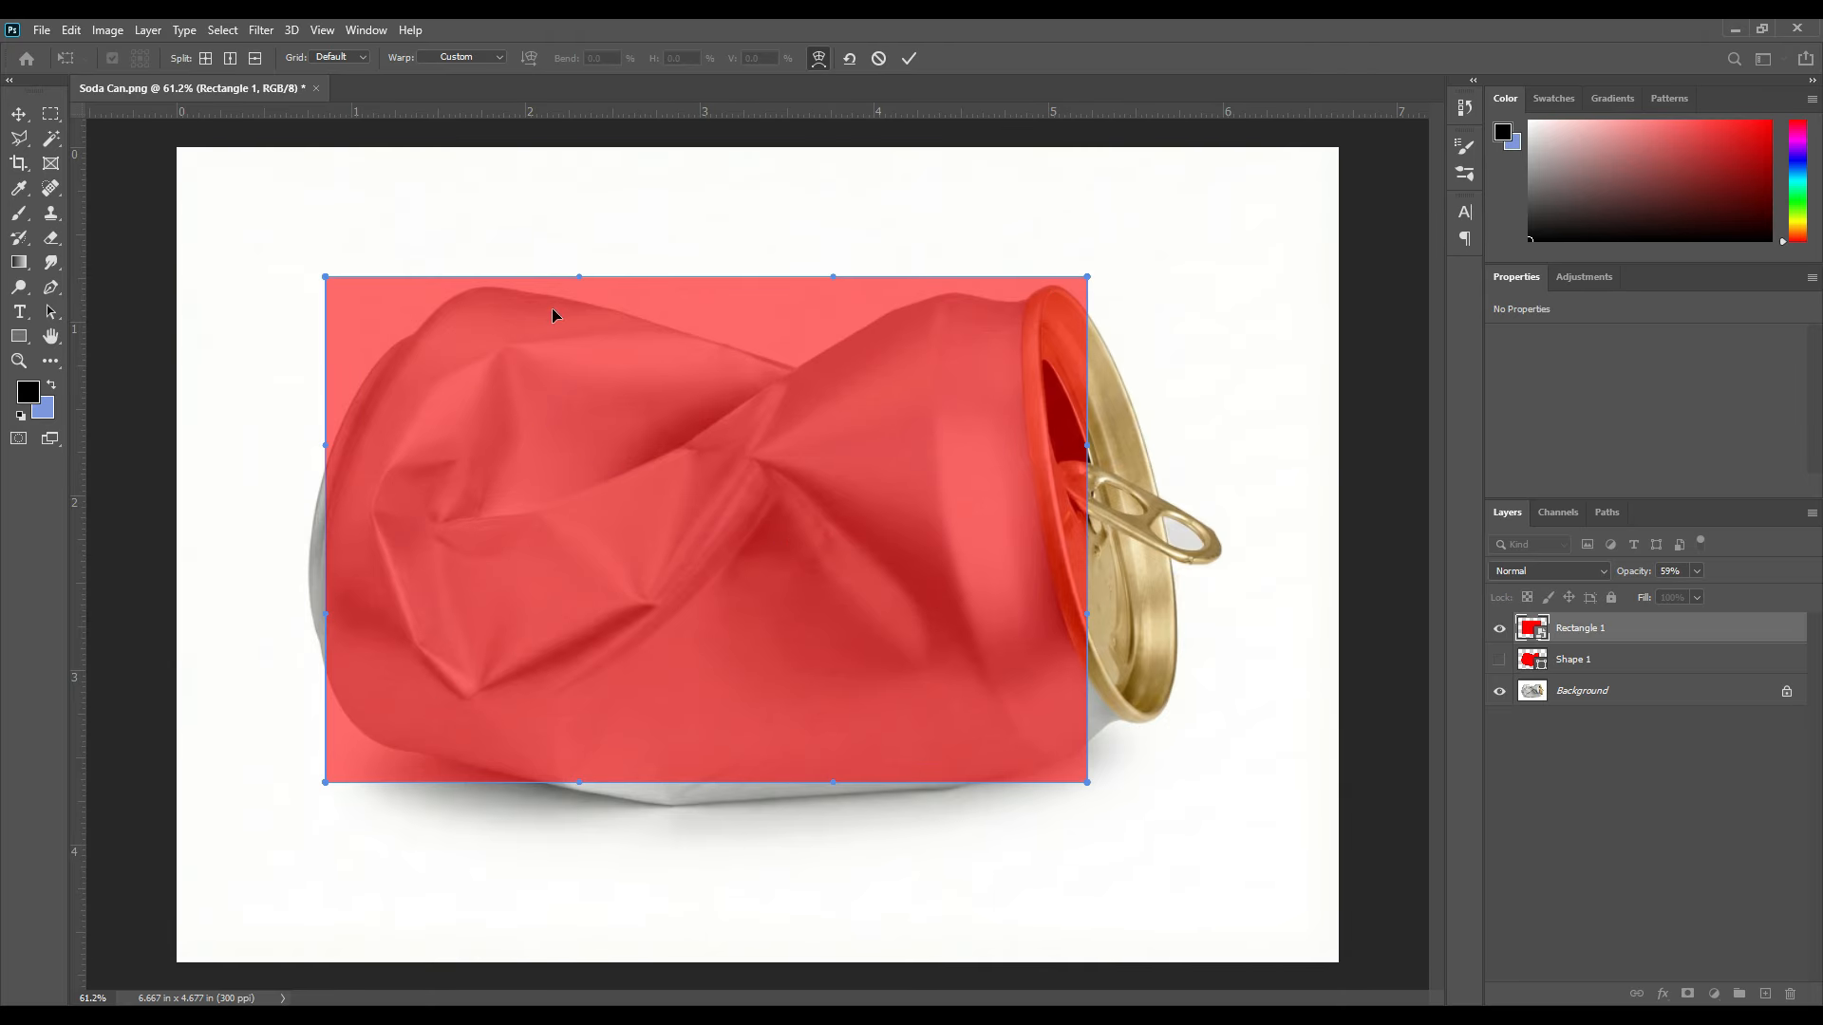
left_click(337, 59)
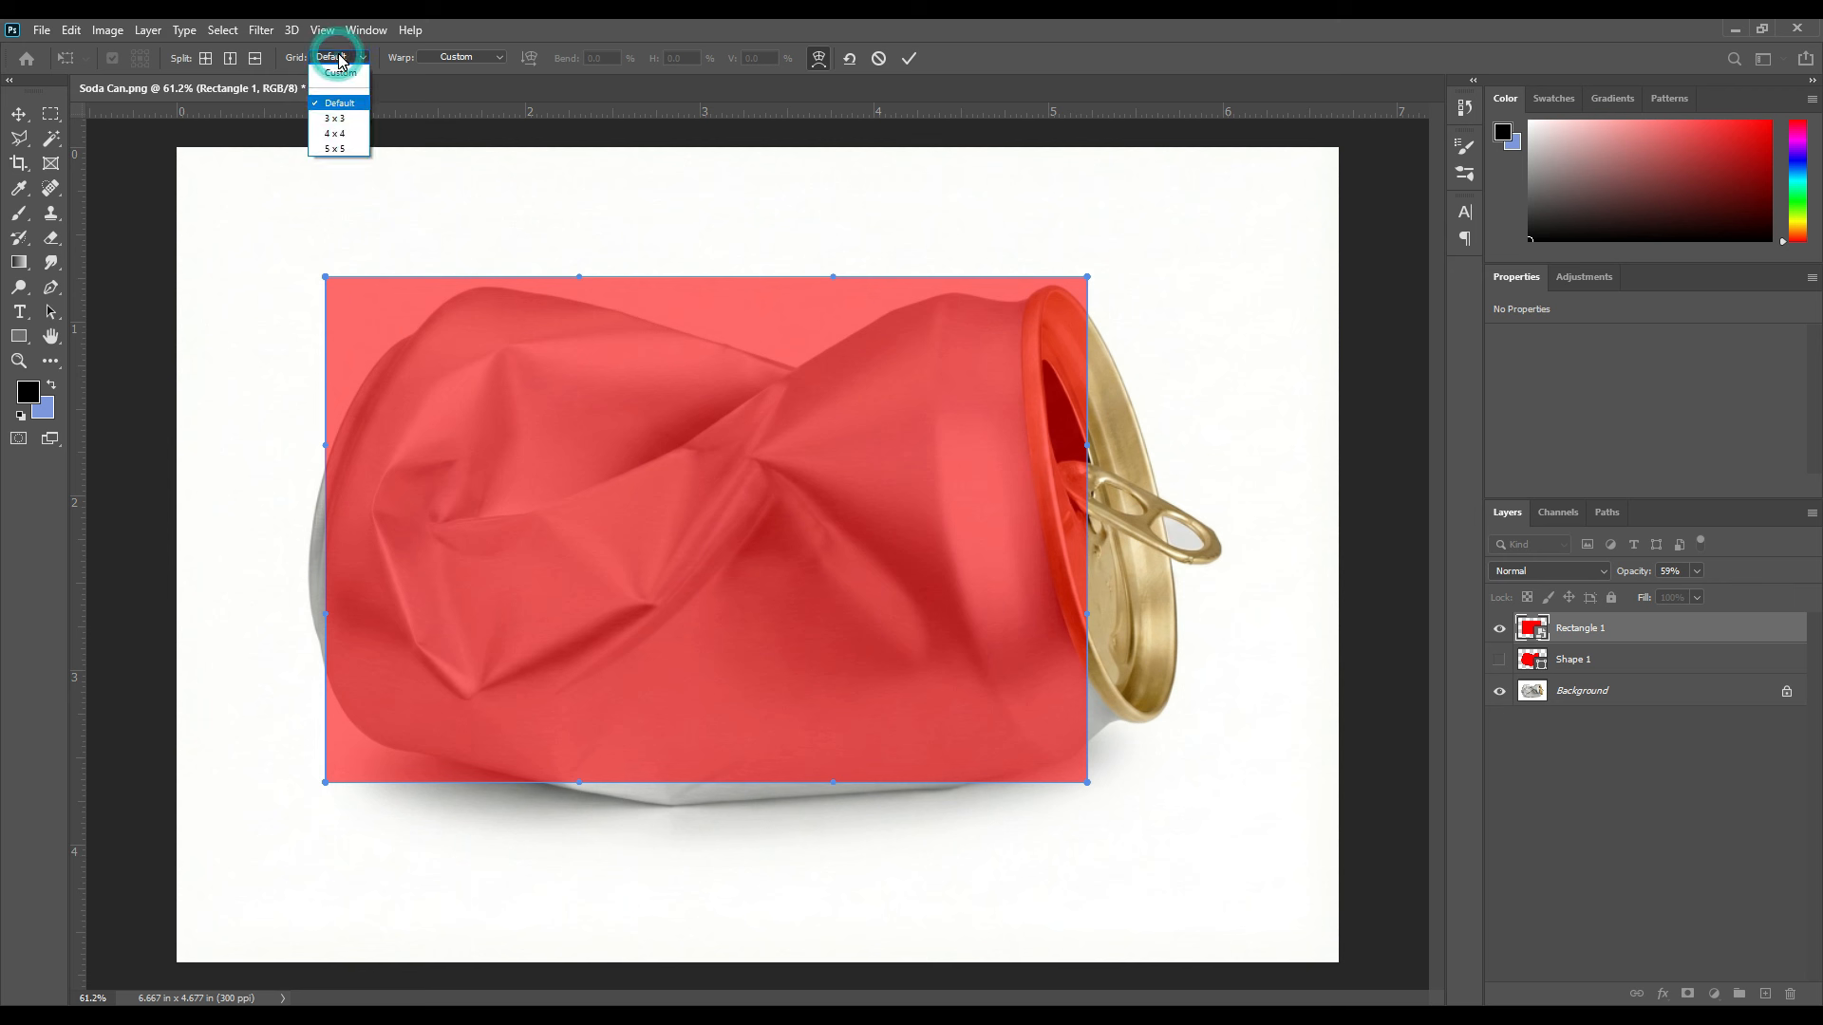
left_click(351, 118)
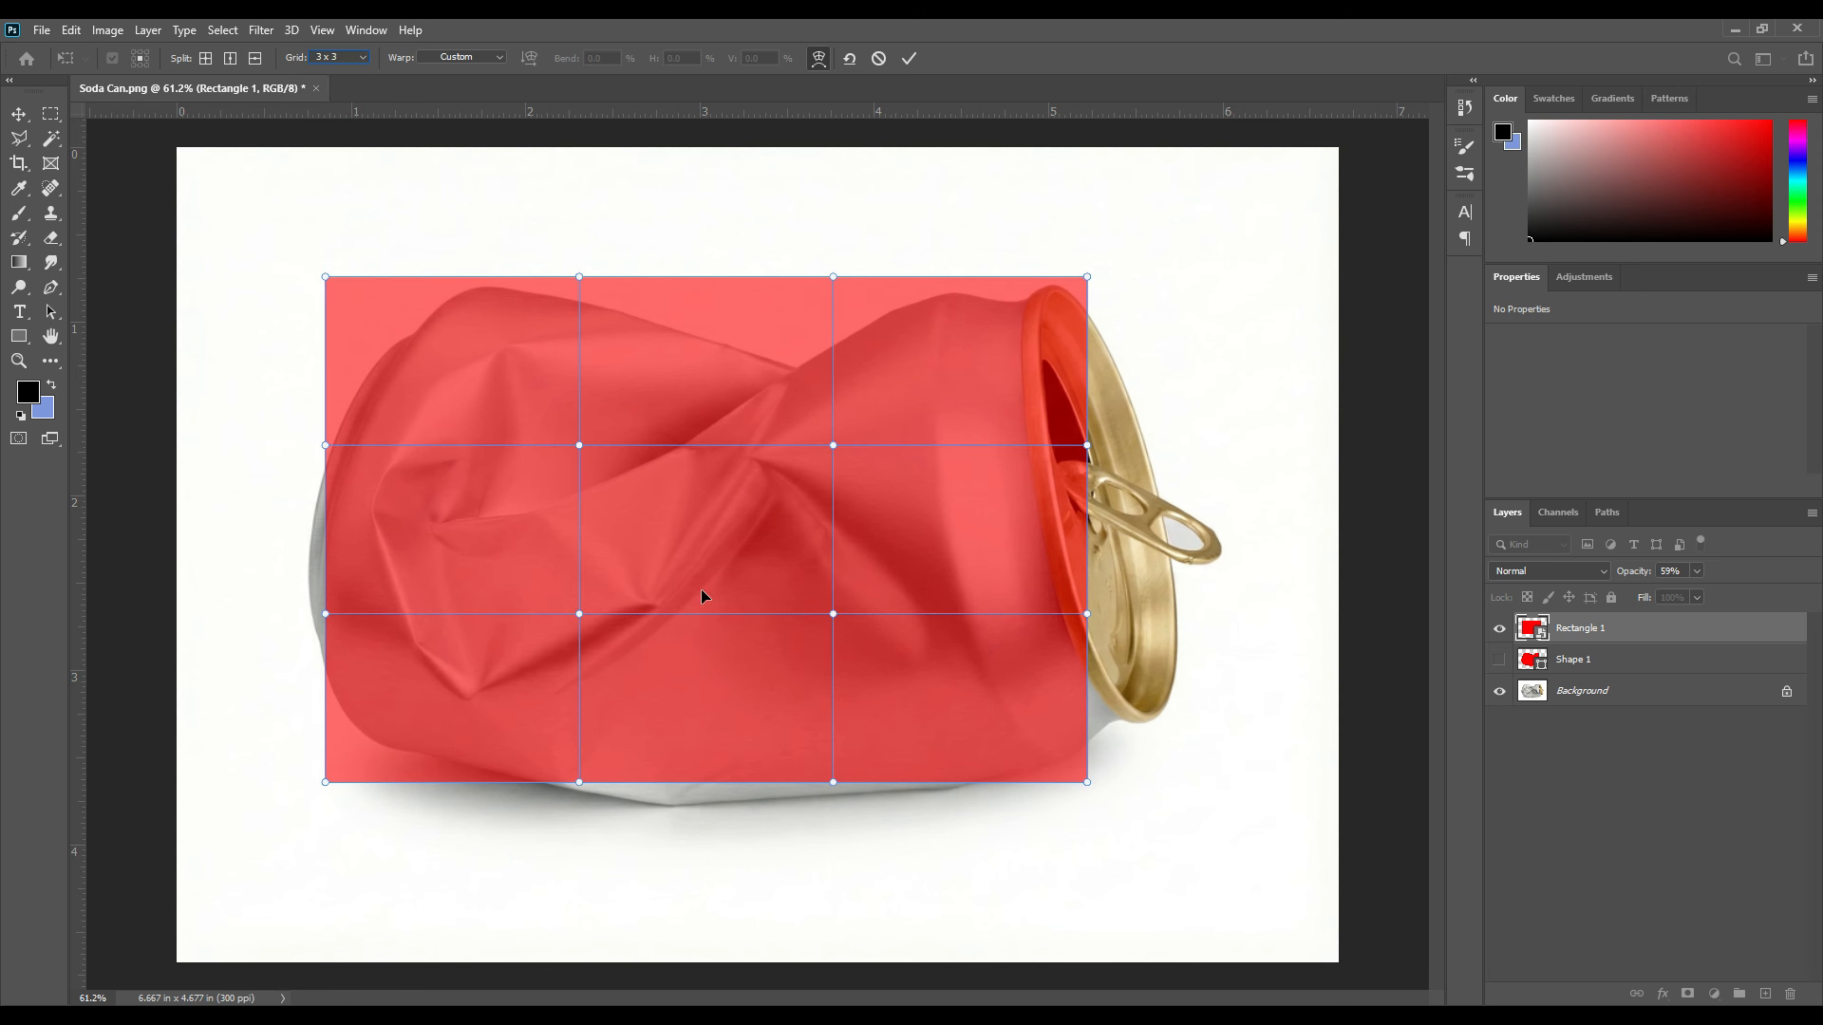
Warp the rectangle's left edge and upper-left corner to follow the can's curved left end
left_click_drag(326, 277, 423, 277)
left_click_drag(326, 614, 303, 605)
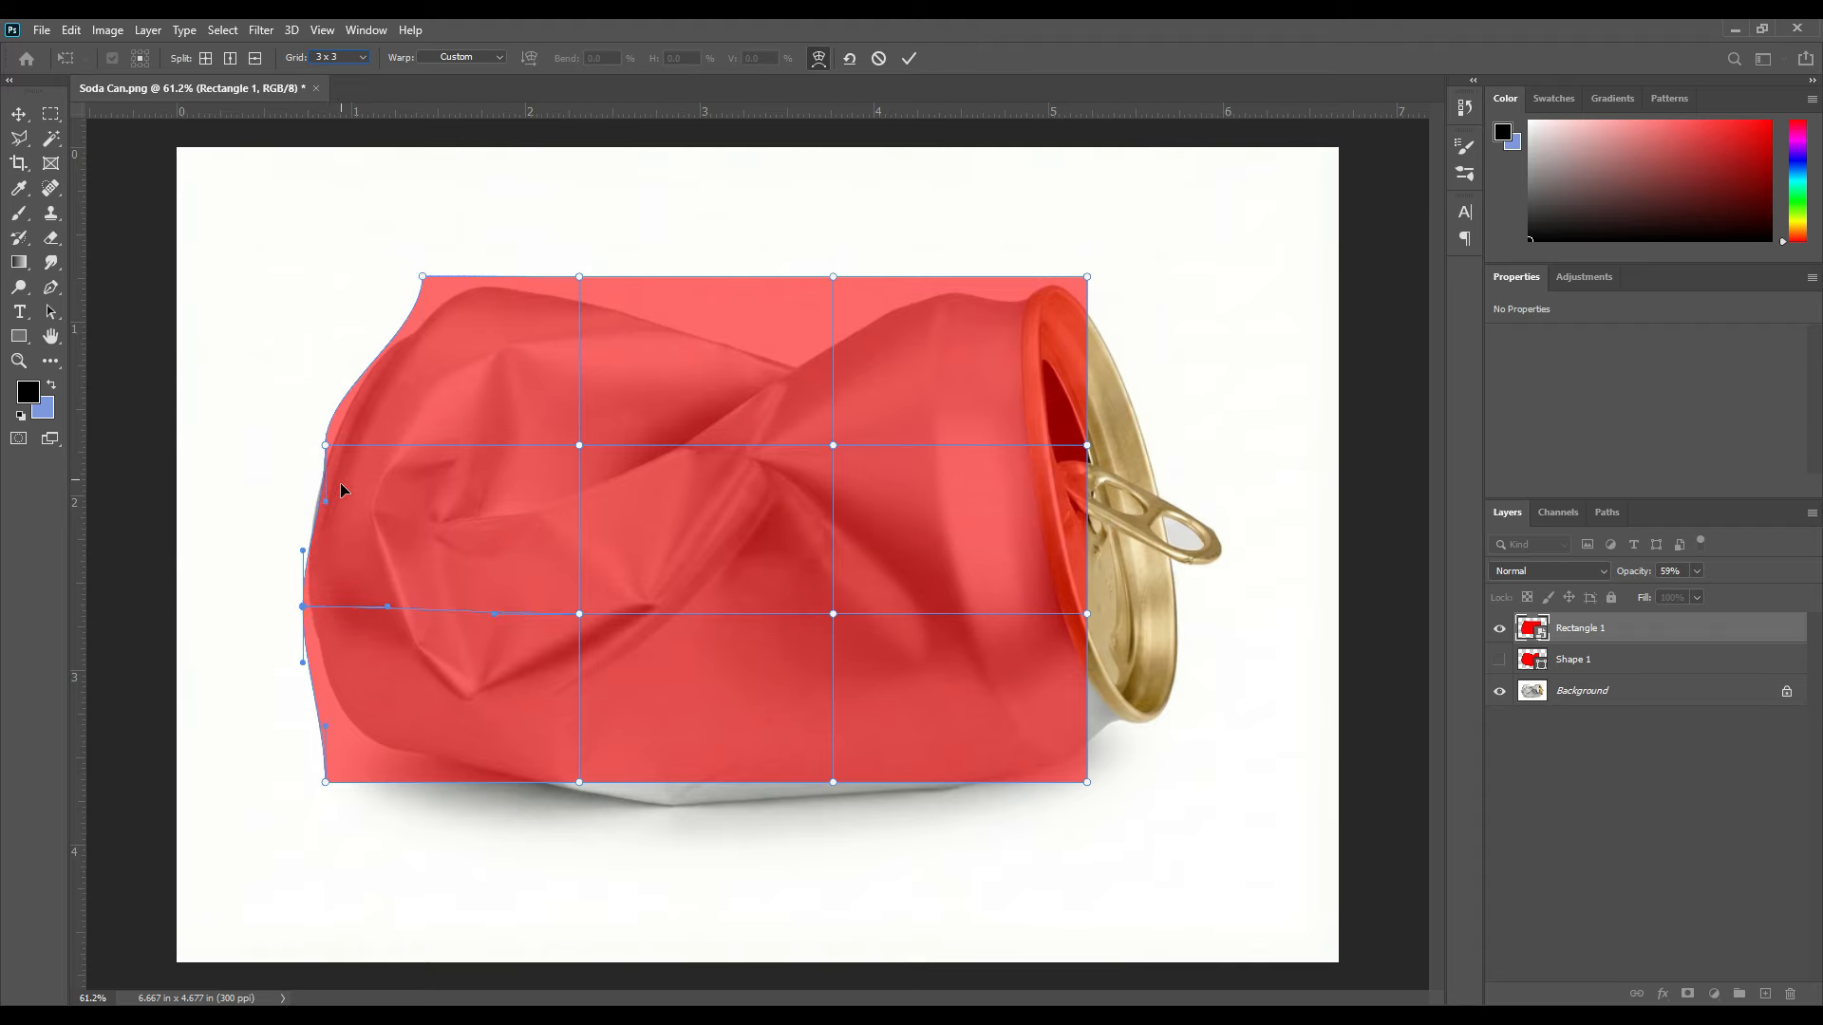
left_click_drag(324, 508, 312, 503)
left_click_drag(425, 278, 397, 289)
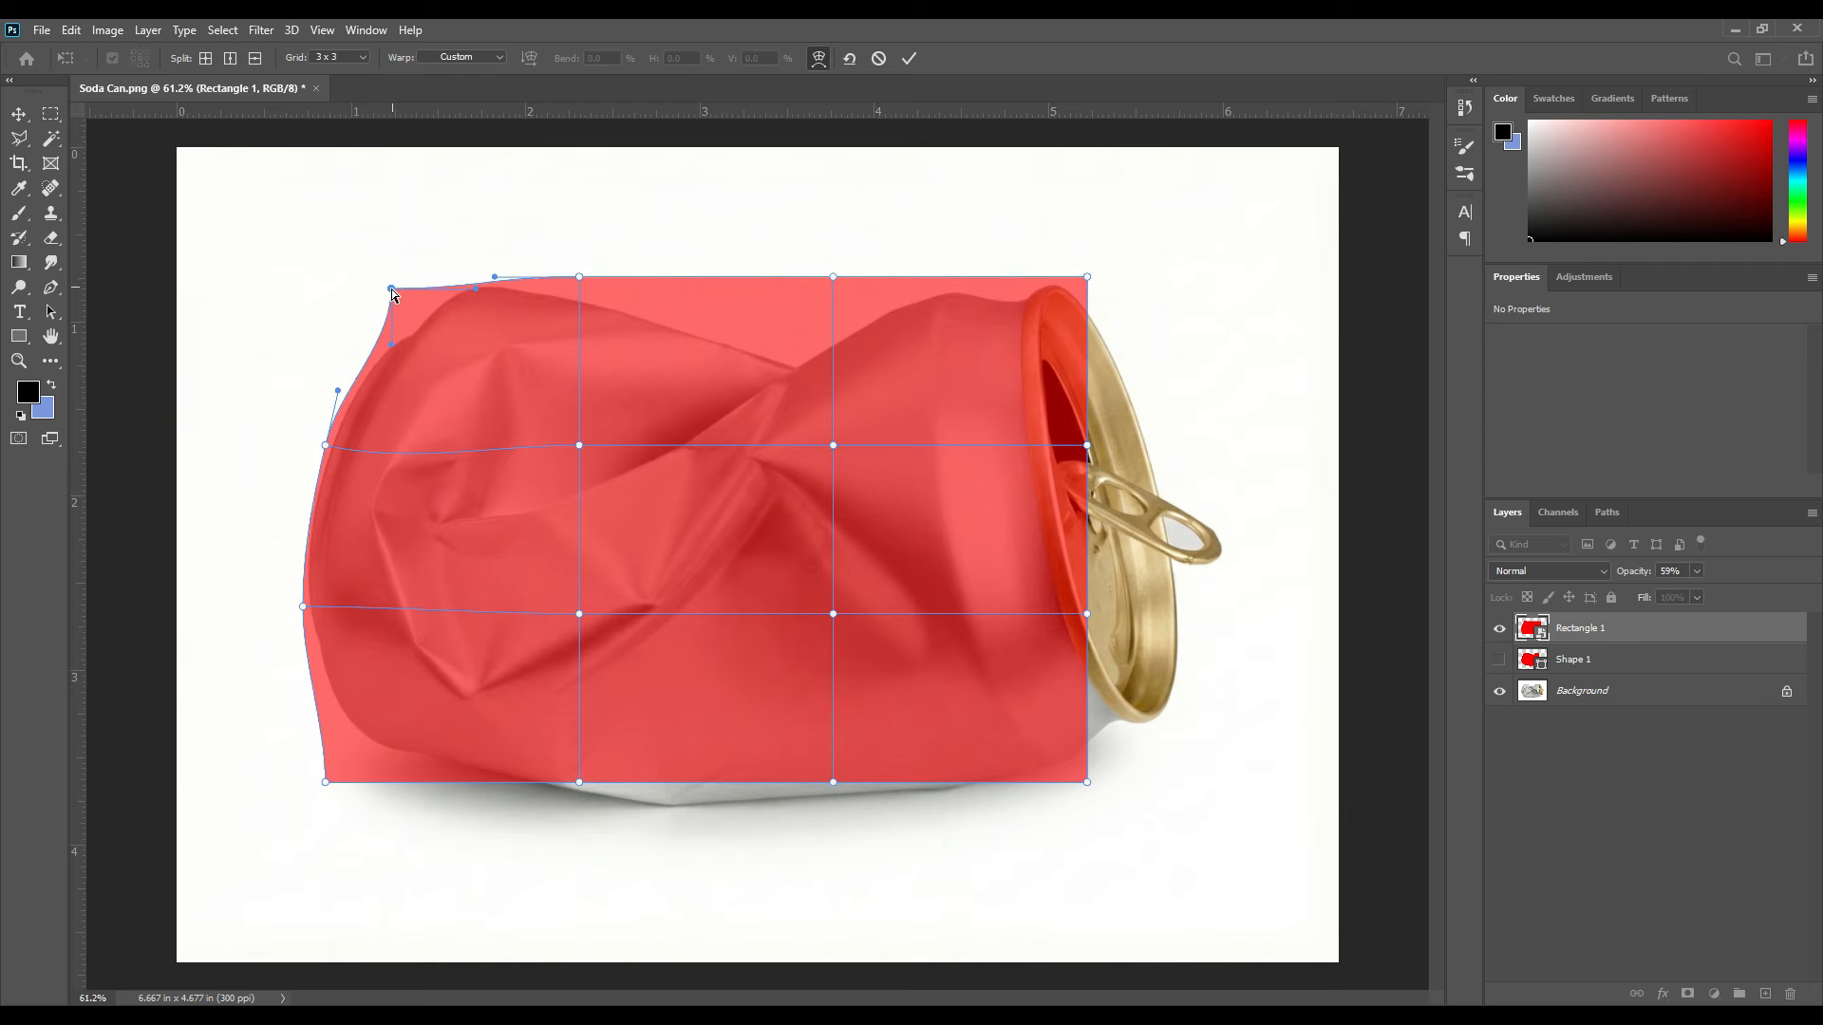
Warp the rectangle's bottom edge and both lower corners to follow the underside of the crushed can
left_click_drag(326, 782, 333, 724)
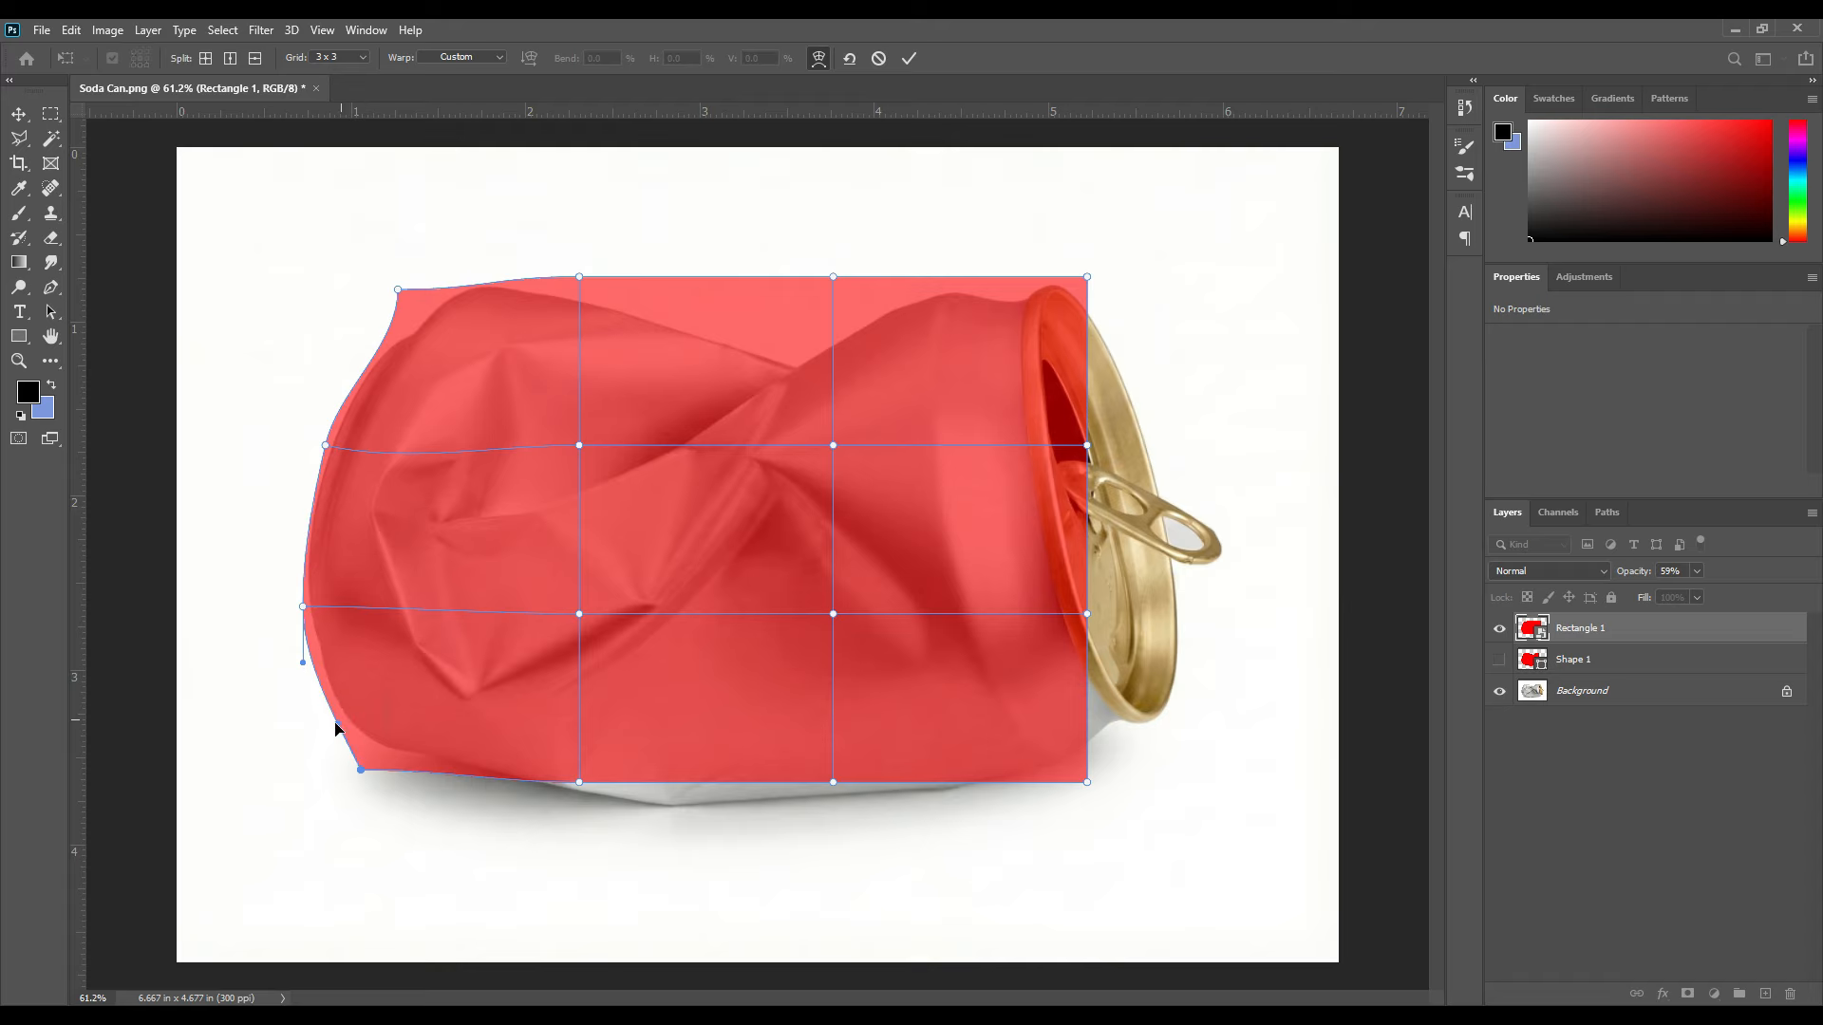
left_click(361, 770)
left_click_drag(580, 783, 663, 817)
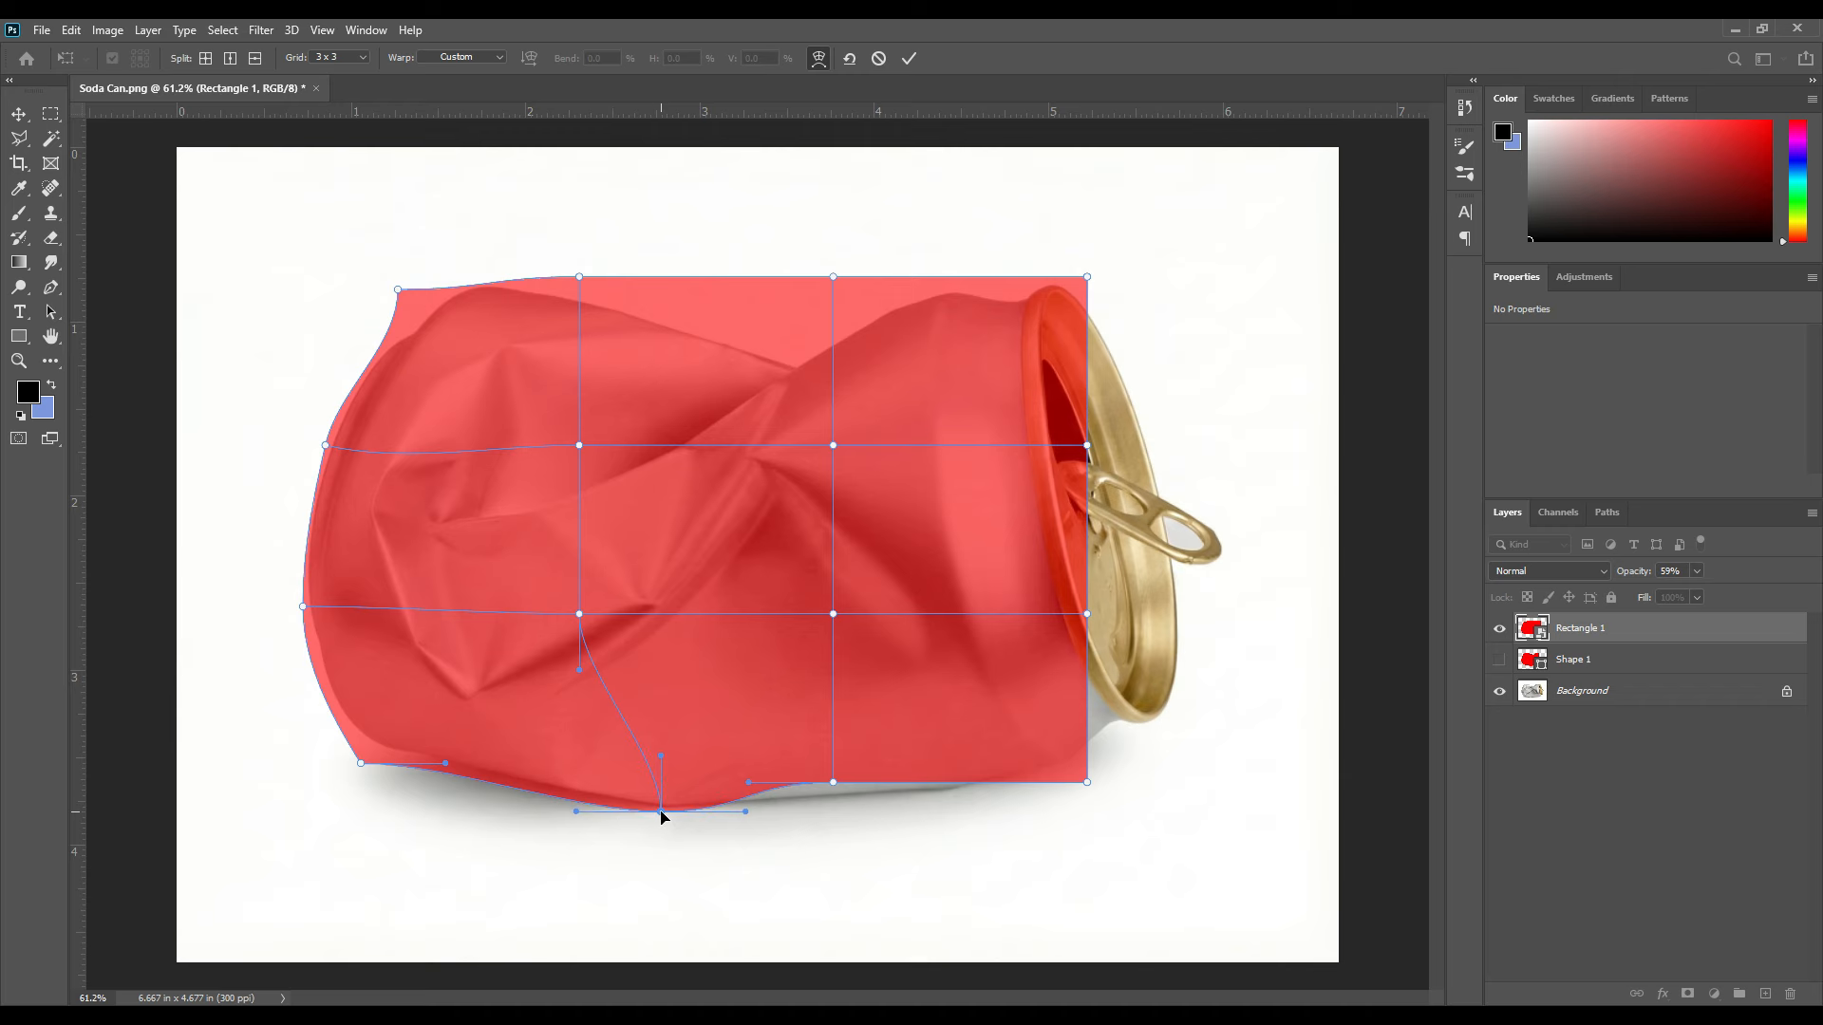
left_click_drag(834, 784, 844, 805)
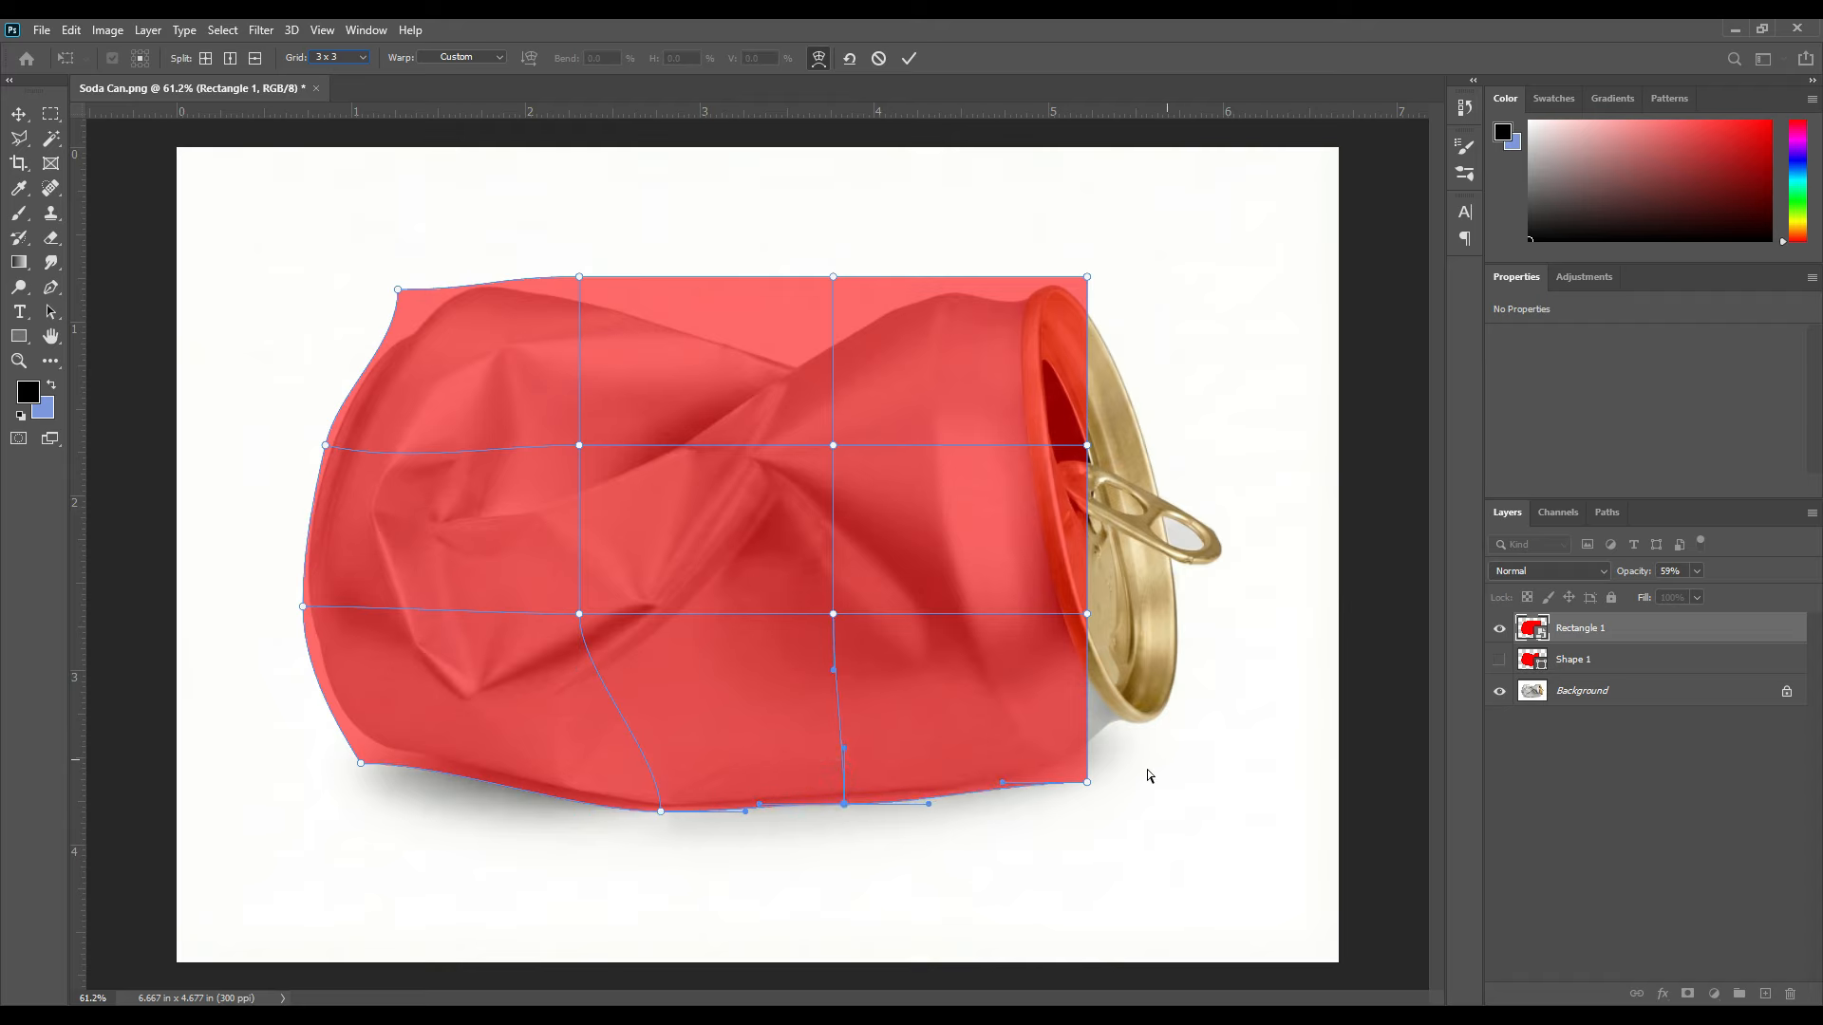
left_click_drag(1087, 784, 1050, 779)
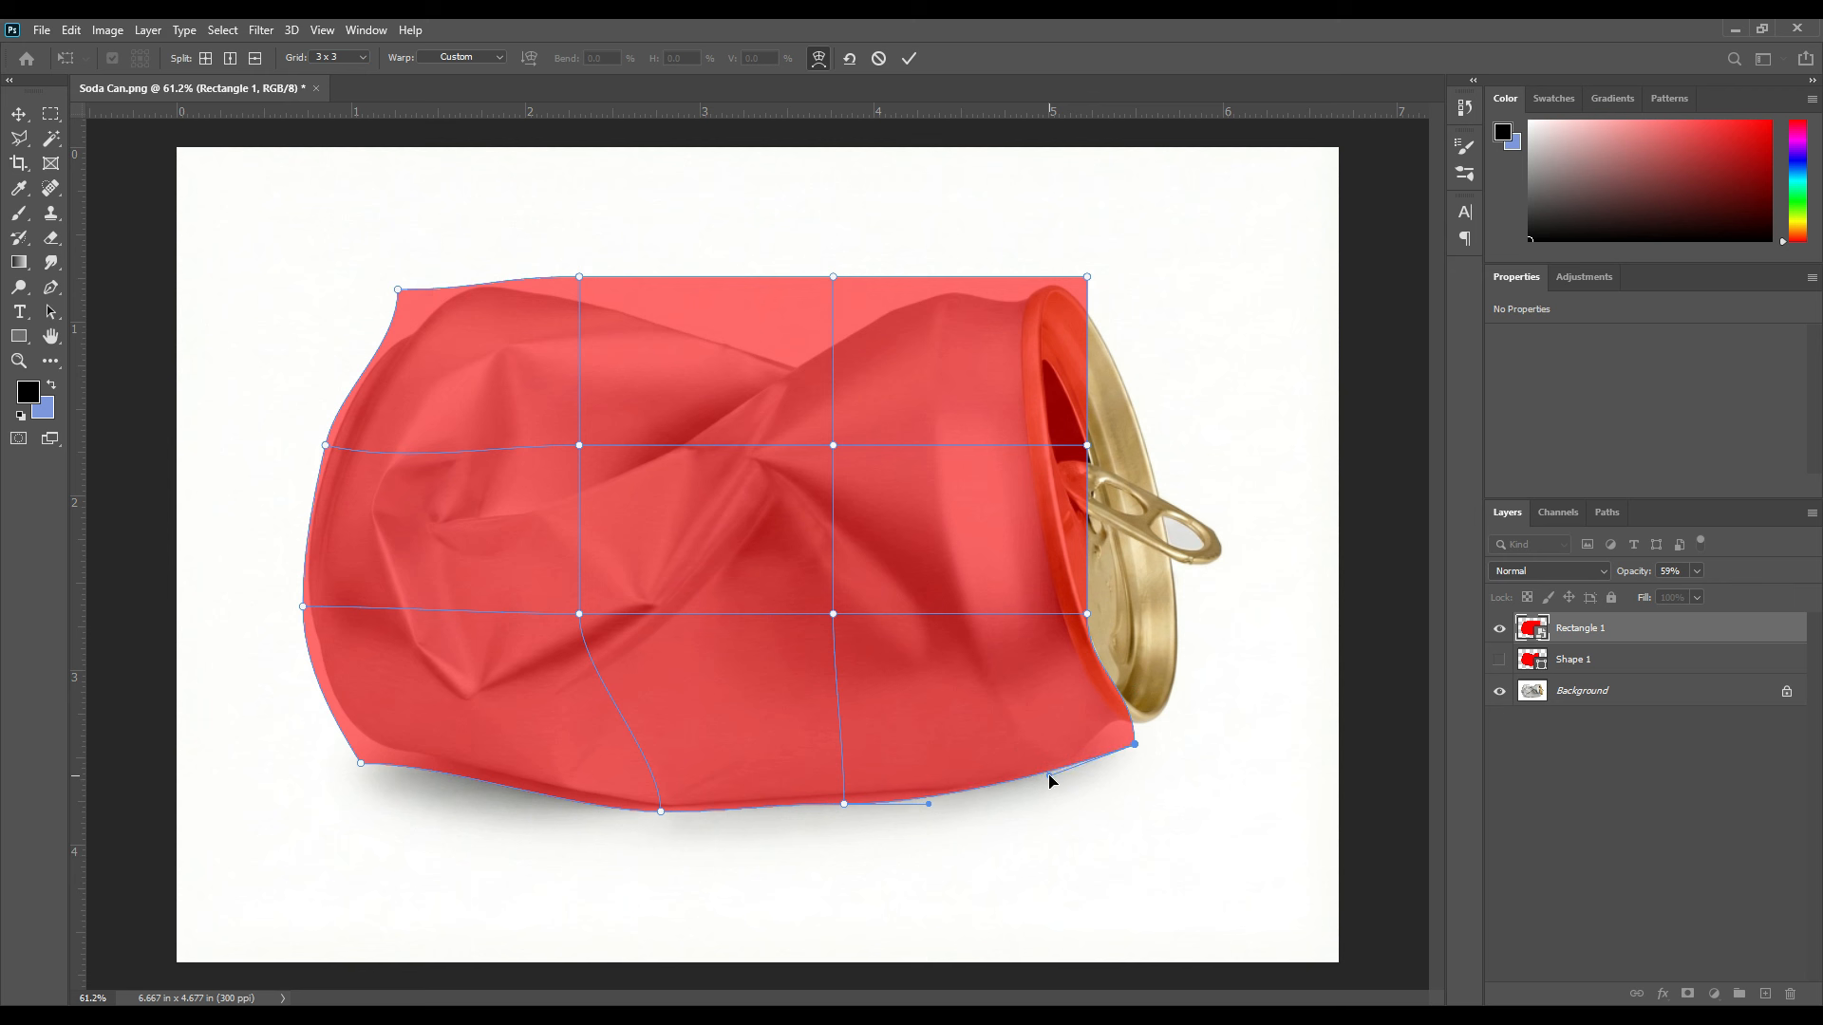
left_click(1135, 745)
left_click_drag(1135, 745, 1139, 746)
Warp the rectangle's right edge and upper-right corner inward to align with the can's gold rim
left_click_drag(1086, 612, 1073, 599)
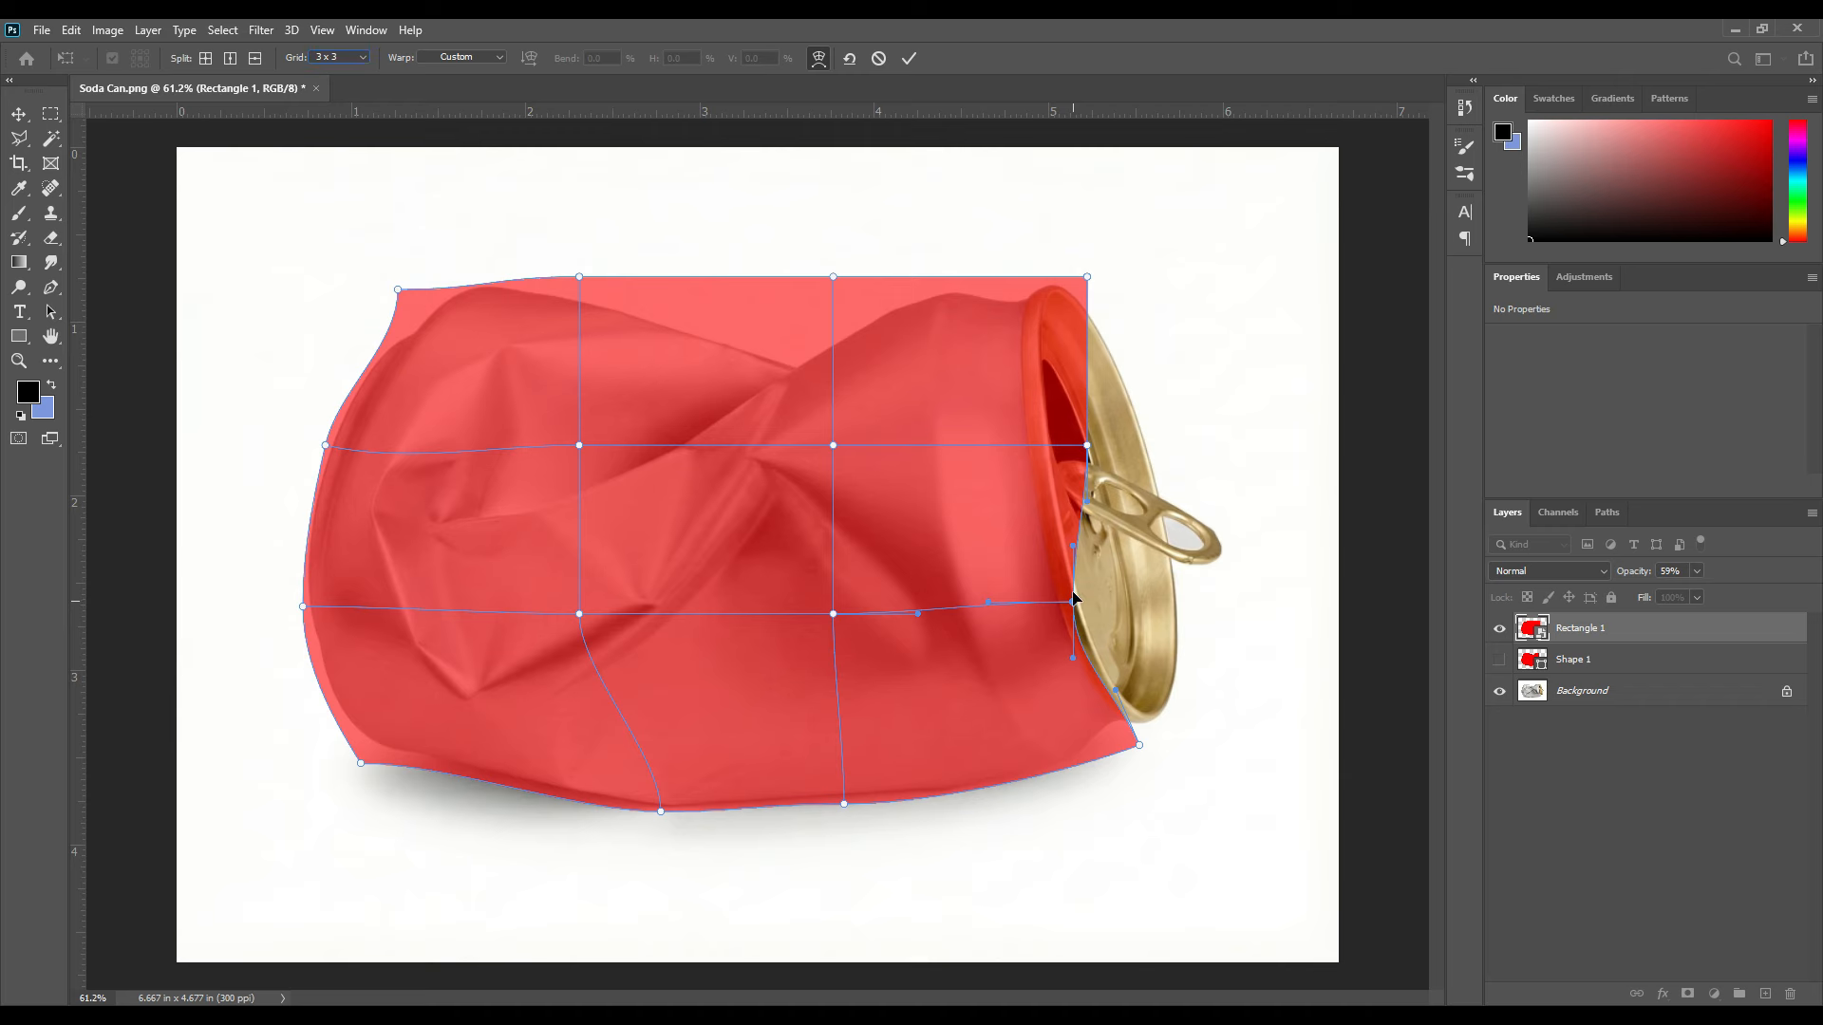
left_click_drag(1035, 439, 1030, 429)
left_click_drag(1087, 277, 1039, 282)
left_click(1041, 432)
Pull the top edge down into the can's dent and shift the four interior warp points along the creases
left_click_drag(834, 276, 795, 329)
left_click_drag(833, 445, 777, 458)
left_click_drag(837, 616, 851, 635)
left_click_drag(577, 615, 574, 630)
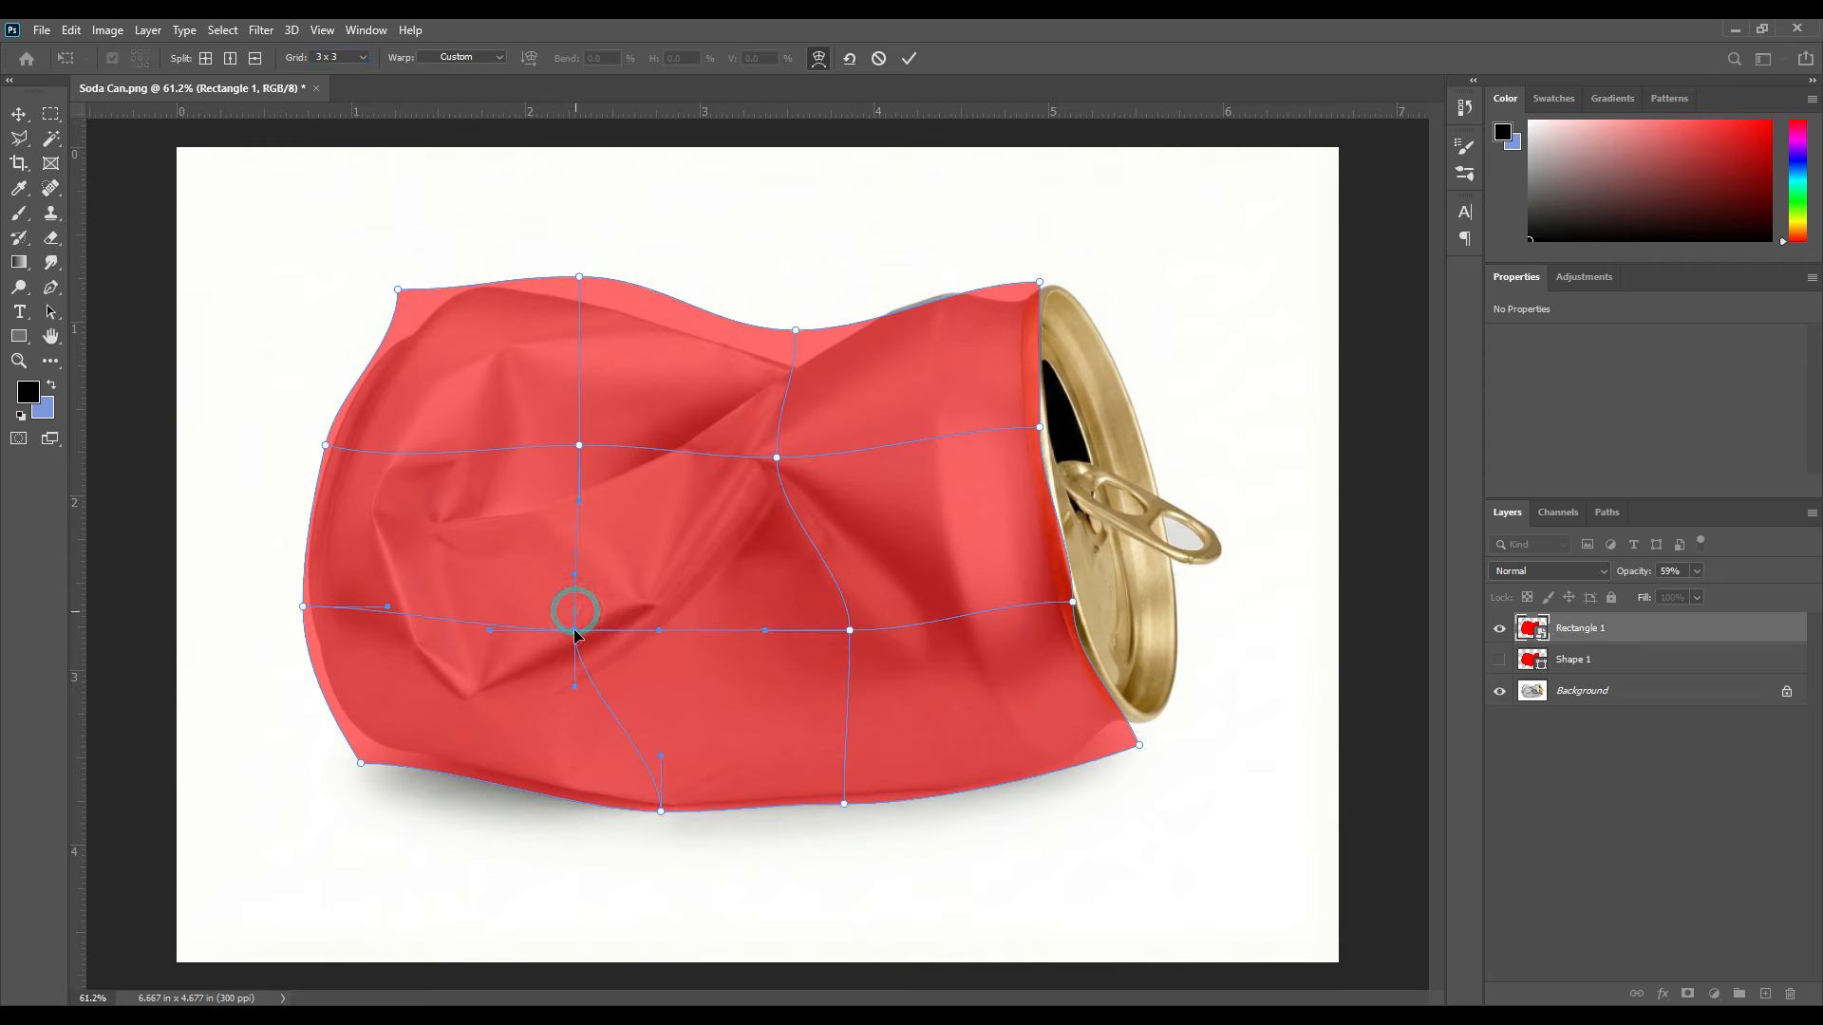
left_click_drag(580, 445, 602, 459)
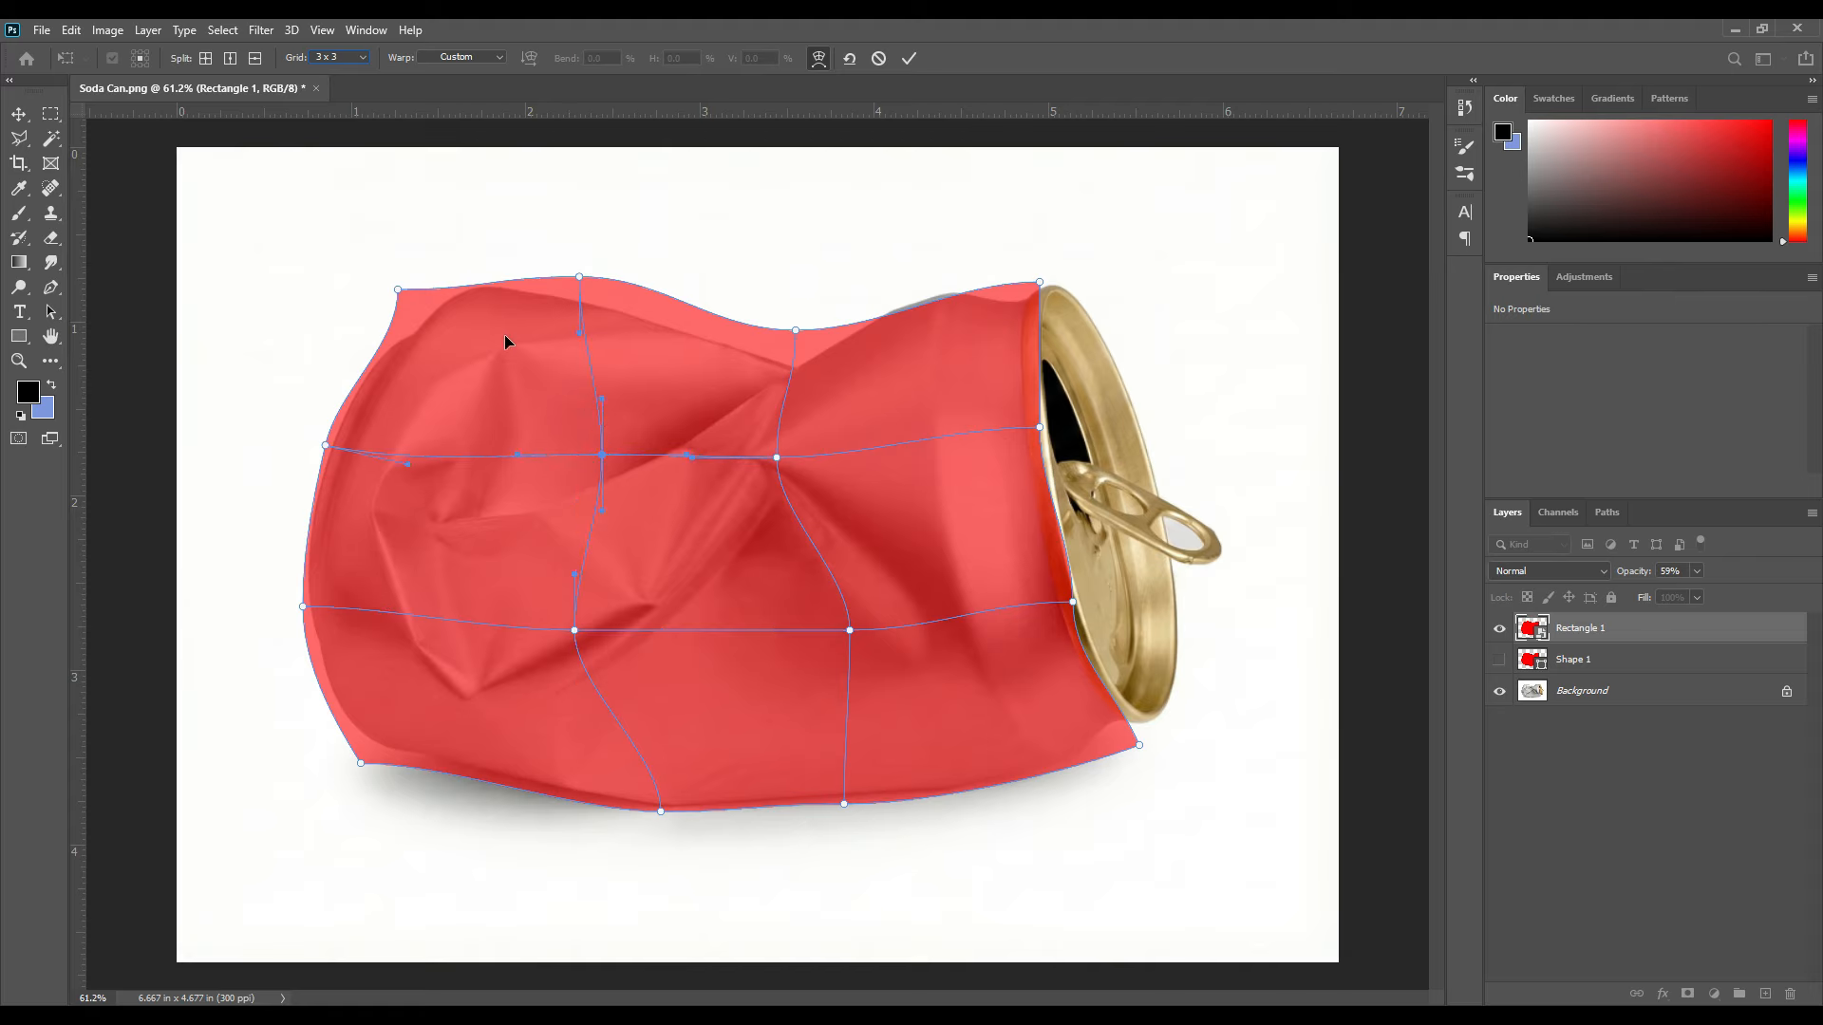
Reshape the upper-left corner and top edge of the warp so they cover the can's top outline
mouse_move(397, 291)
left_mouse_down()
mouse_move(434, 271)
mouse_move(399, 316)
left_mouse_up()
mouse_move(580, 277)
left_mouse_down()
mouse_move(700, 308)
mouse_move(609, 295)
left_mouse_up()
left_click_drag(929, 316, 925, 300)
left_click_drag(800, 340, 793, 338)
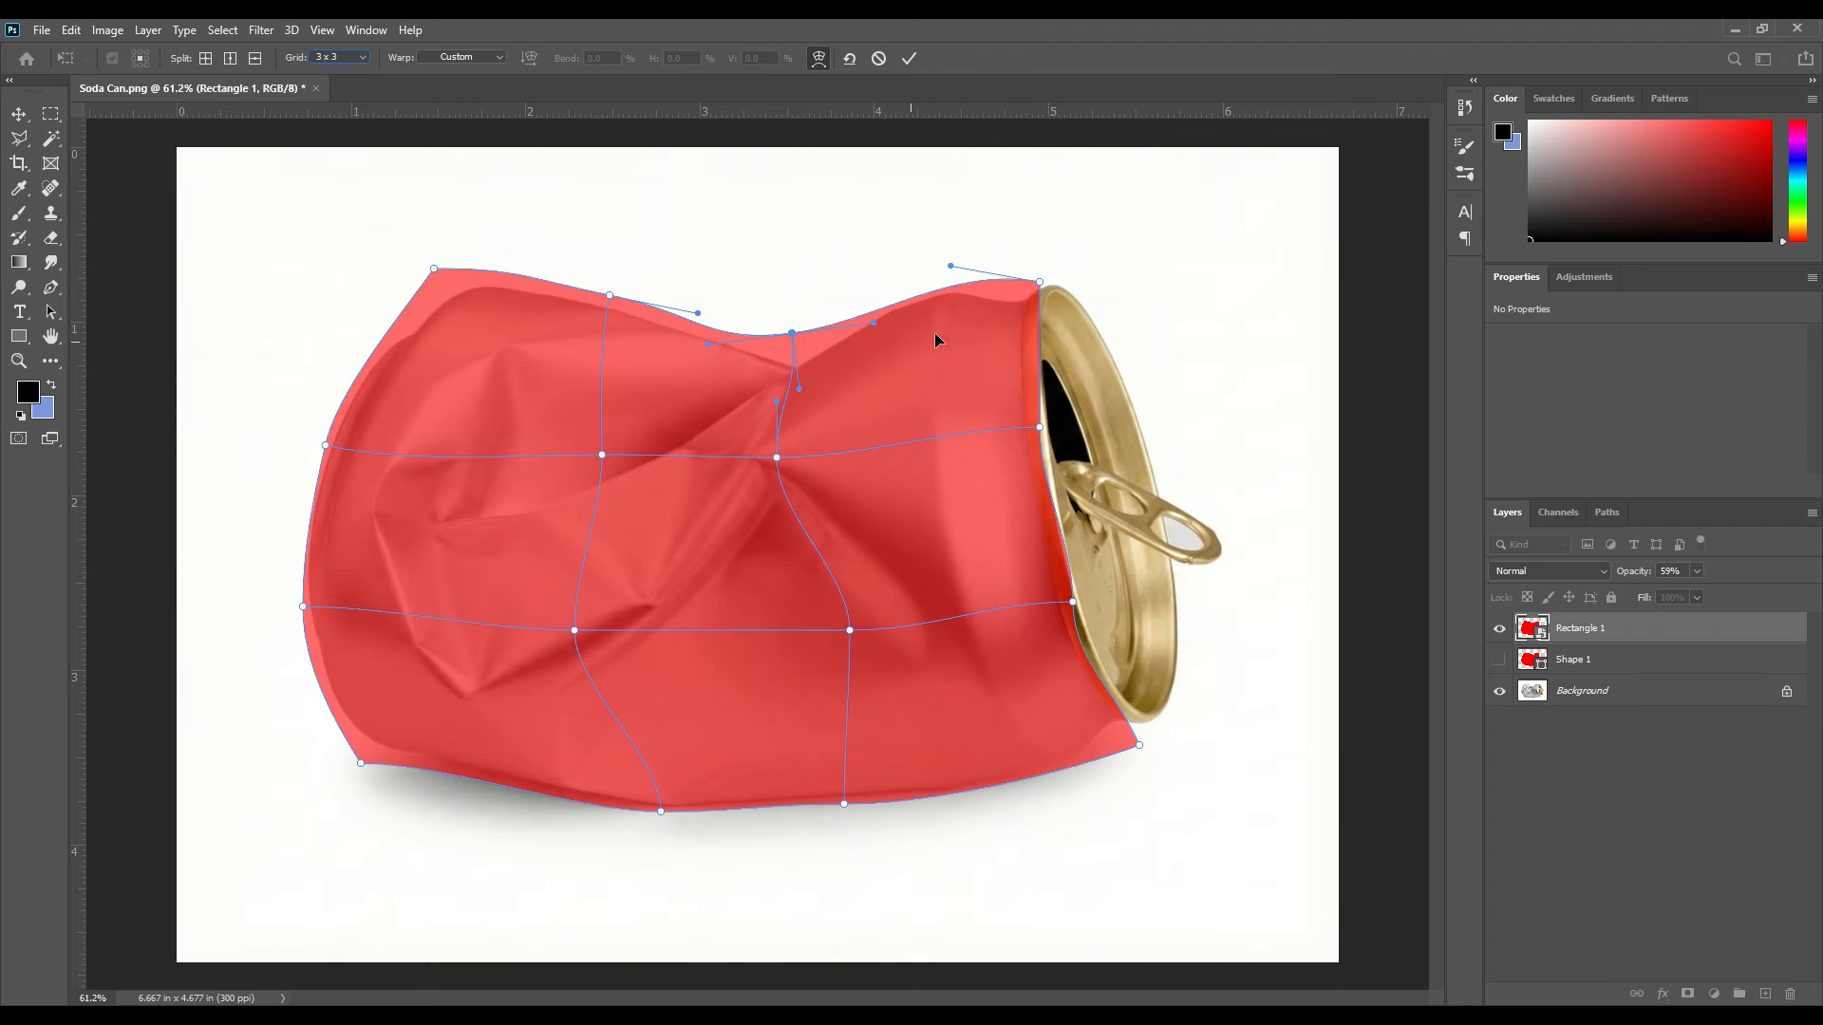
Refine the curve of the warp's right edge along the gold rim down to the lower-right corner and commit the warp
left_click(1040, 430)
left_click_drag(1043, 379, 1030, 368)
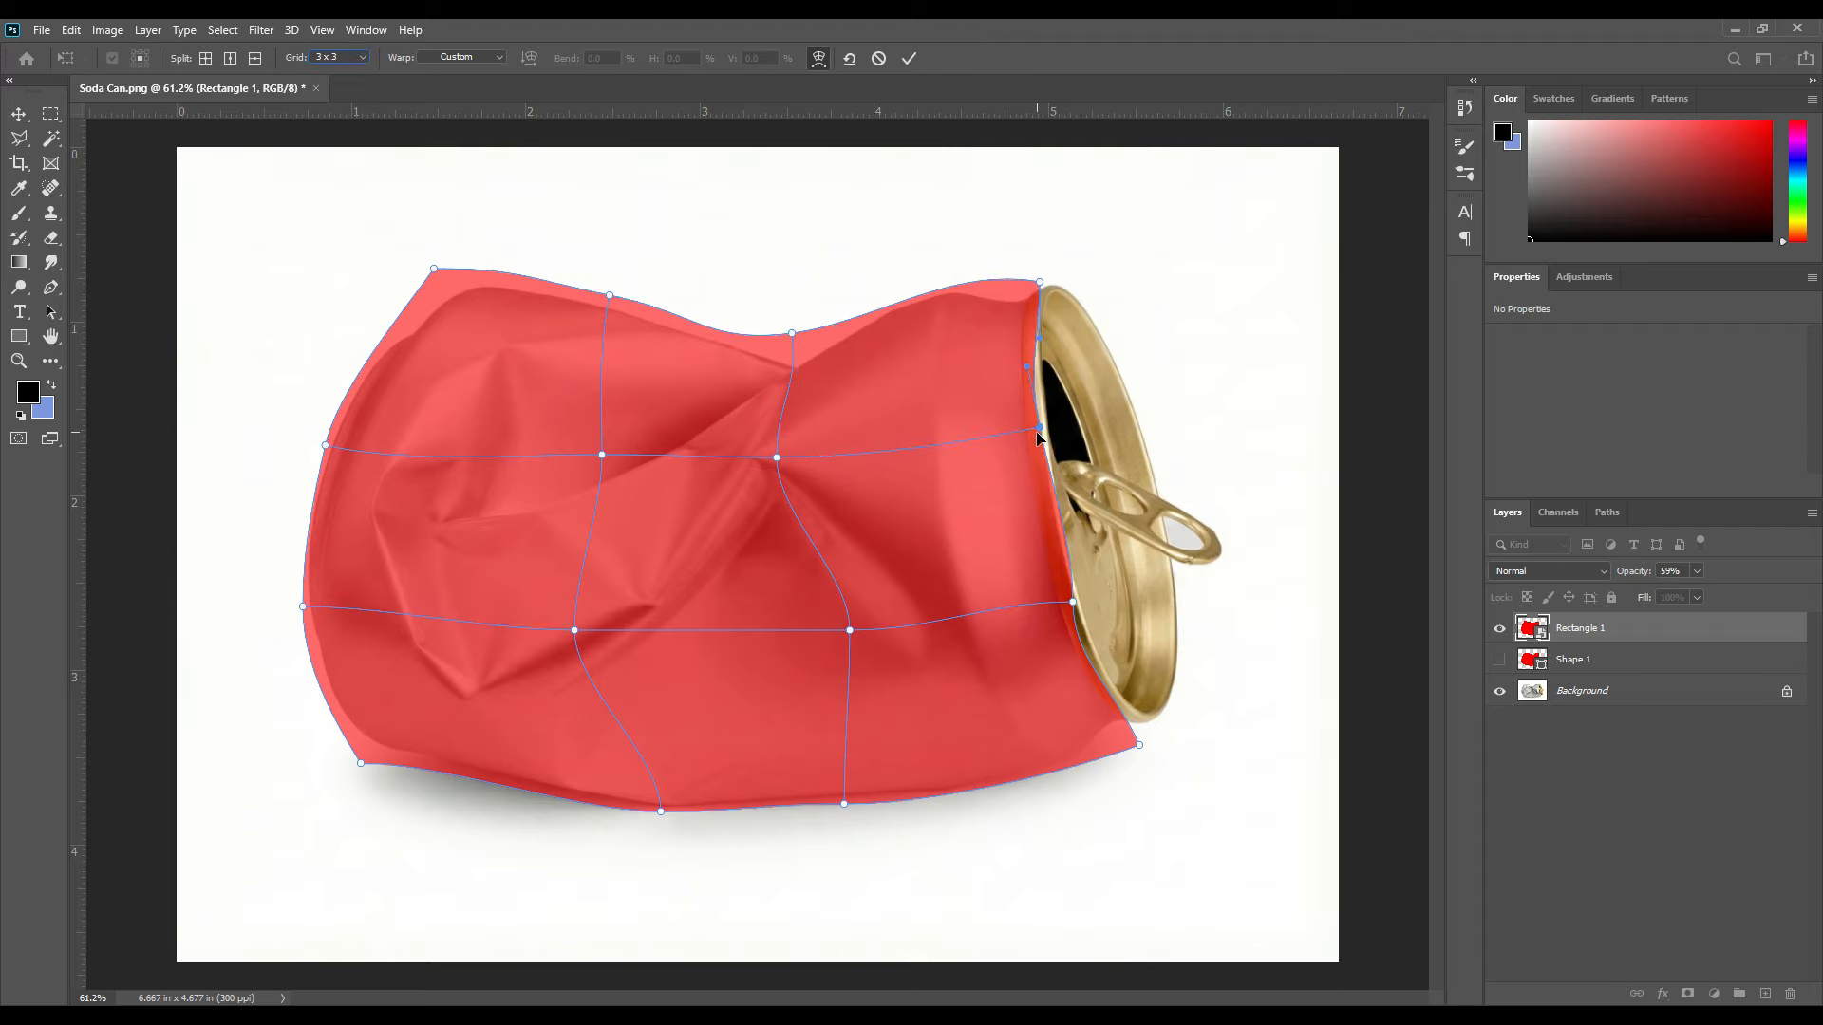
left_click_drag(1040, 430, 1036, 436)
left_click(1074, 602)
left_click_drag(1078, 551, 1066, 605)
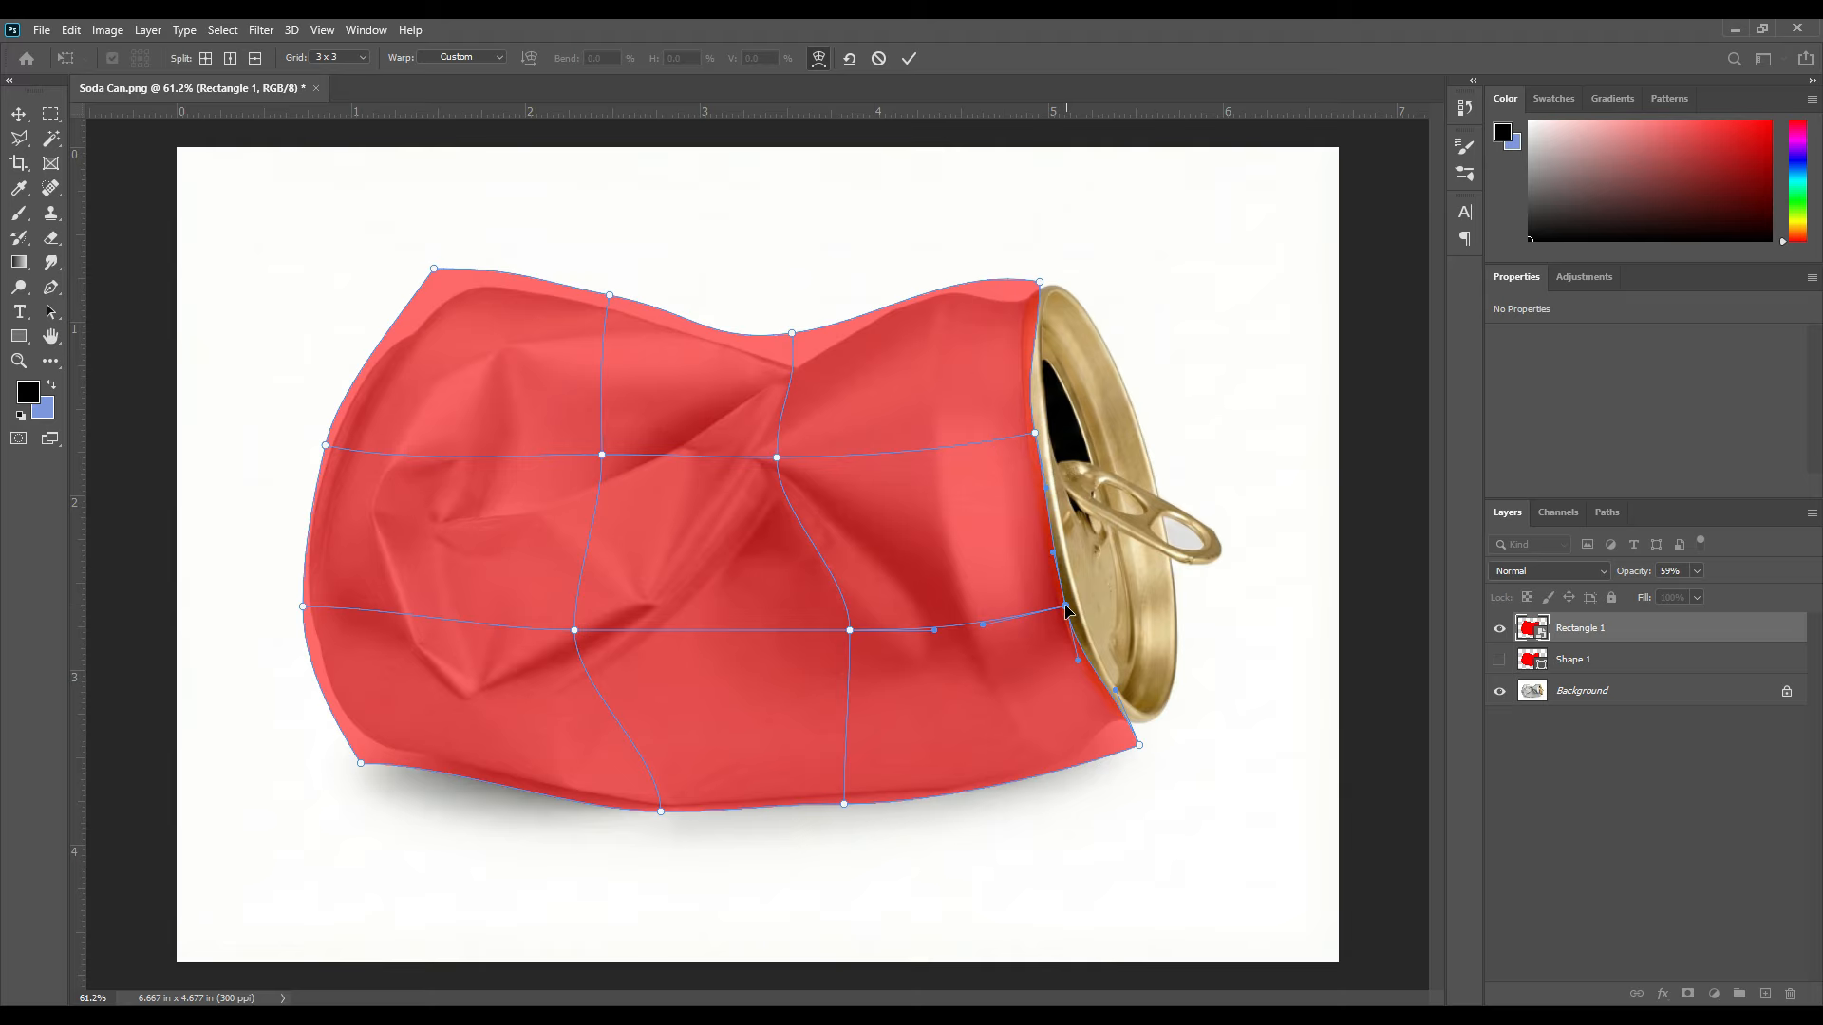
left_click(1141, 749)
left_click_drag(1141, 749, 1146, 746)
left_click_drag(1121, 686, 1110, 705)
left_click(1041, 283)
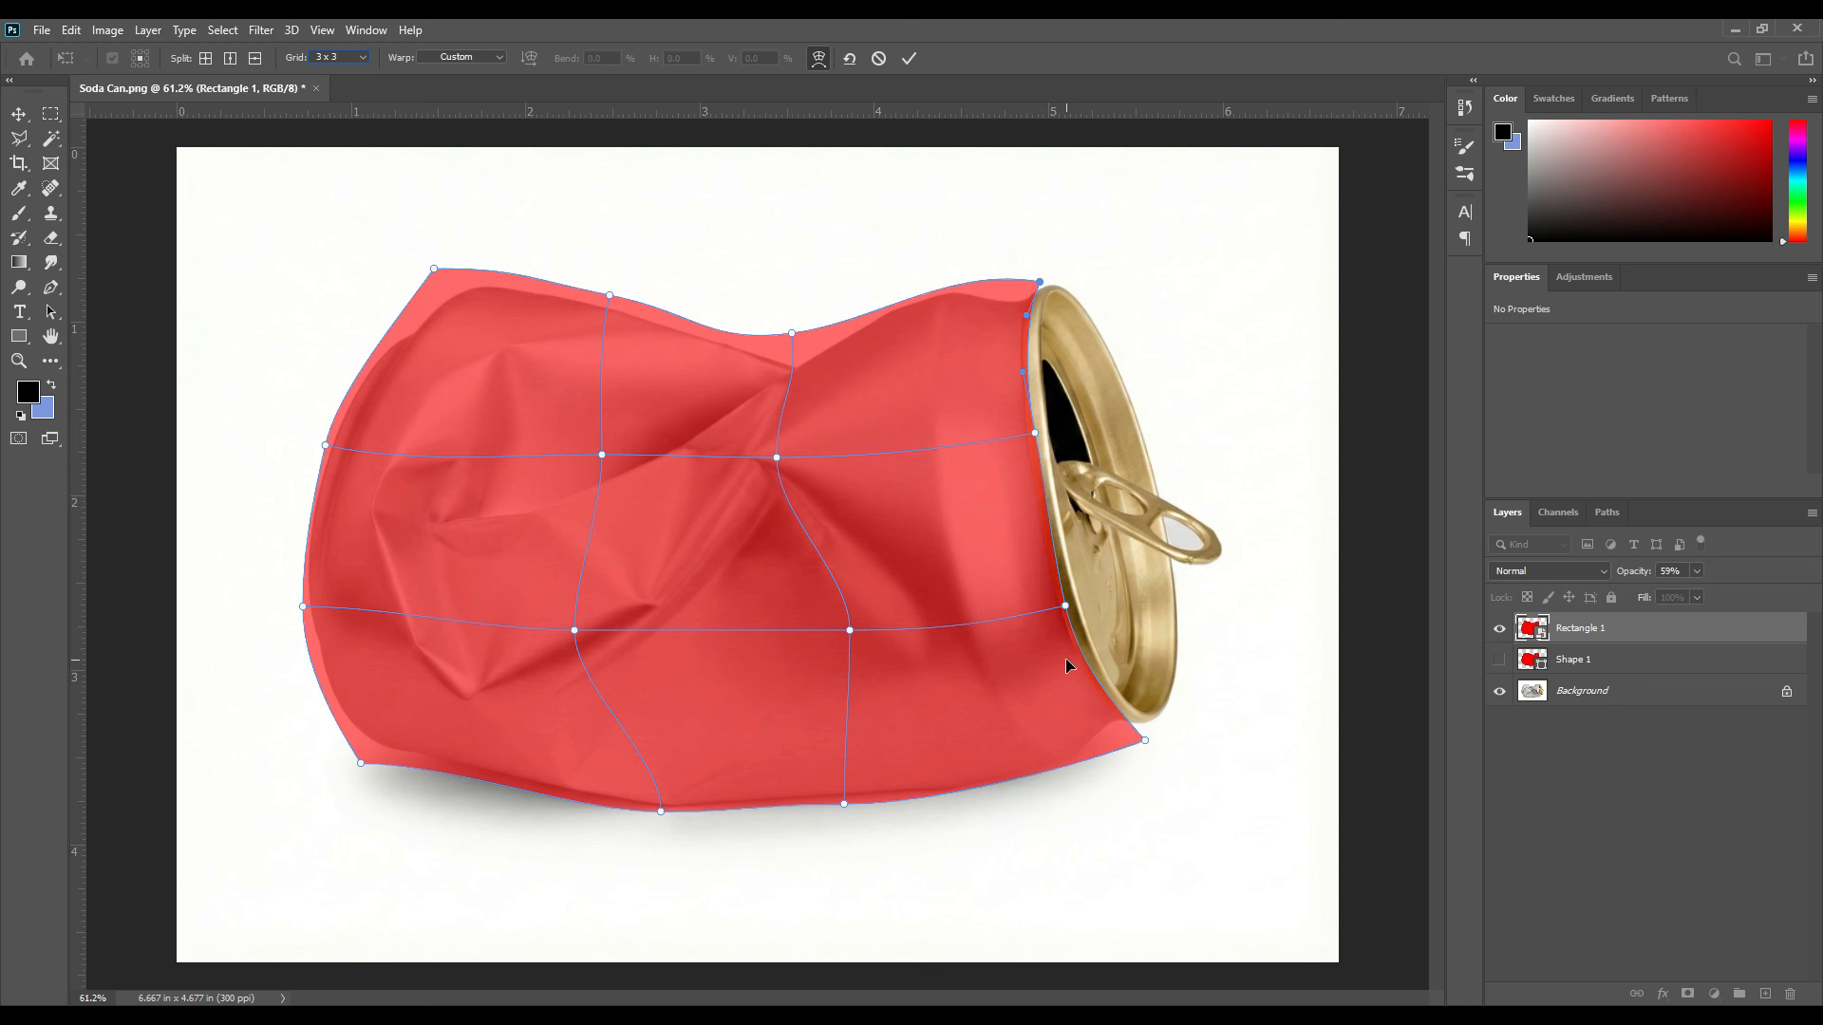
left_click(940, 447)
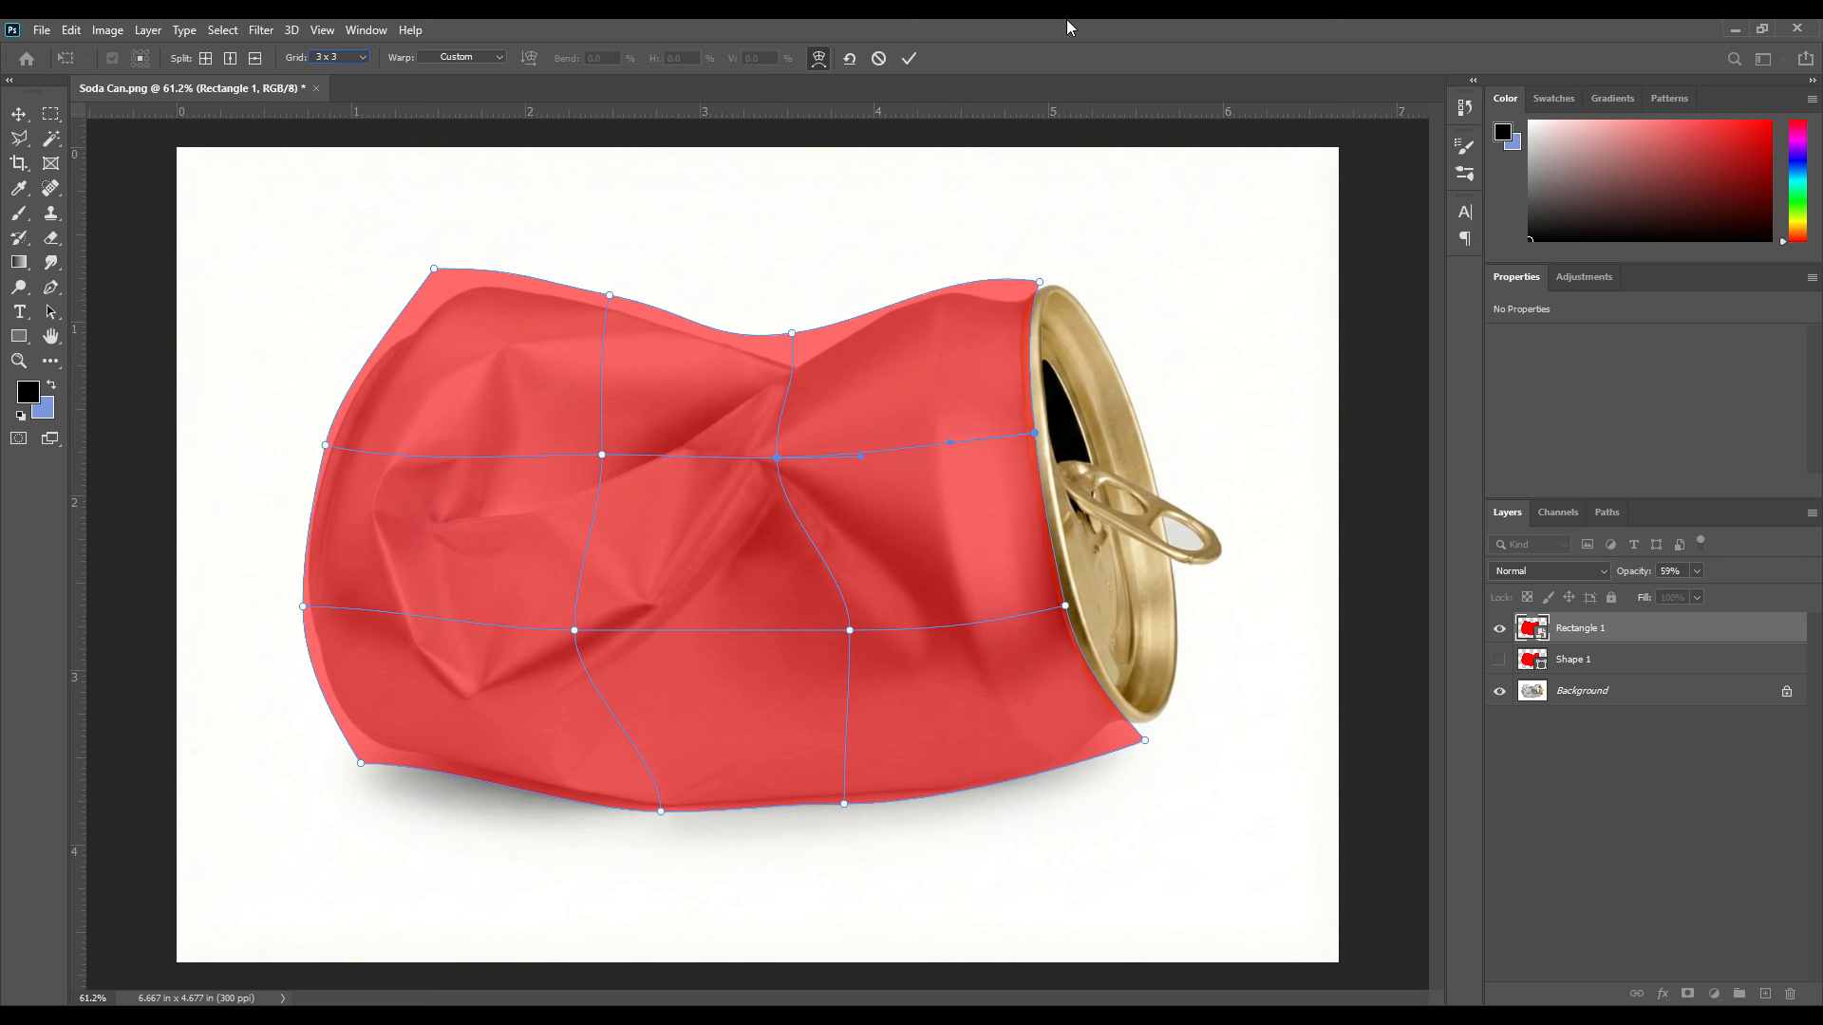
left_click(909, 58)
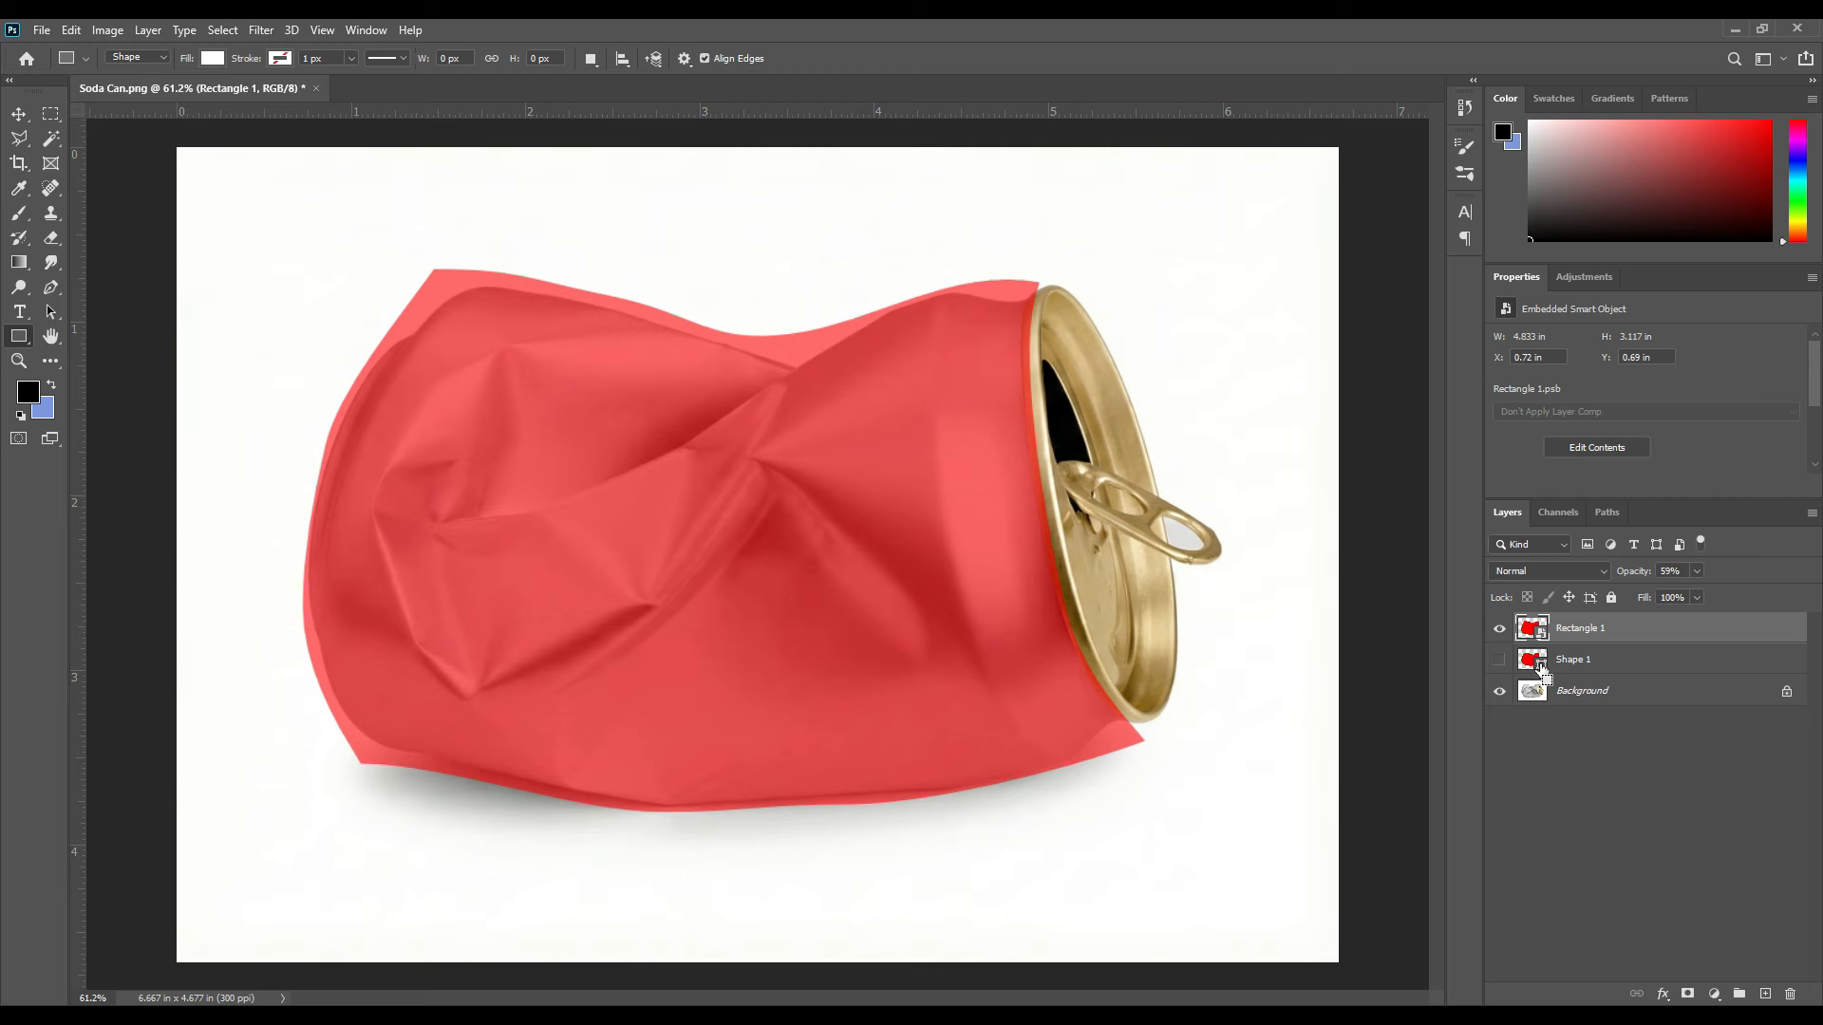
Load the Shape 1 outline as a selection and add it as a layer mask on Rectangle 1
left_click(1541, 672, "ctrl")
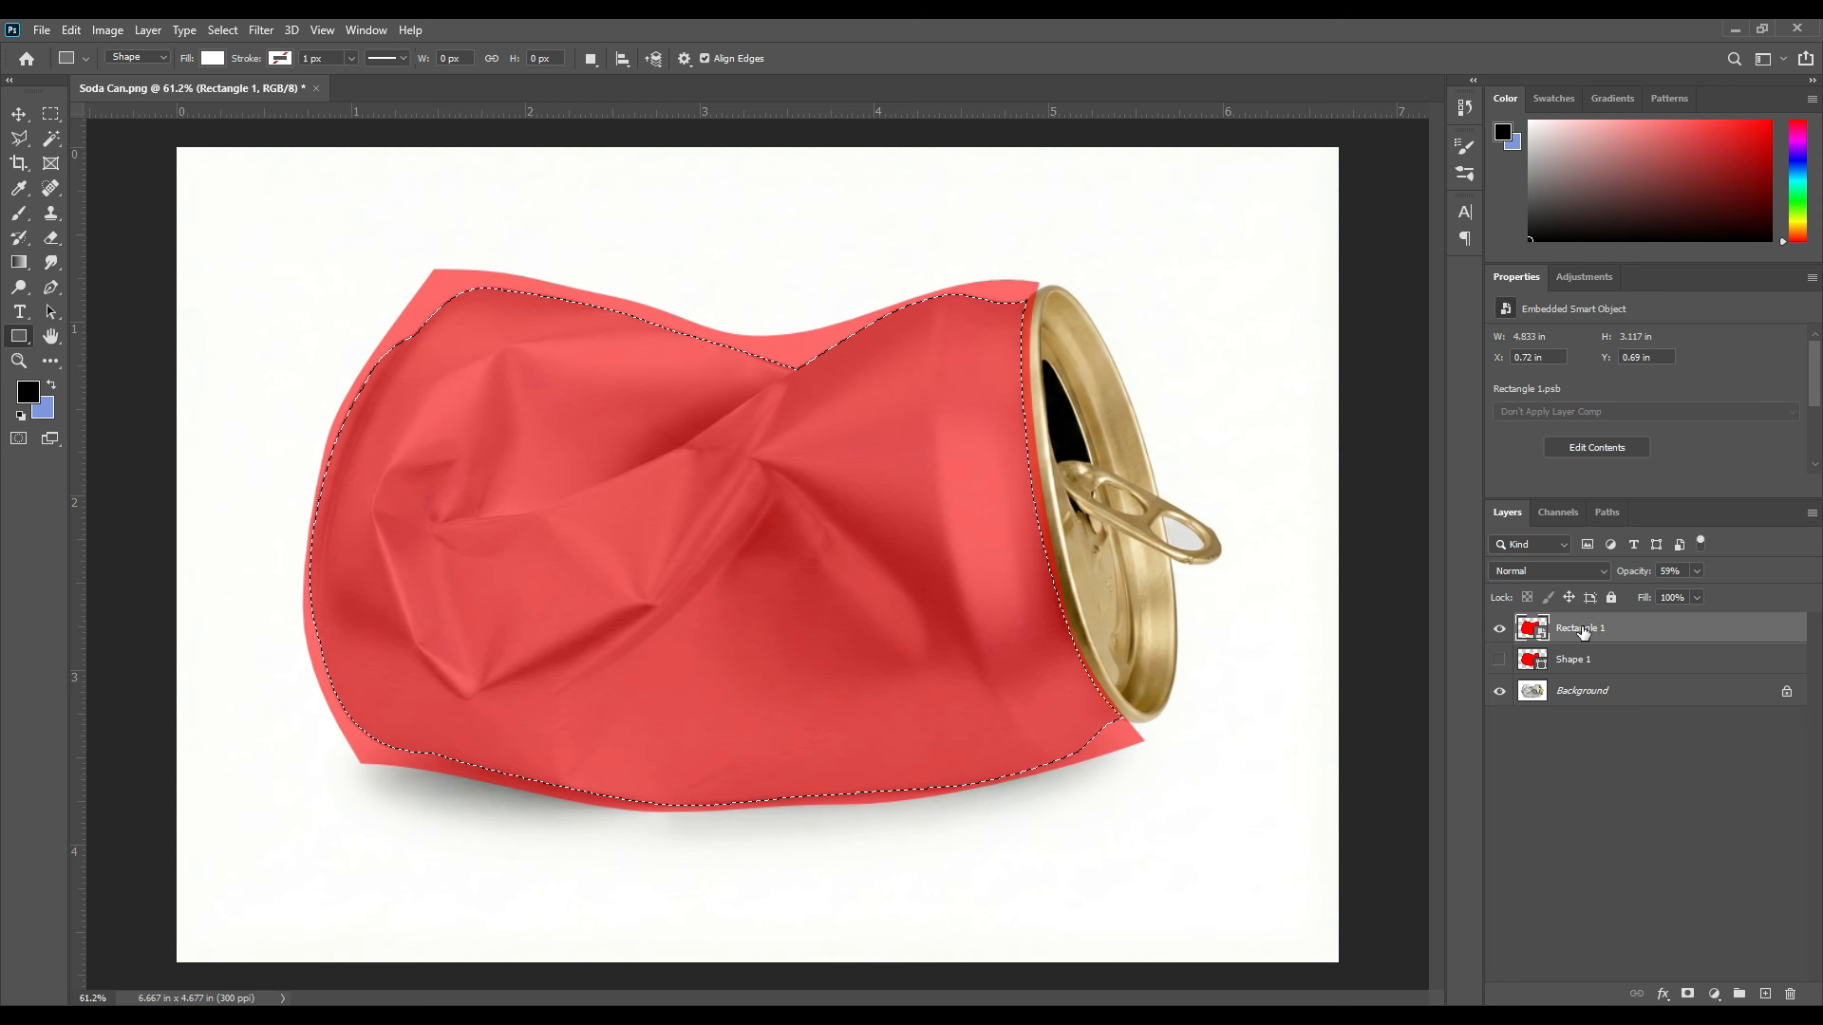
left_click(1663, 994)
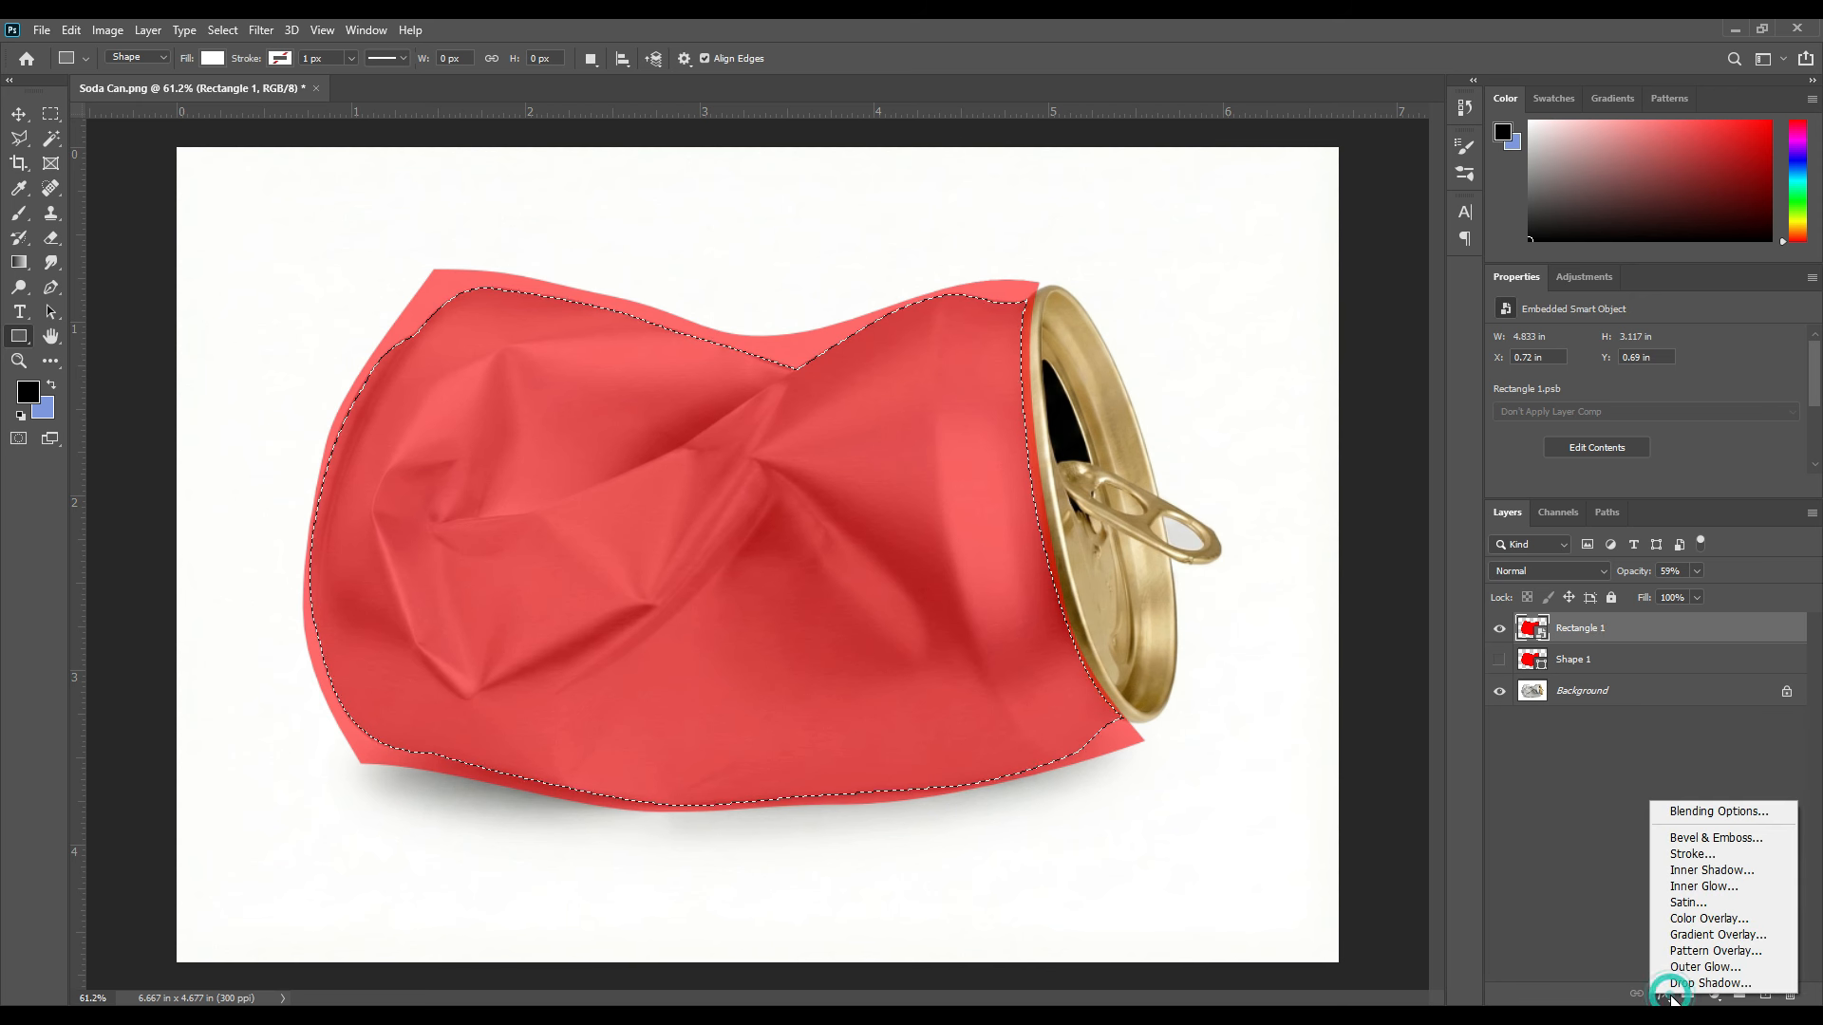
key("Escape")
left_click(1688, 994)
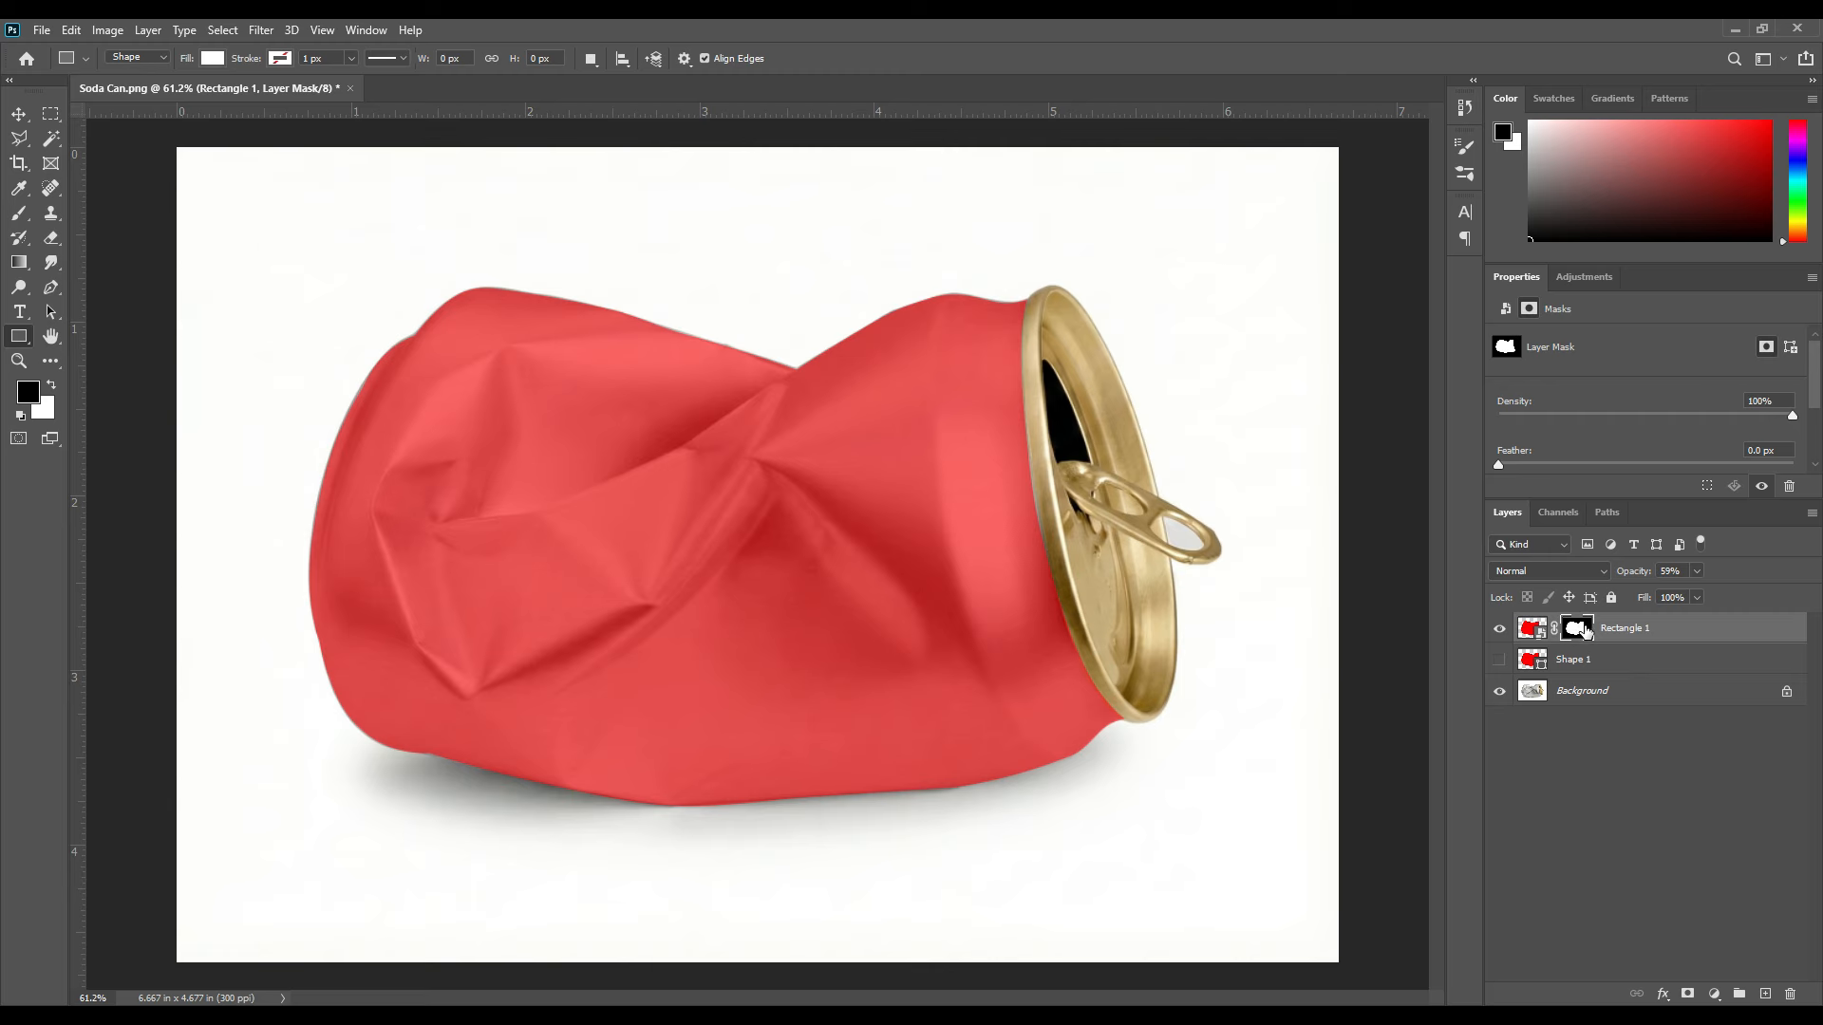
left_click(1591, 822)
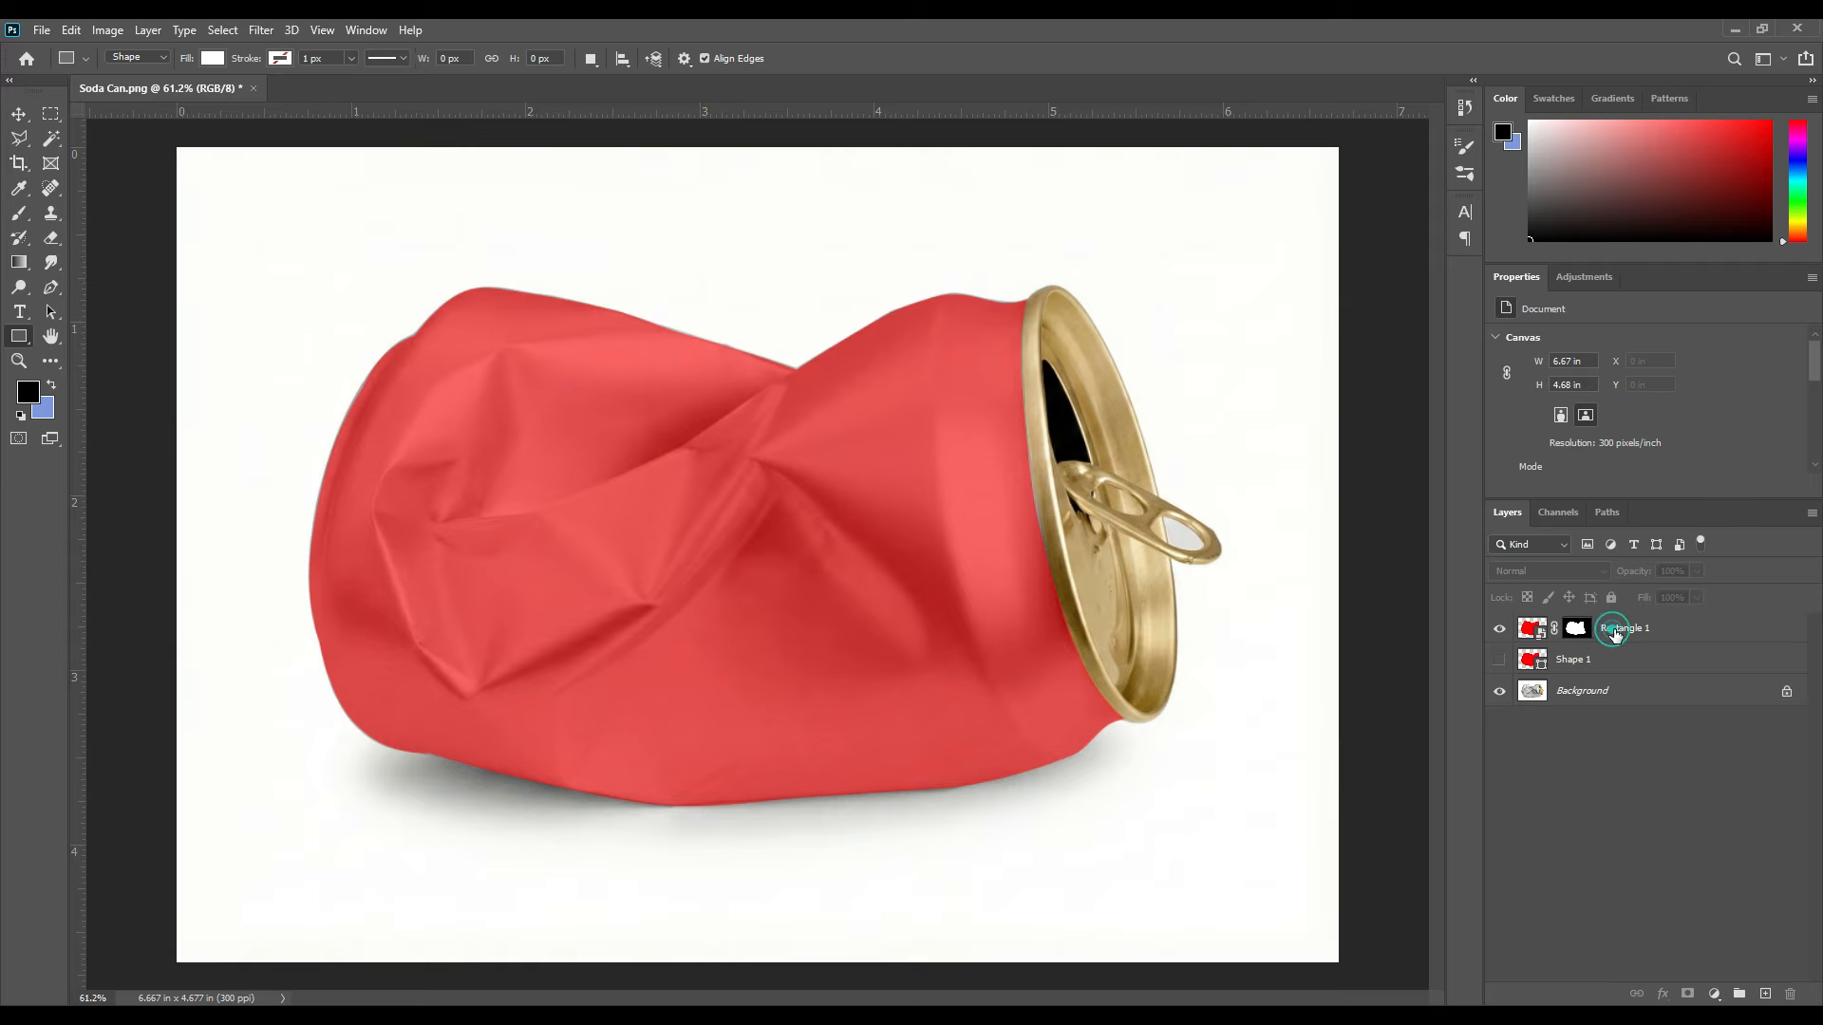
Set the opacity of the Rectangle 1 layer to 100%
left_click(1624, 628)
left_click_drag(1629, 577, 1696, 578)
left_click(1635, 578)
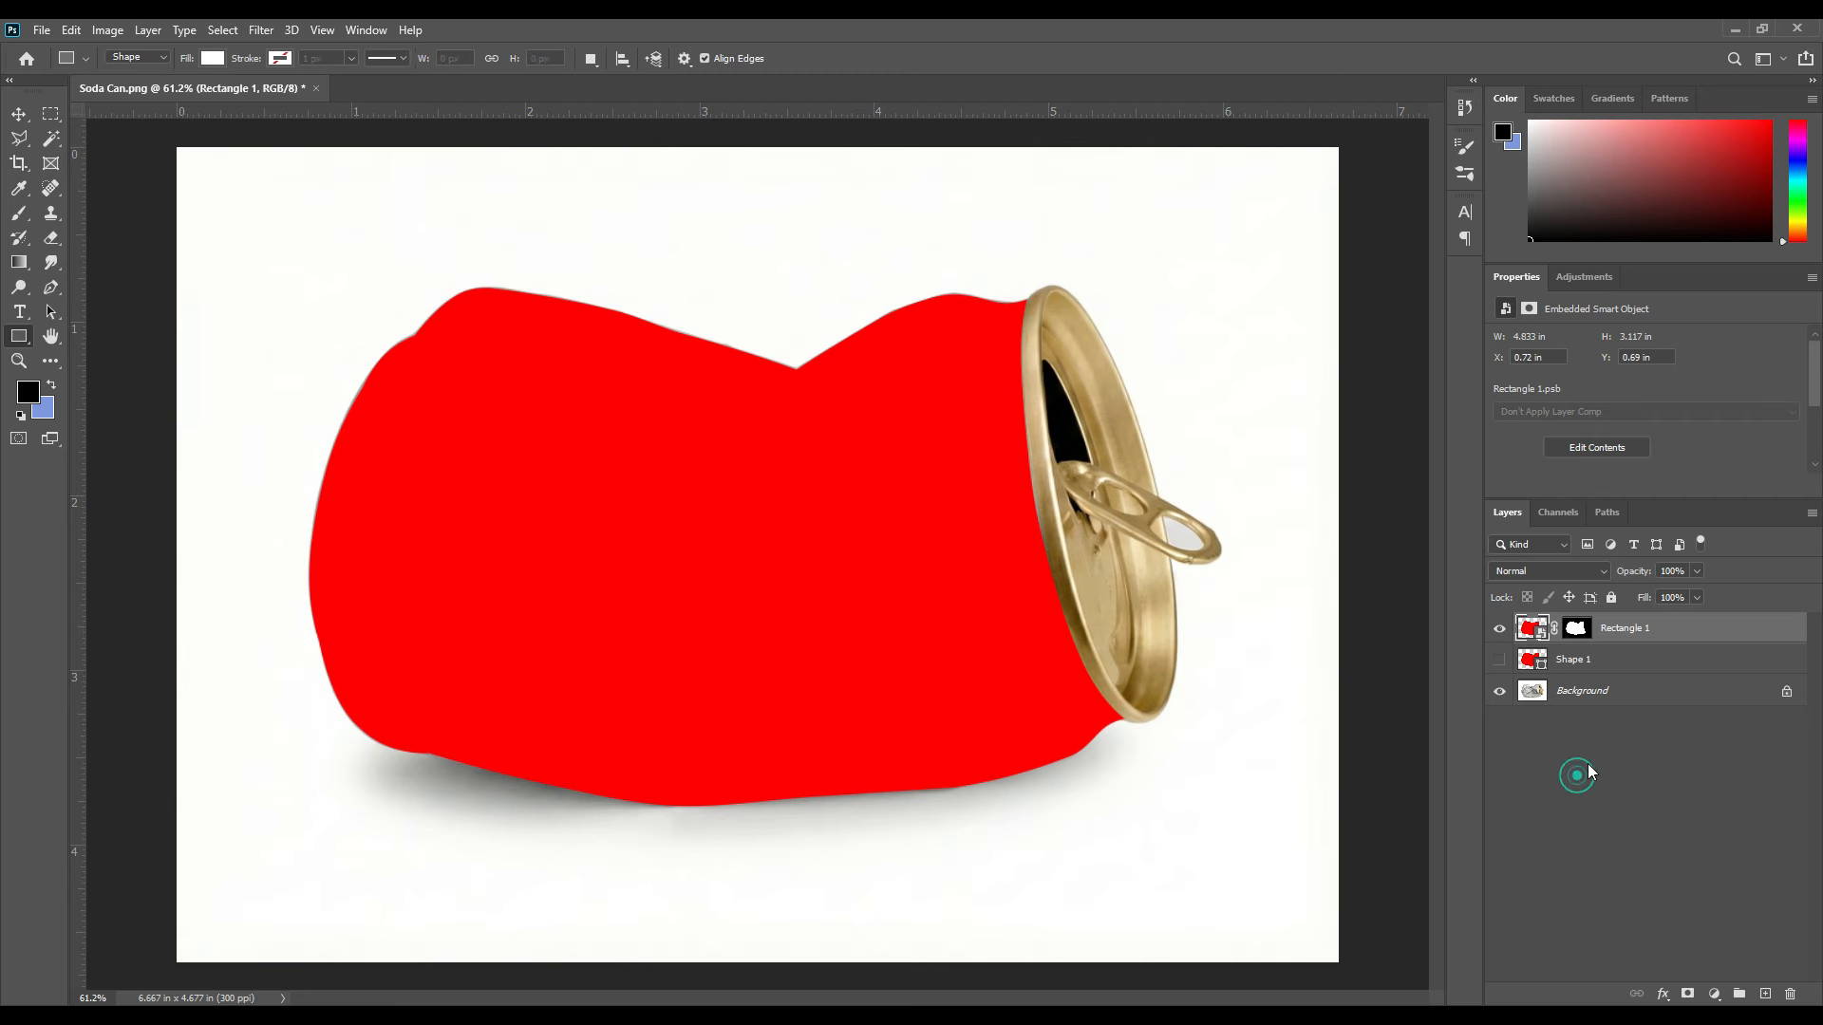
left_click(1591, 775)
Open the contents of the Rectangle 1 smart object and place the 1435138_686 image in it
double_click(1538, 631)
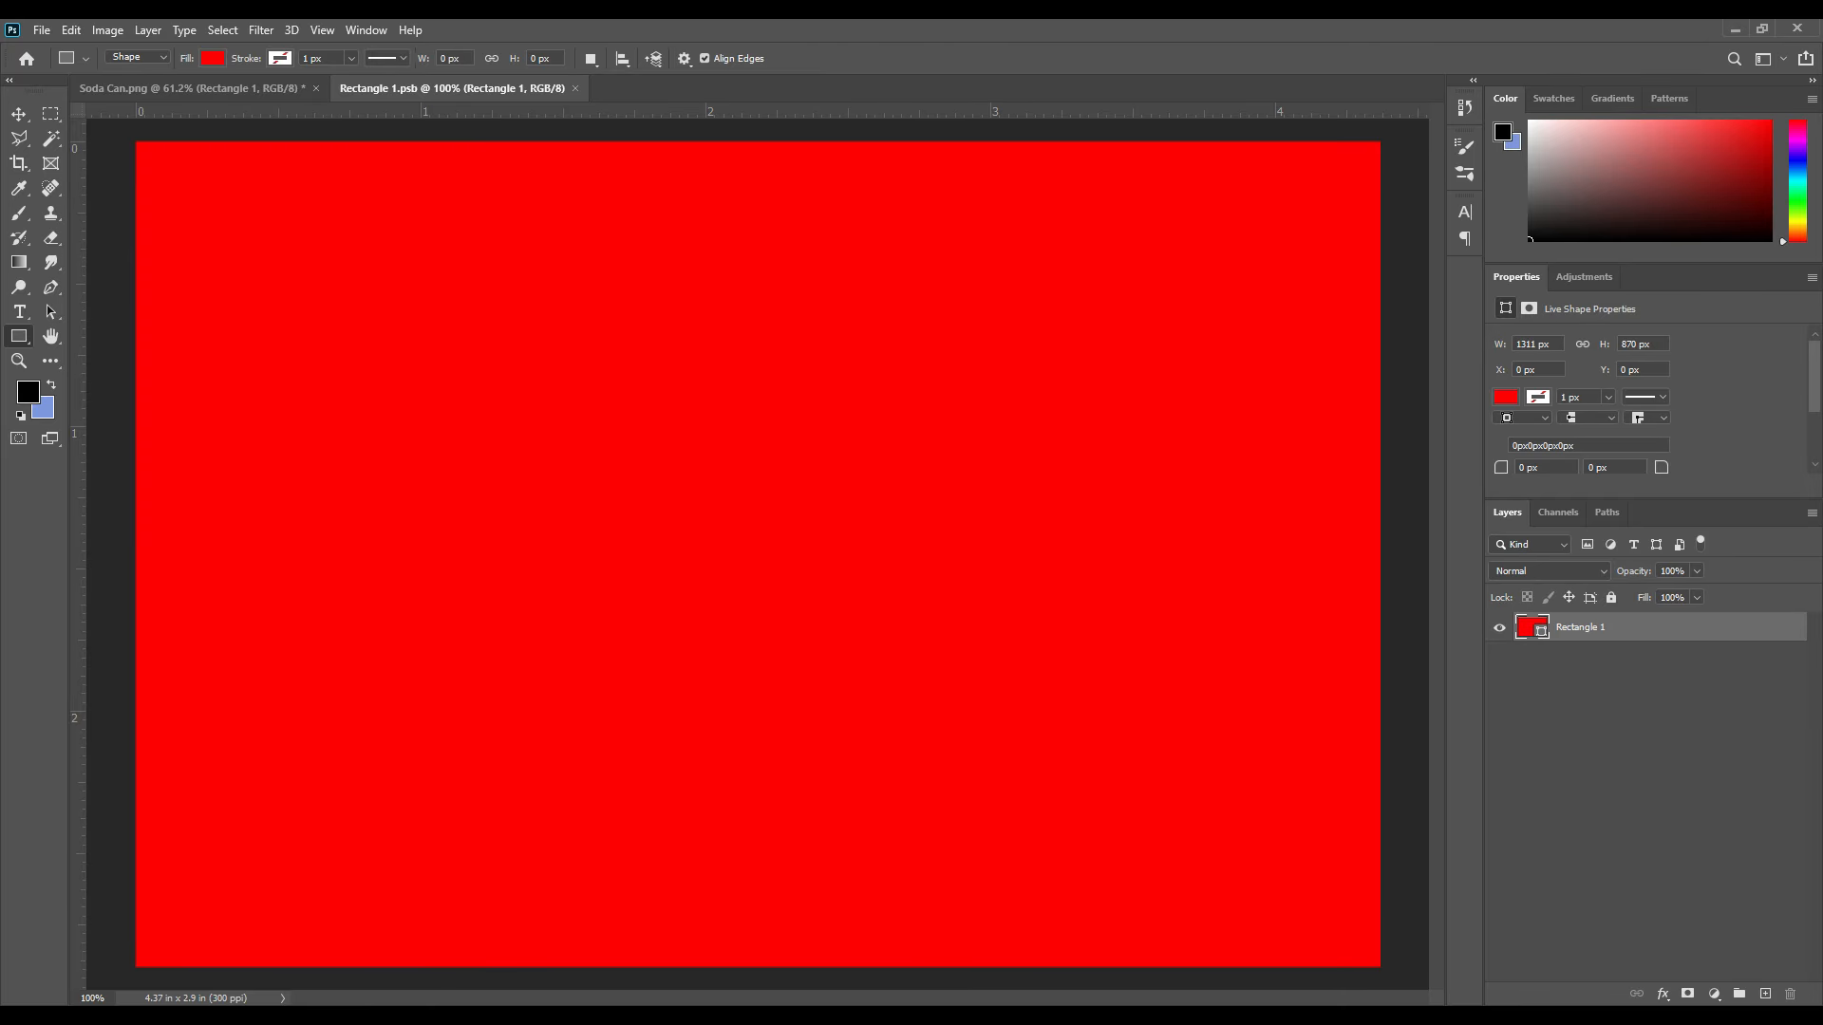
mouse_move(435, 1020)
left_click(497, 989)
left_click(1049, 342)
left_click_drag(1049, 341, 598, 610)
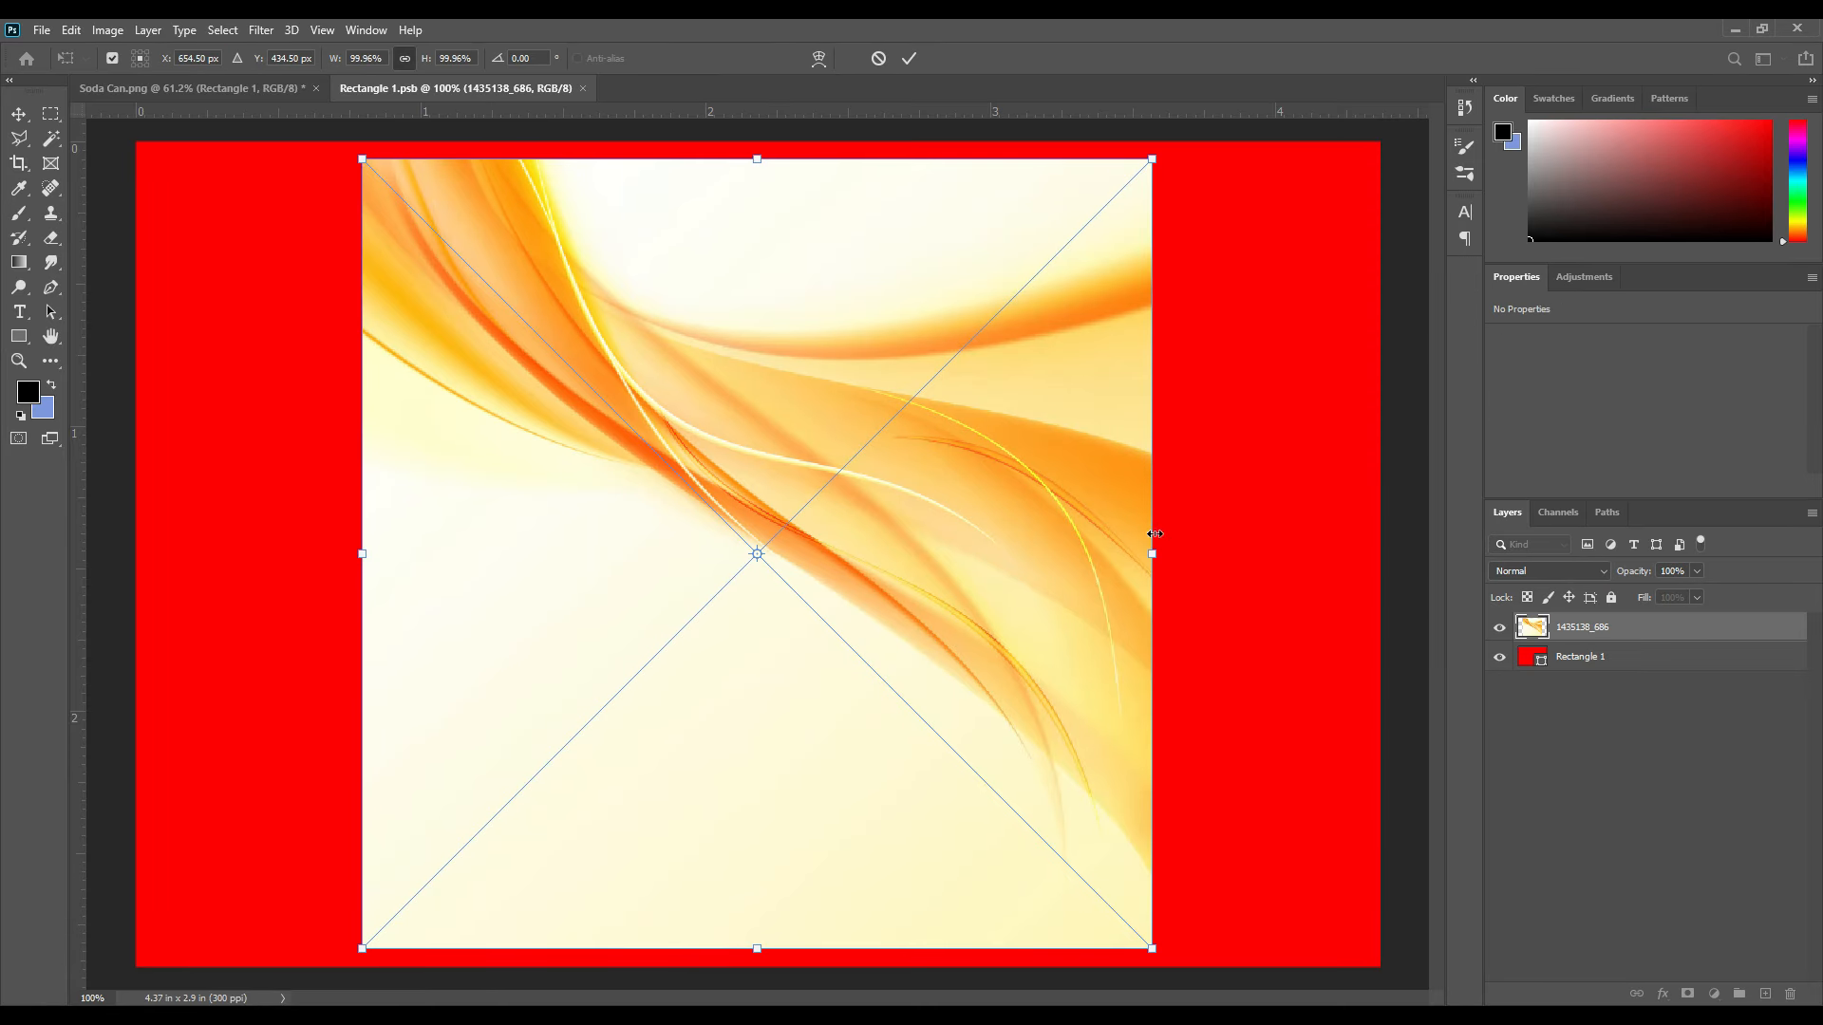
Scale the placed wave image to 26.22% to span the full canvas width, shift it down, and commit it
left_click_drag(1160, 549, 1379, 553)
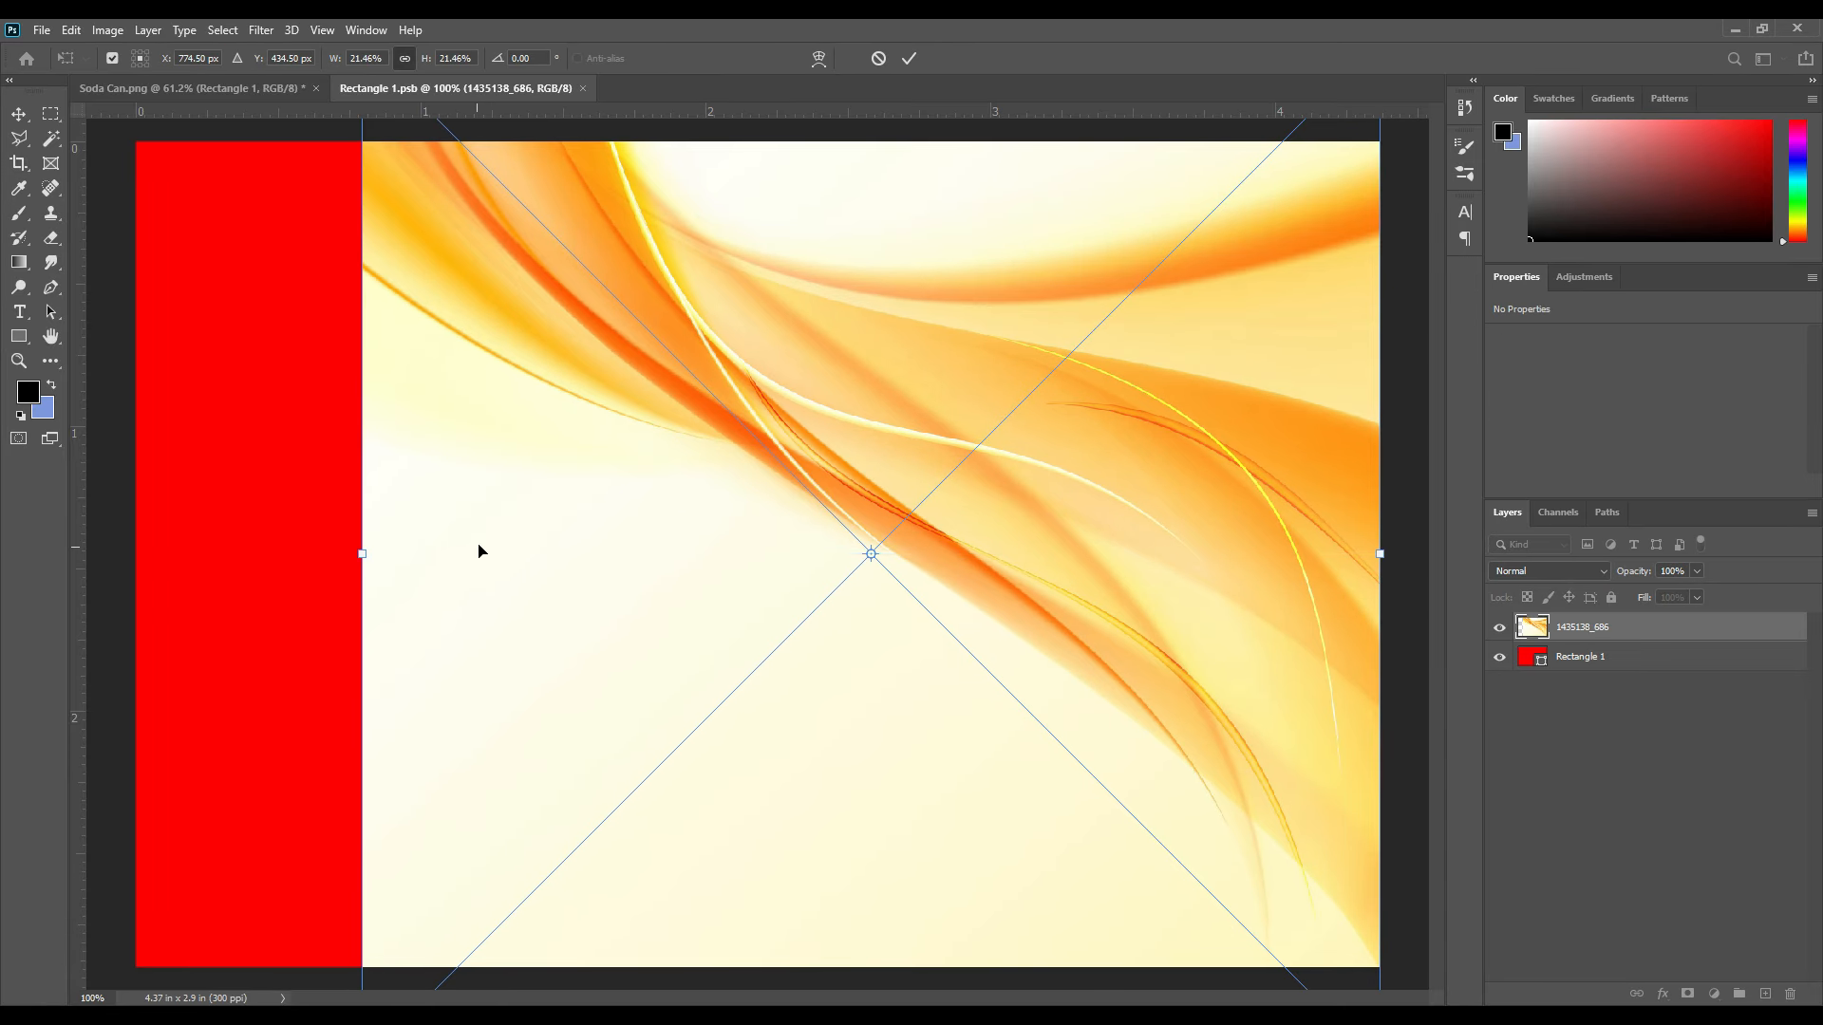
left_click_drag(358, 555, 136, 555)
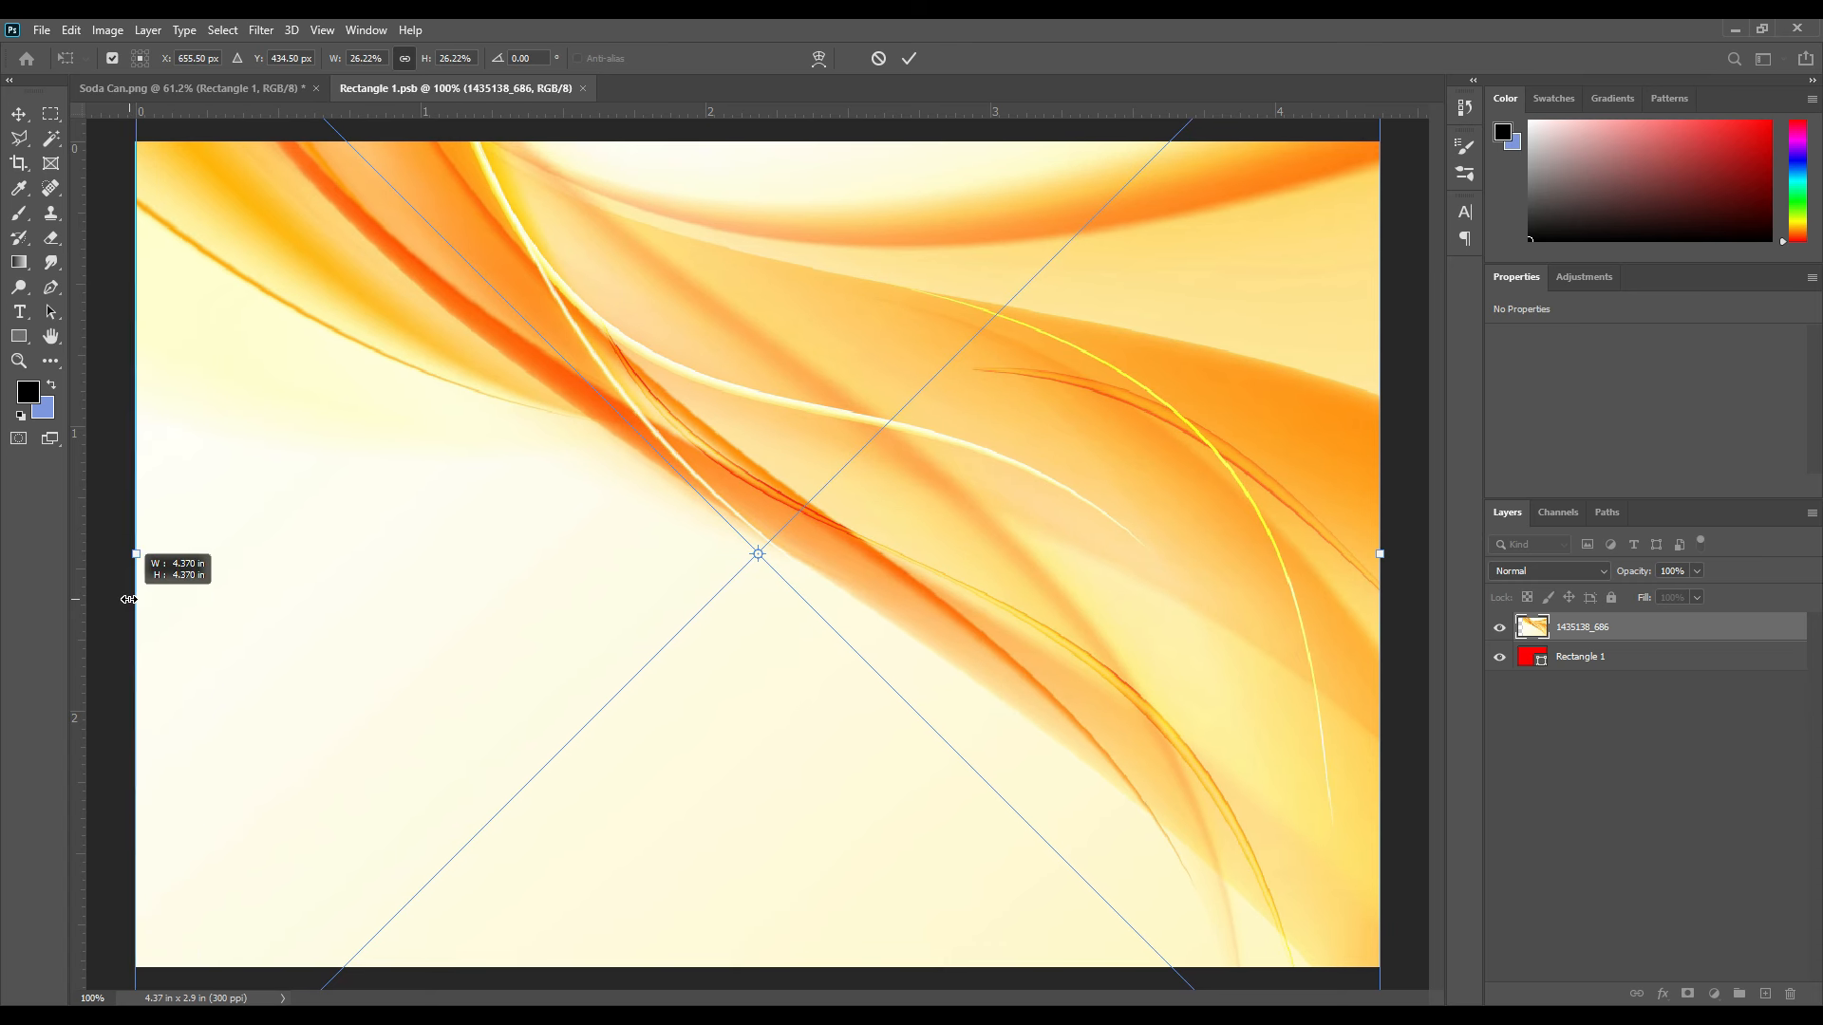
left_click(545, 584)
left_click_drag(546, 634, 550, 681)
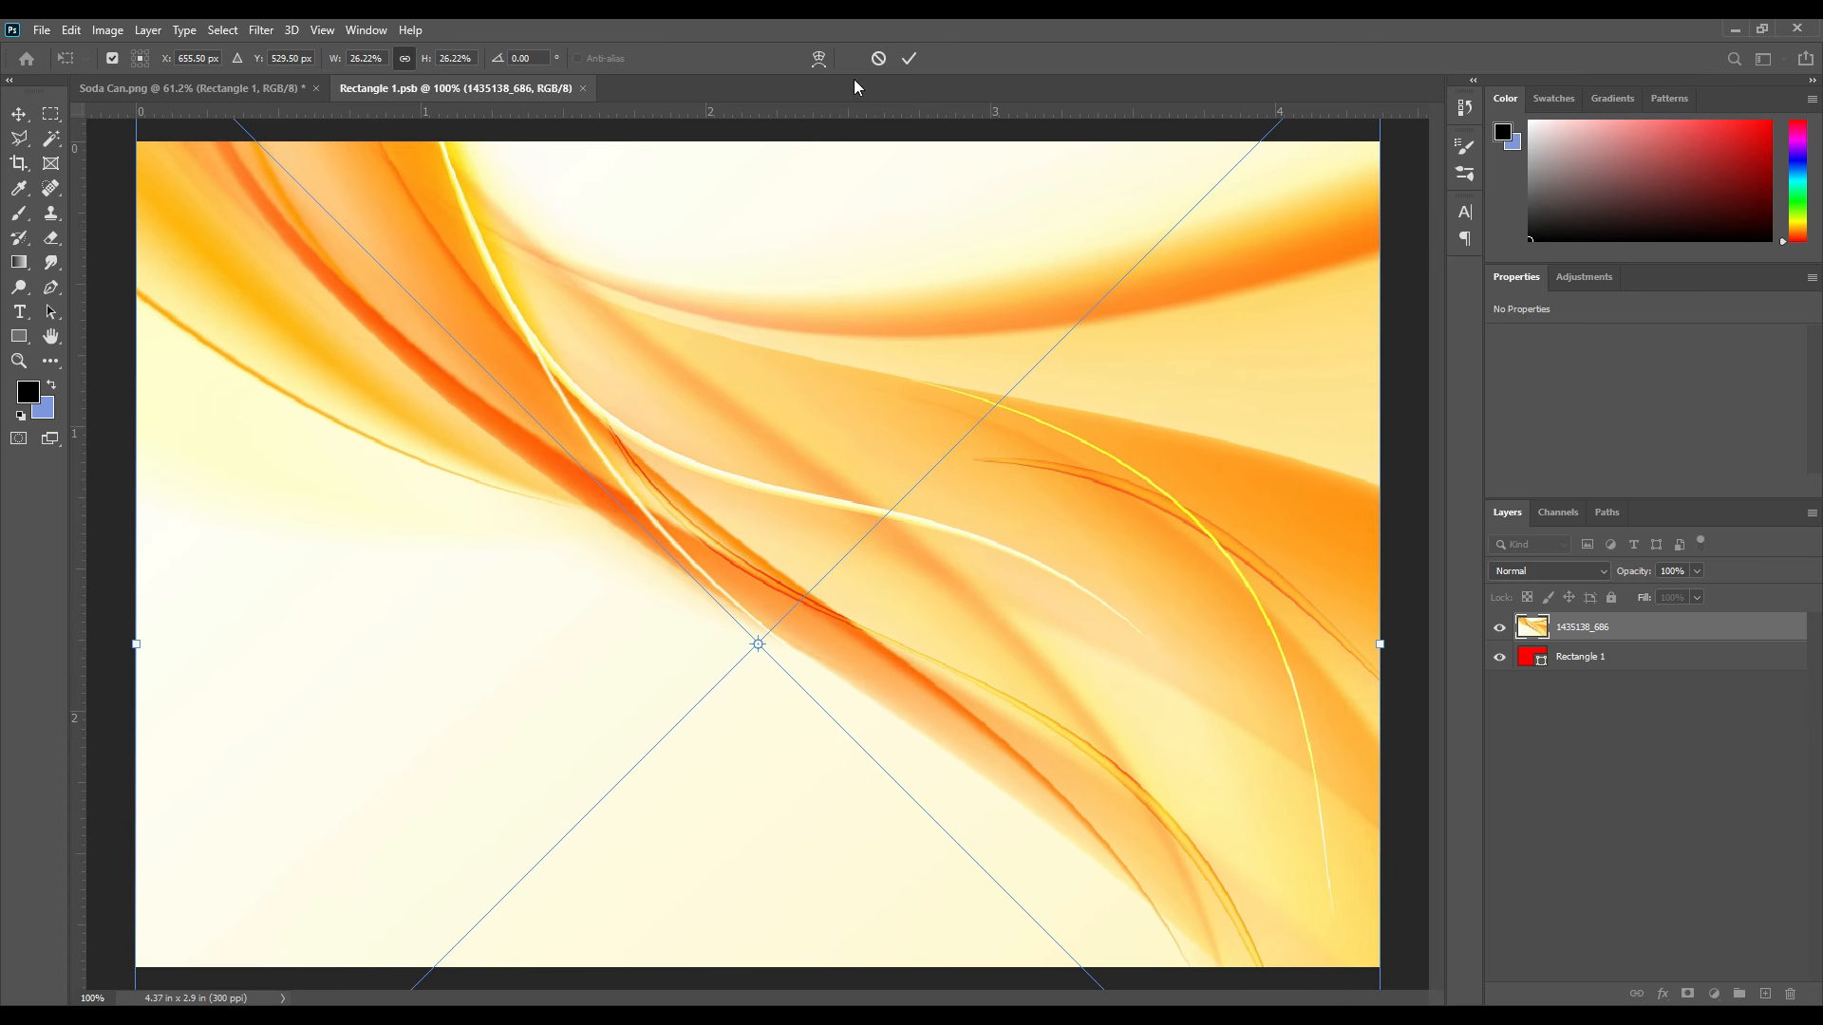
left_click(909, 60)
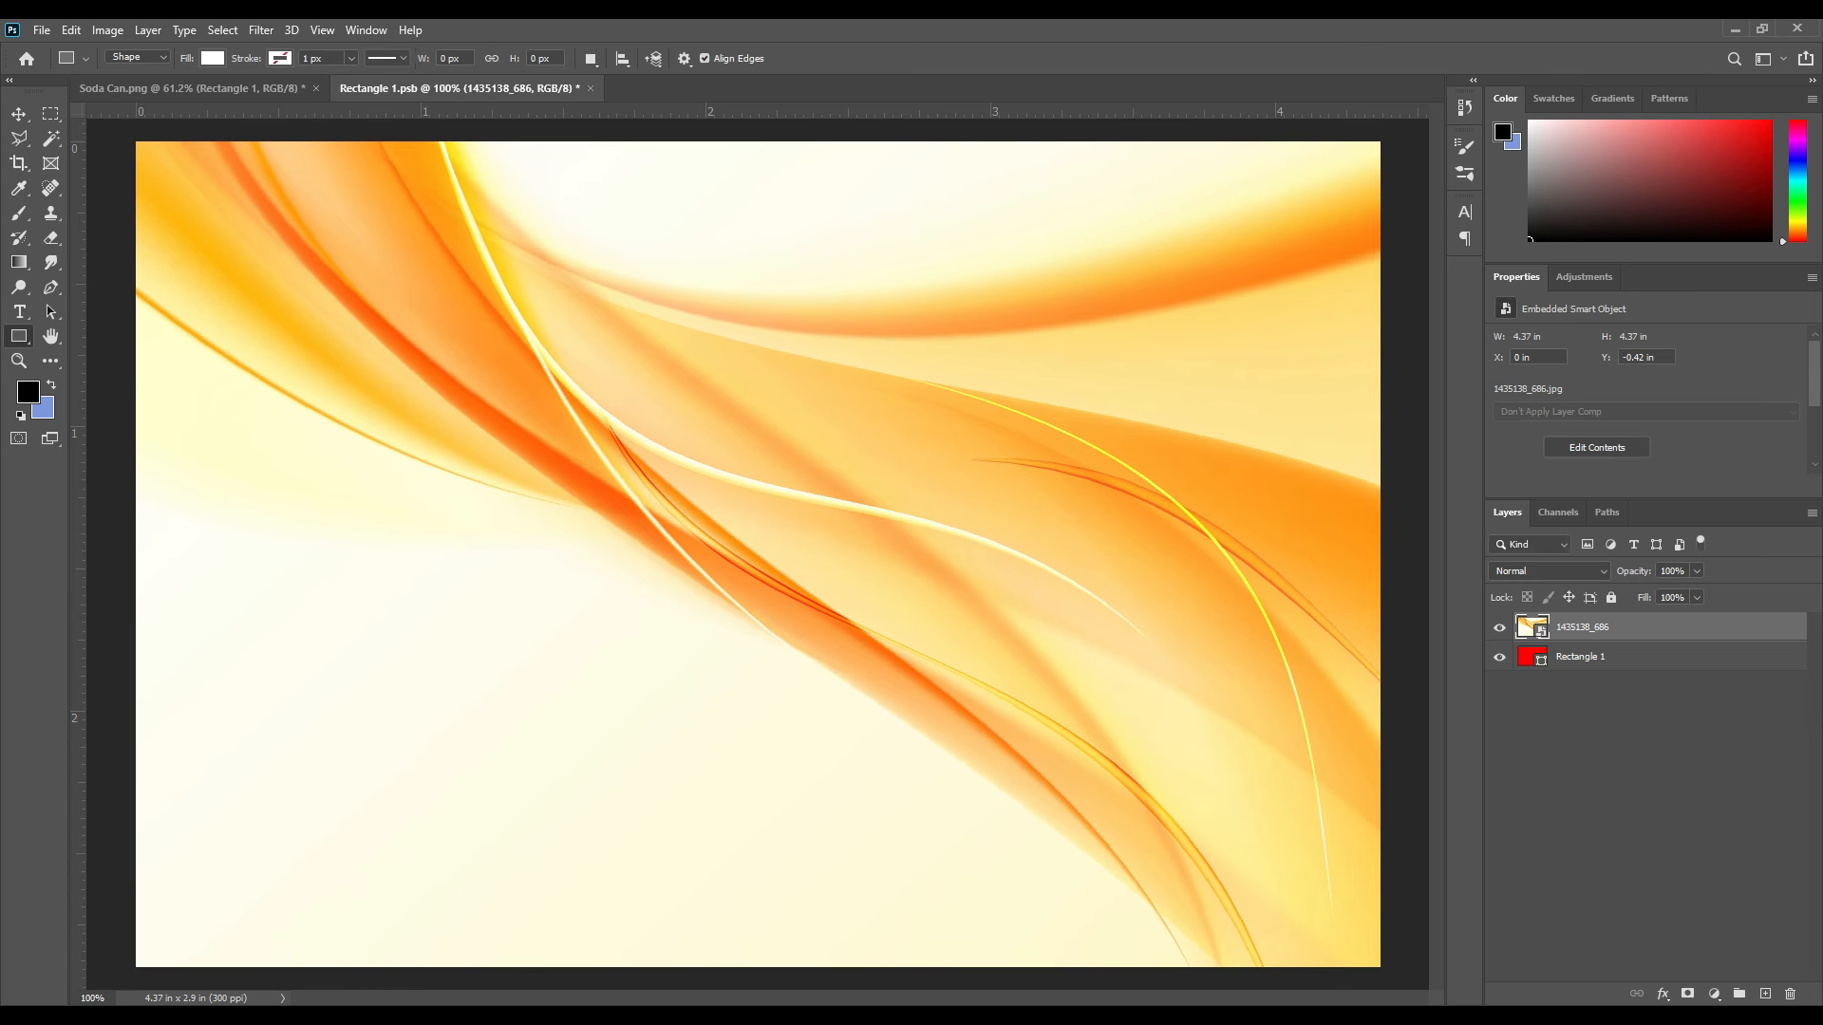
Place the fruits vegetables juice splashes-04 image at the centre of the canvas and commit it
mouse_move(436, 1021)
left_click(518, 954)
left_click(1172, 353)
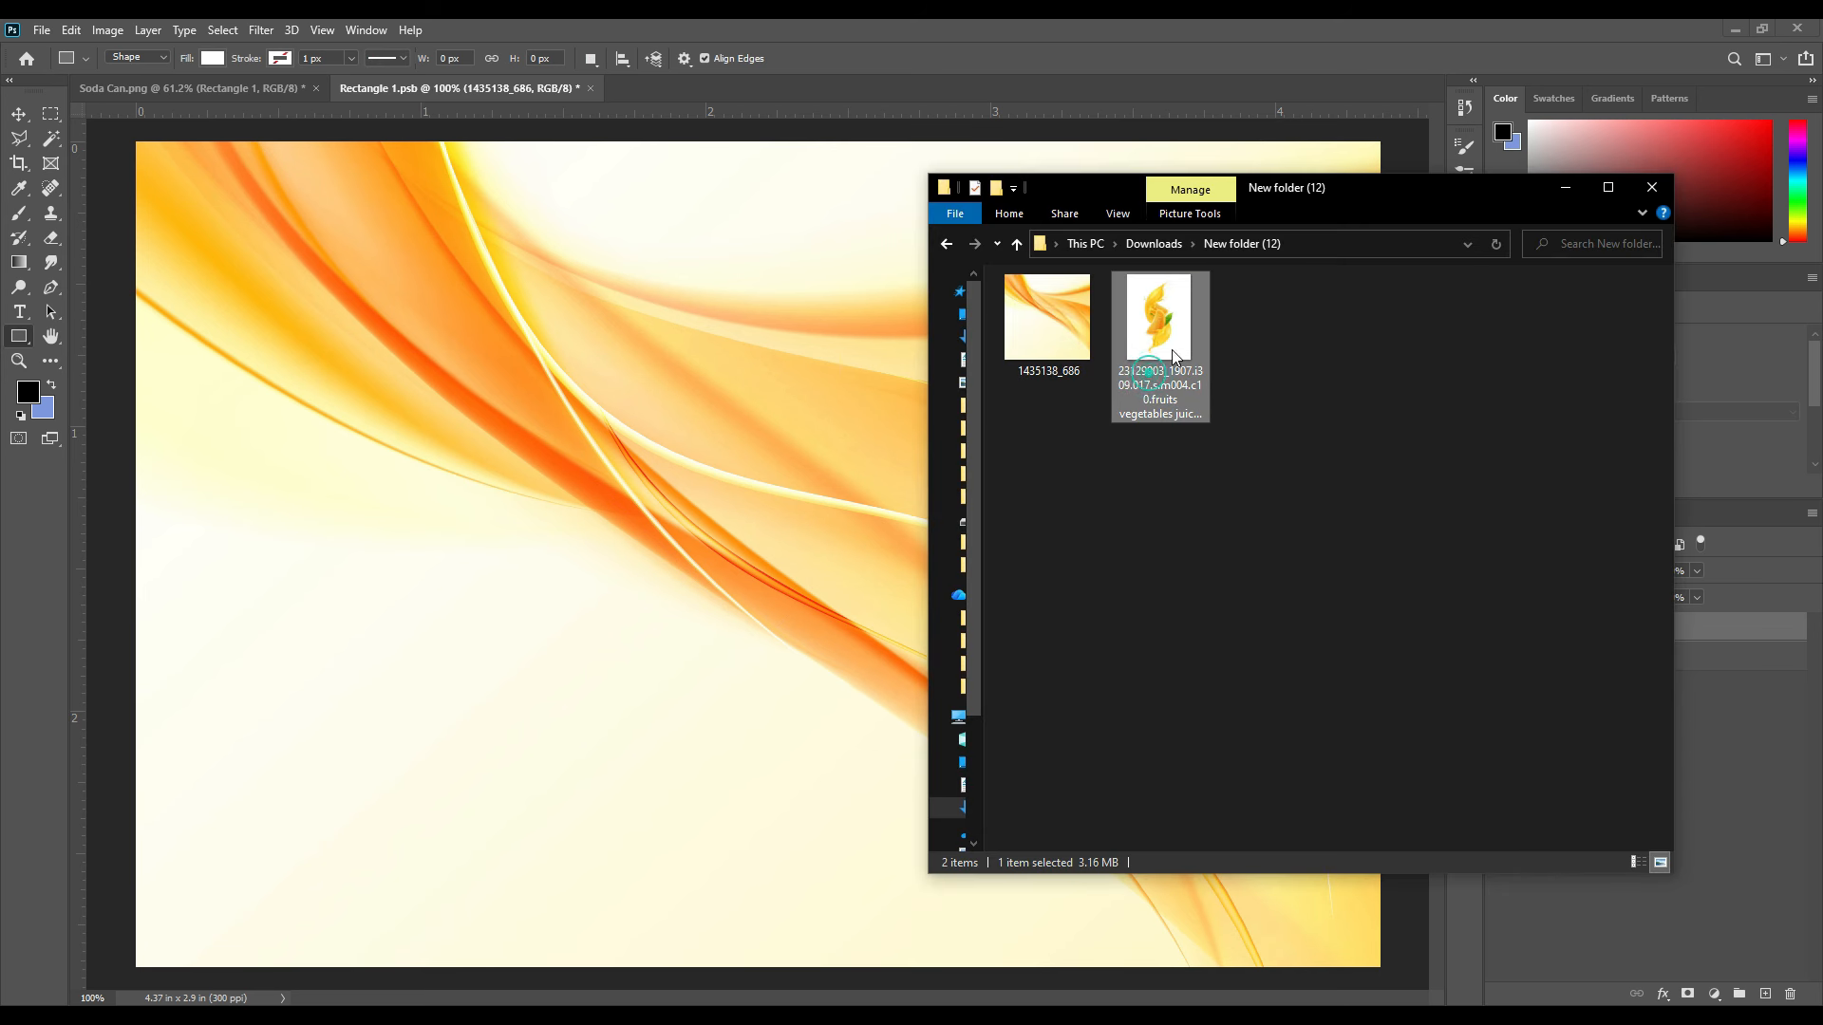
left_click_drag(1173, 349, 630, 618)
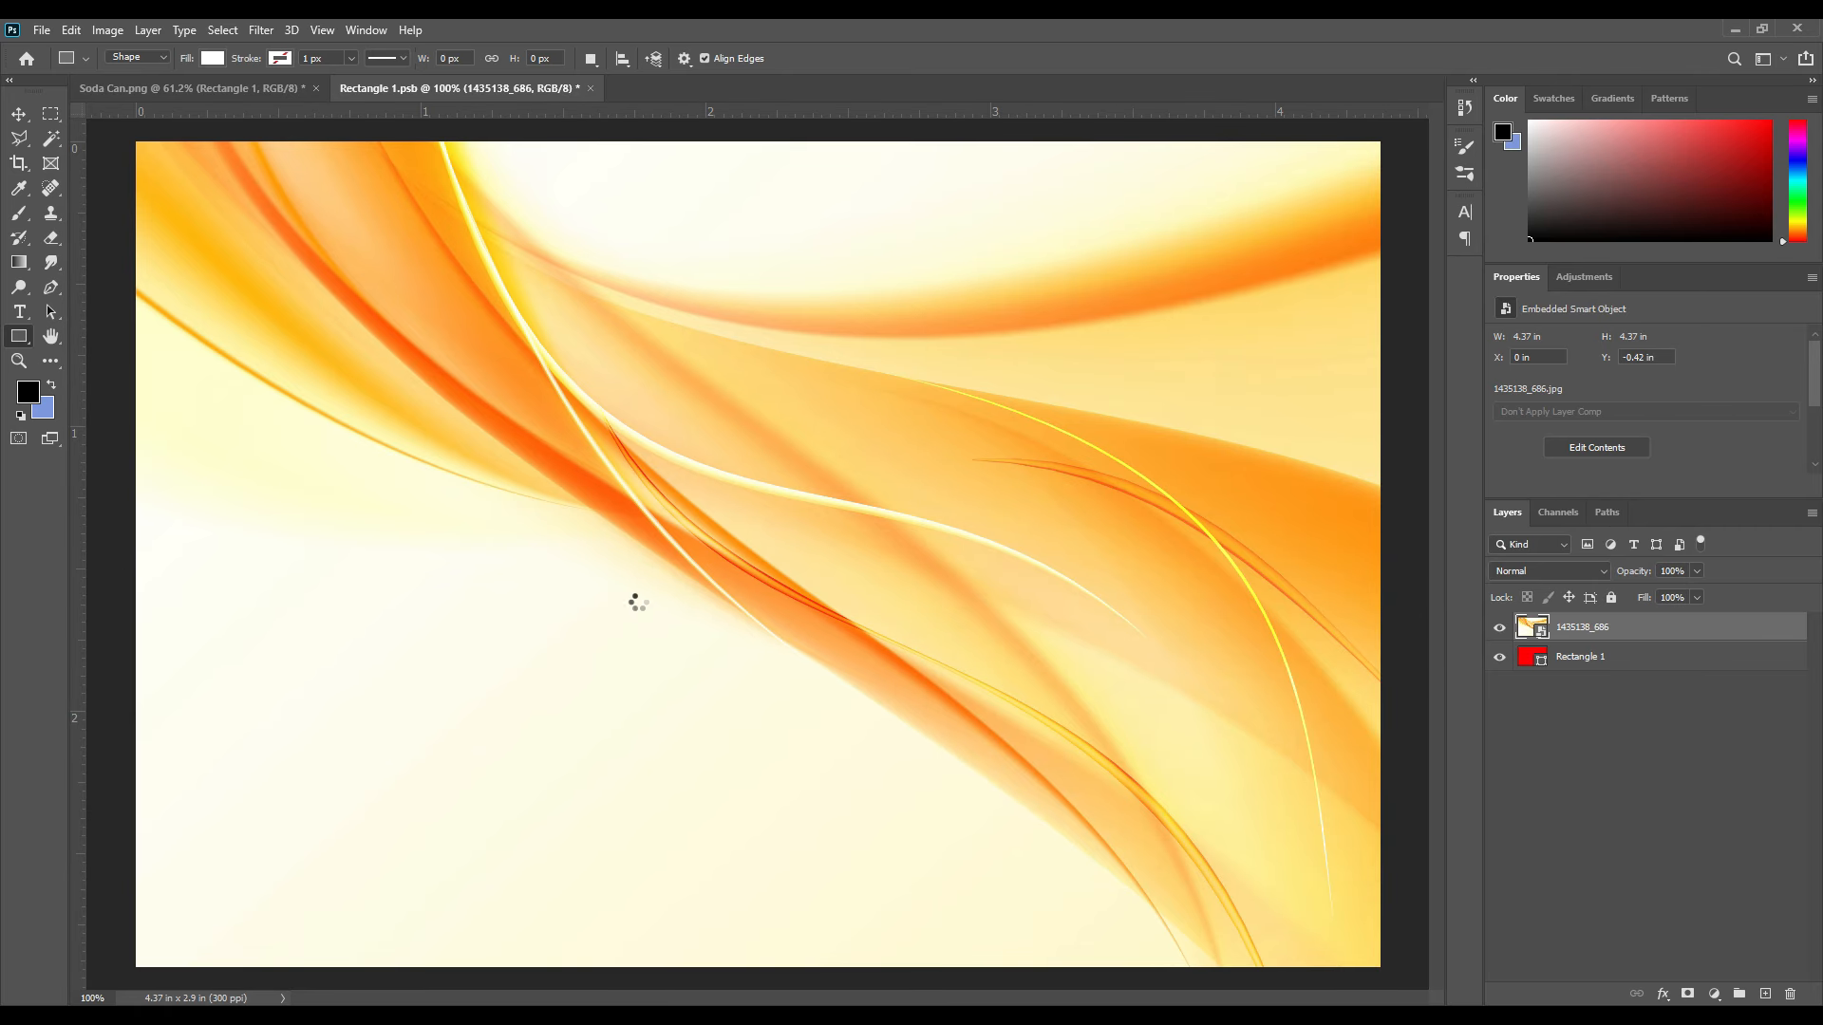
left_click(910, 63)
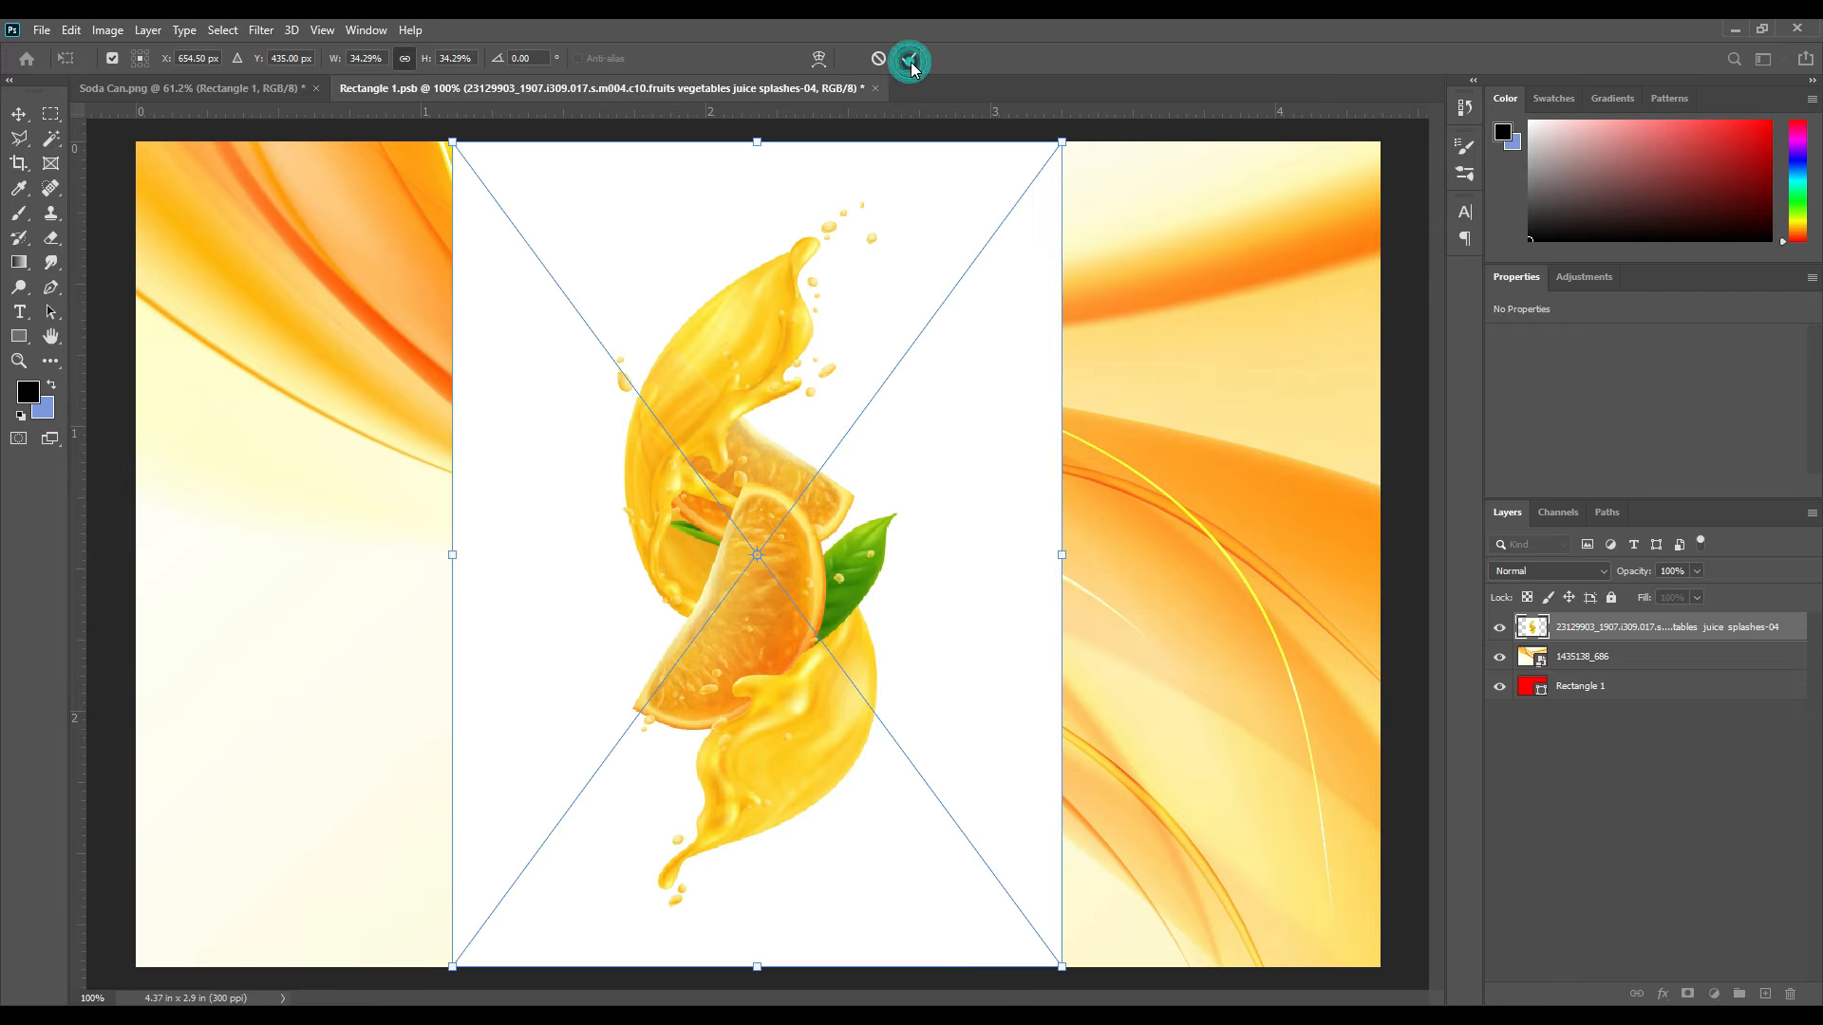
Rasterize the juice splash layer, delete its white background with the Magic Wand, and deselect
right_click(1590, 636)
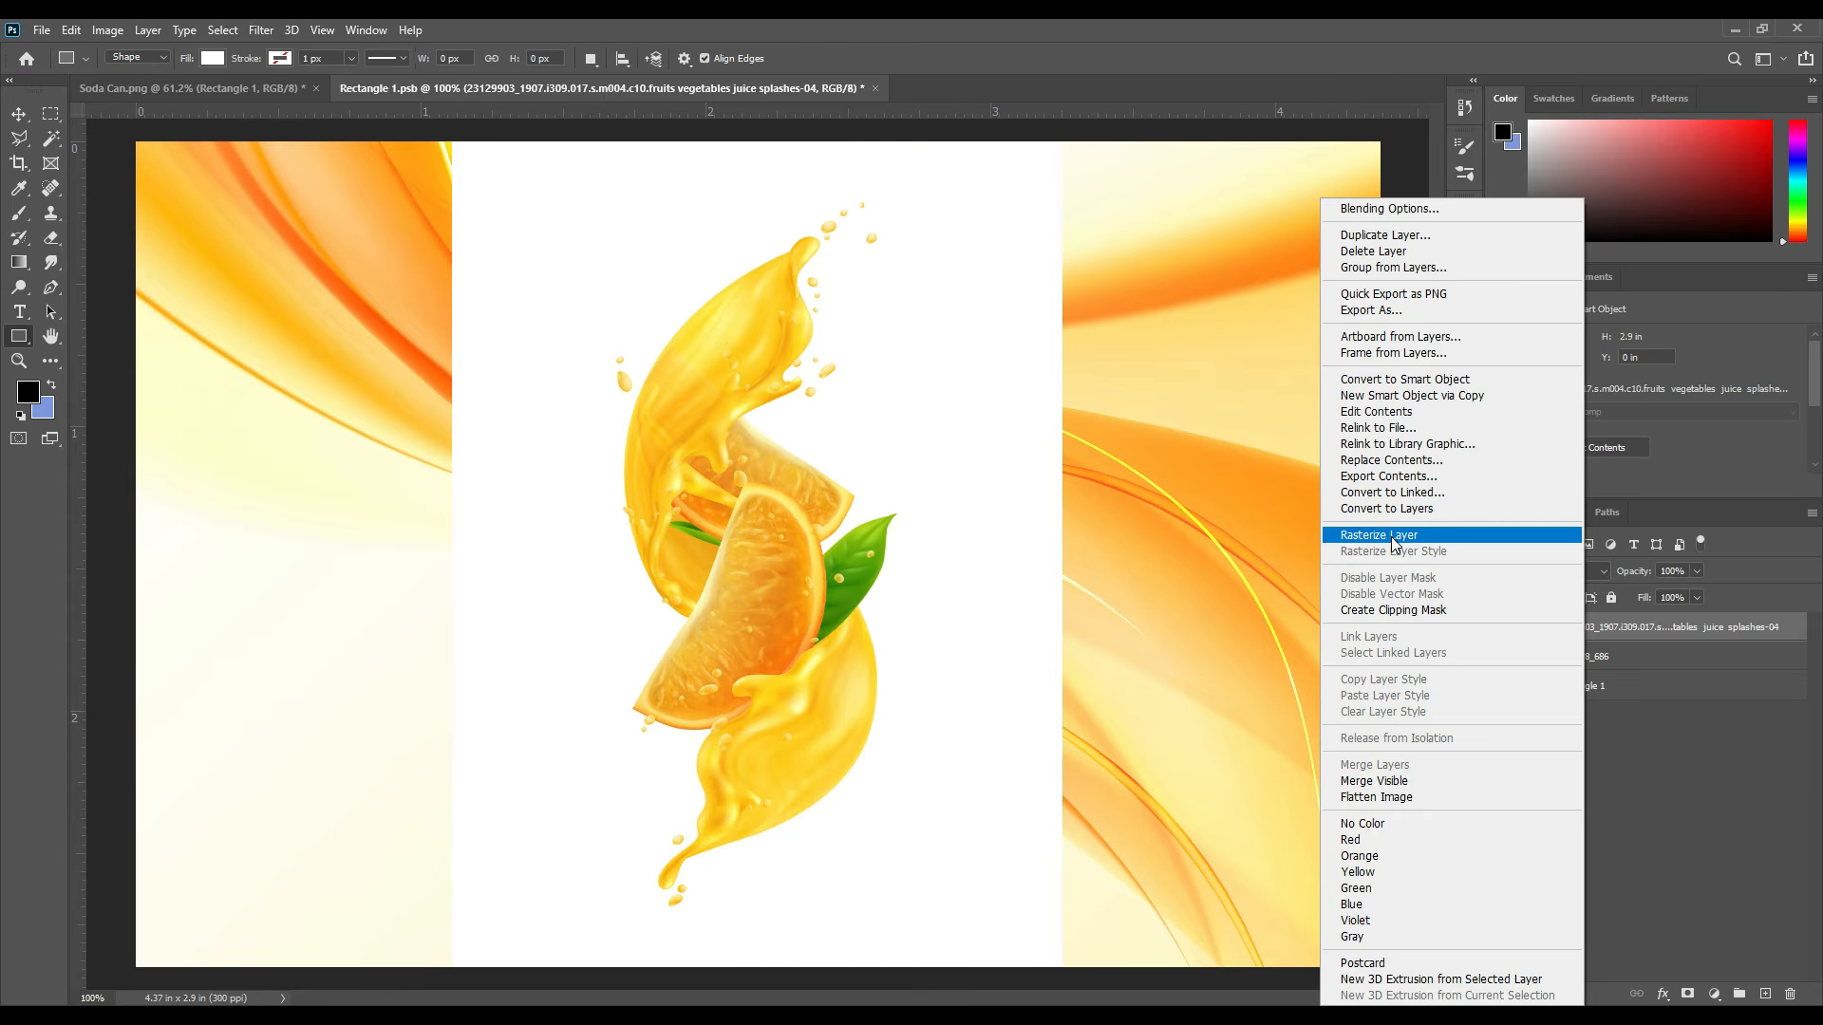
left_click(1392, 539)
left_click(47, 140)
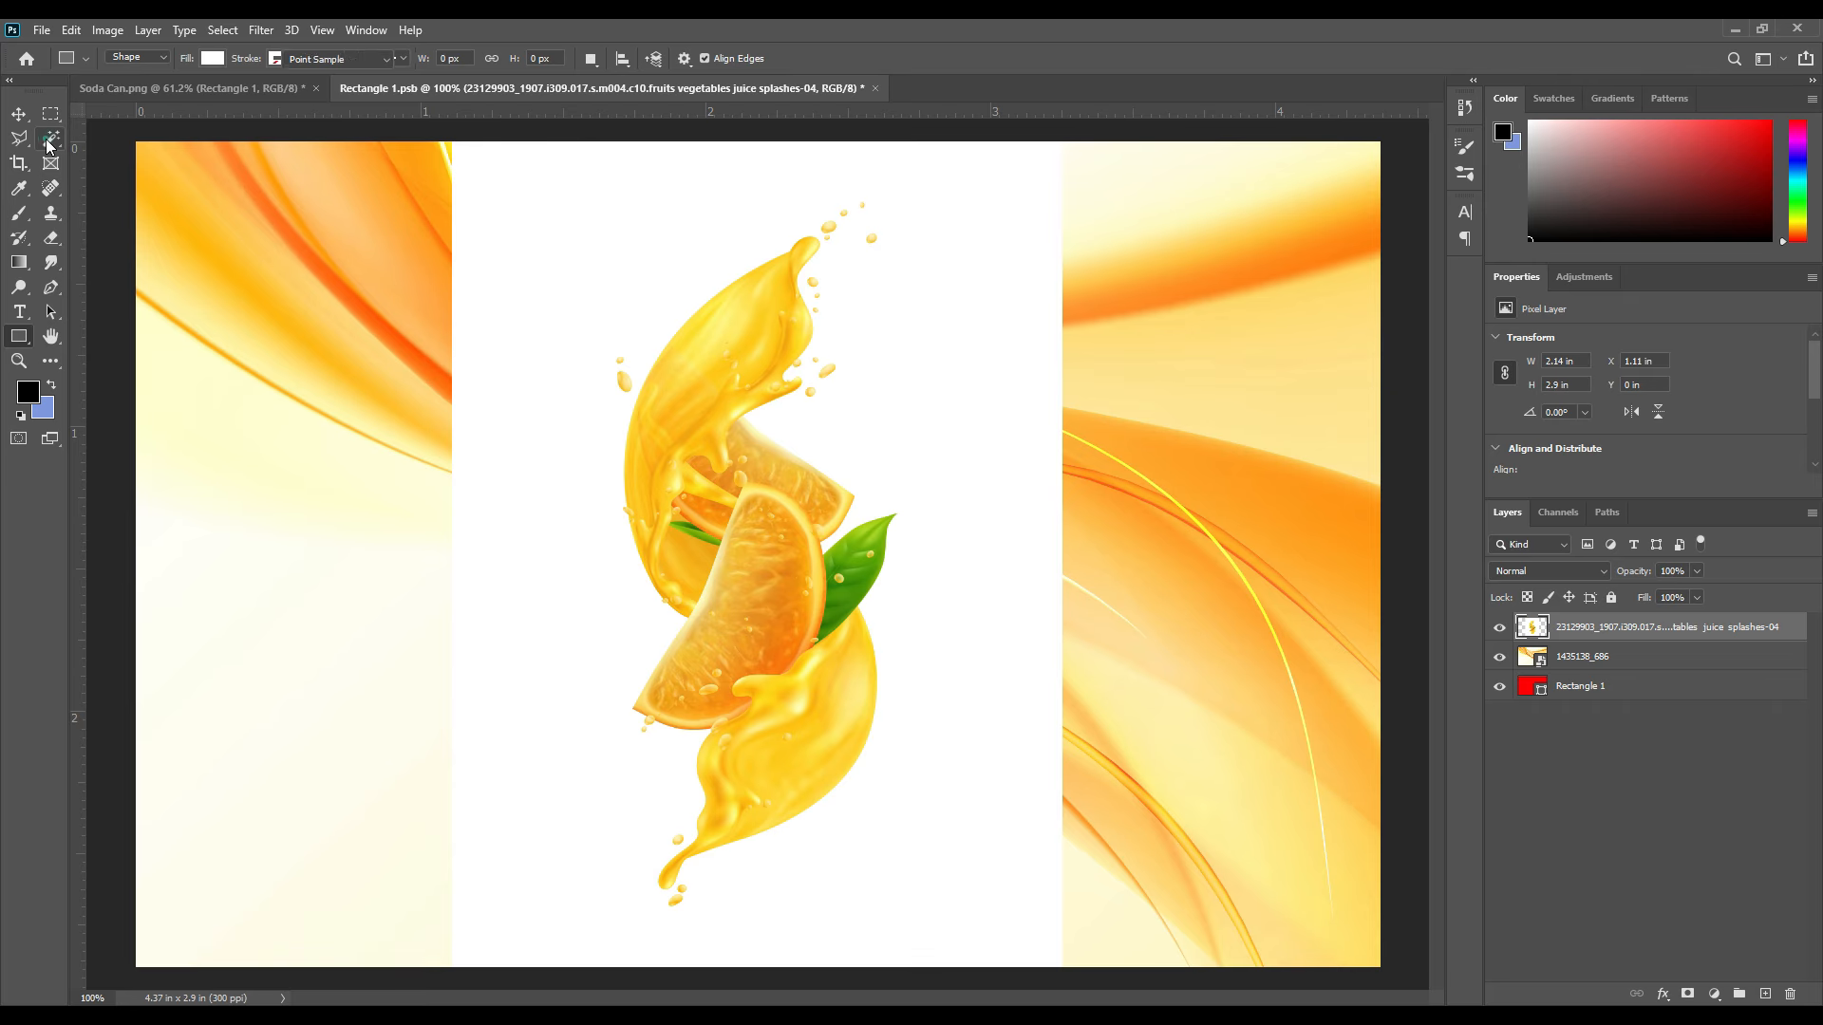
left_click(504, 199)
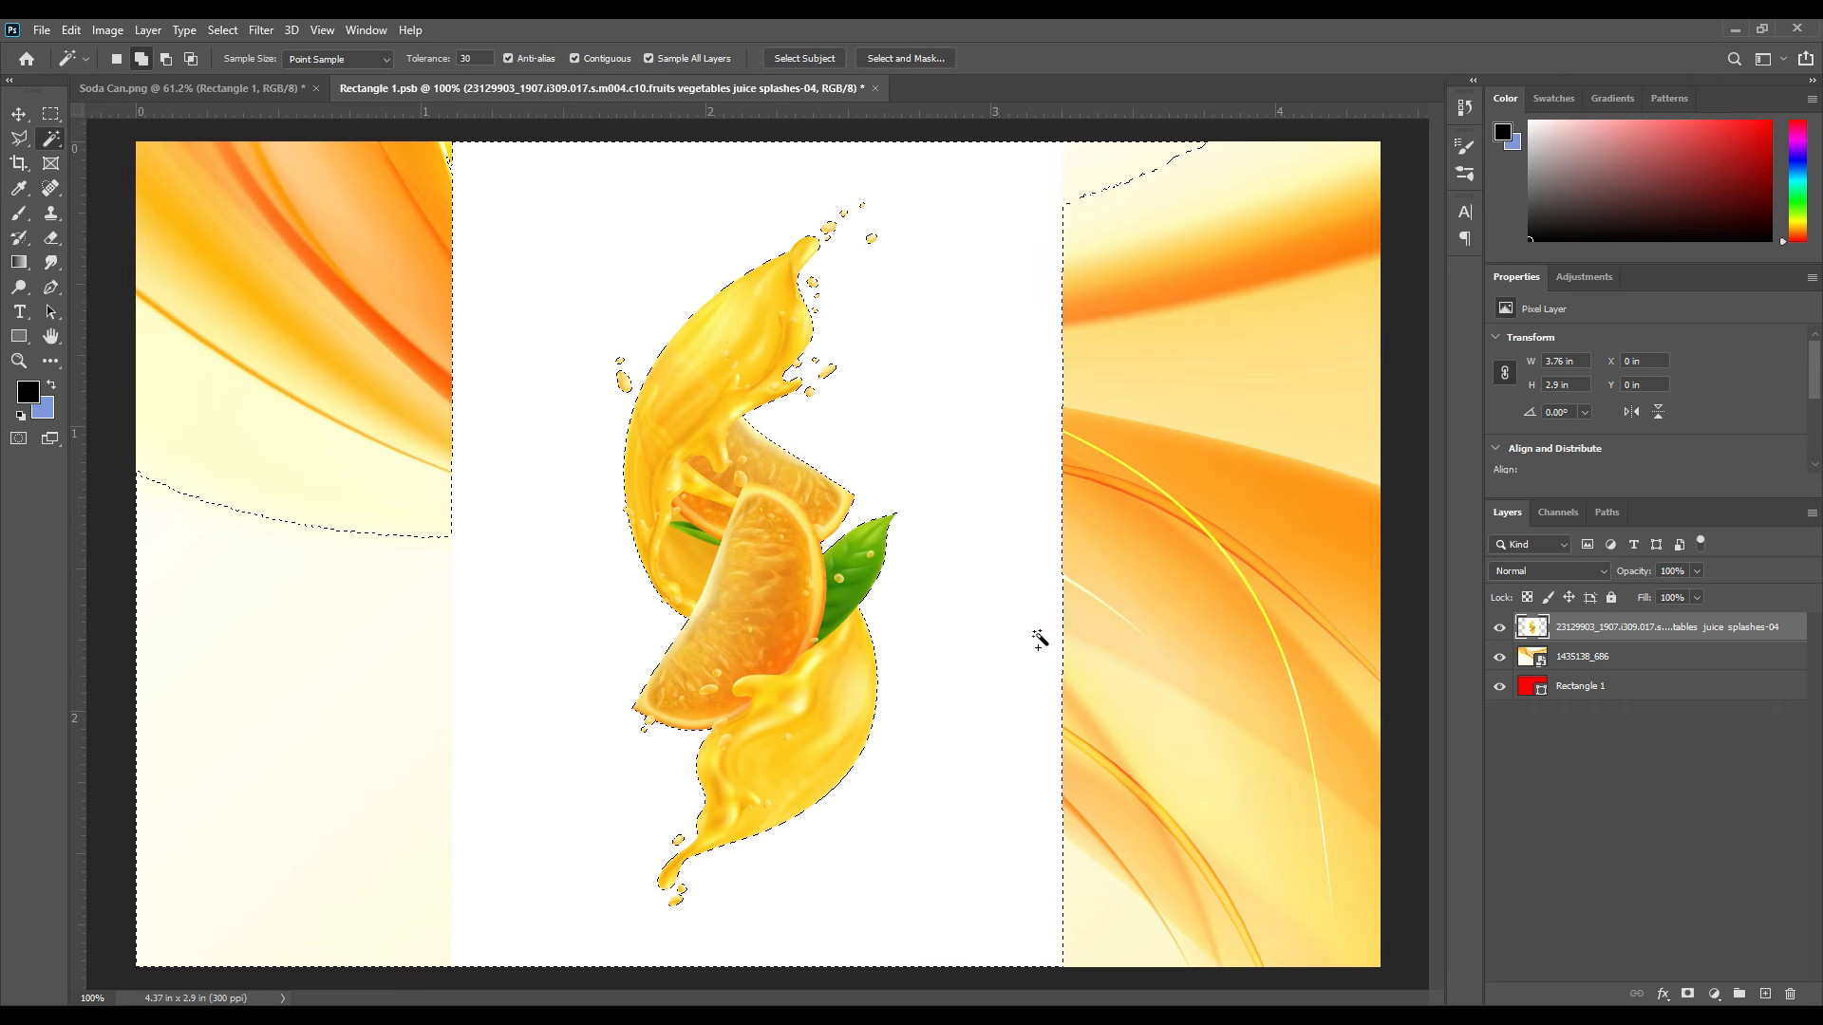
key("Delete")
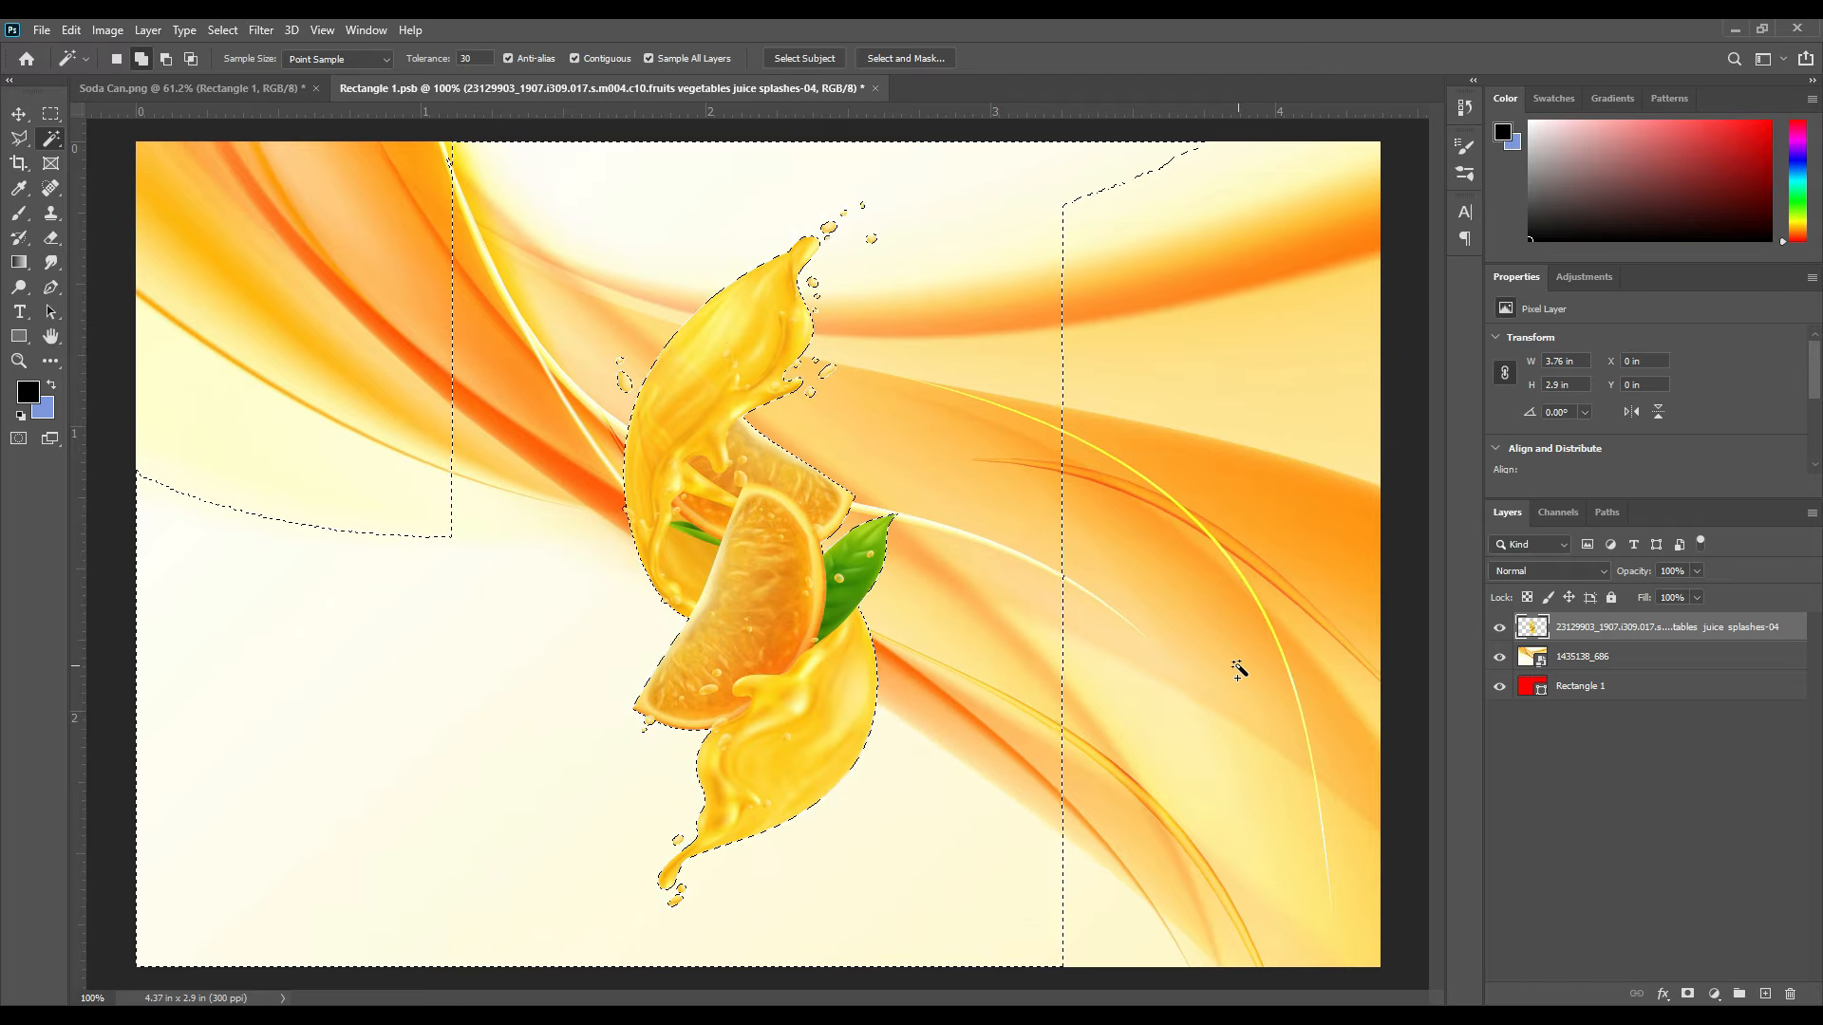
key("ctrl+d")
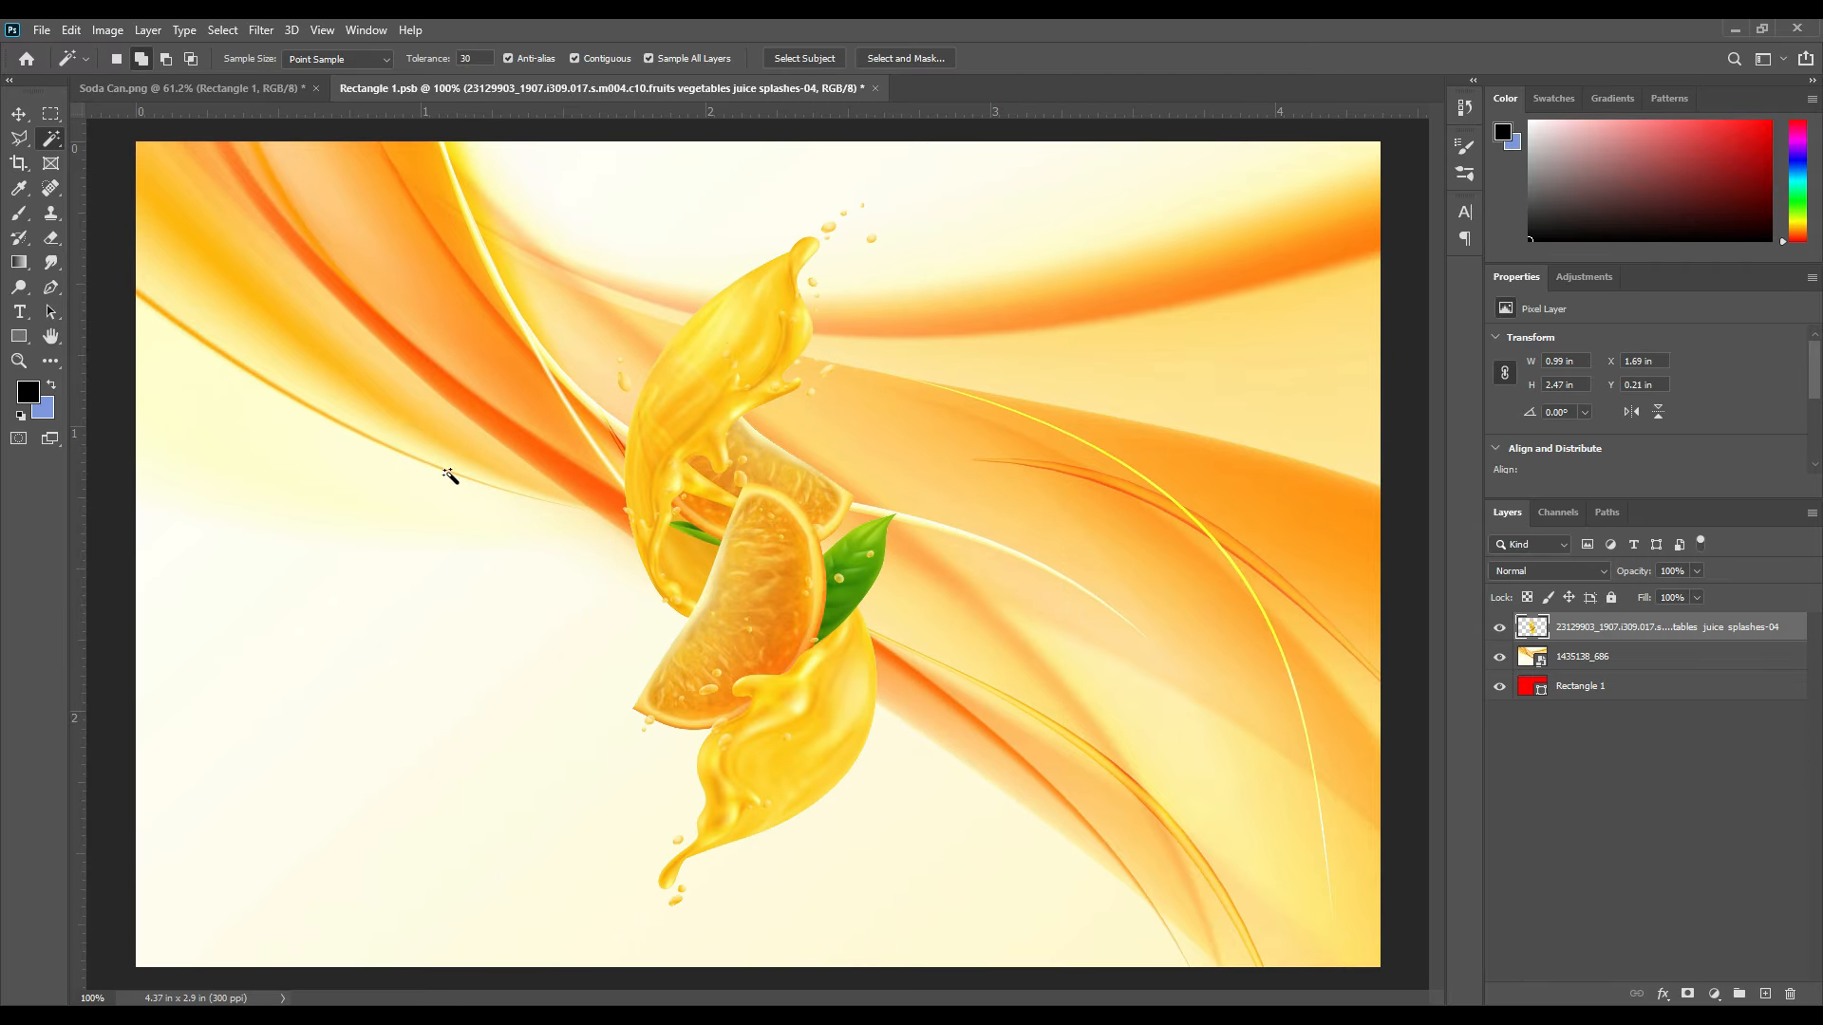
Rotate the juice splash layer 90° counter clockwise
left_click(19, 114)
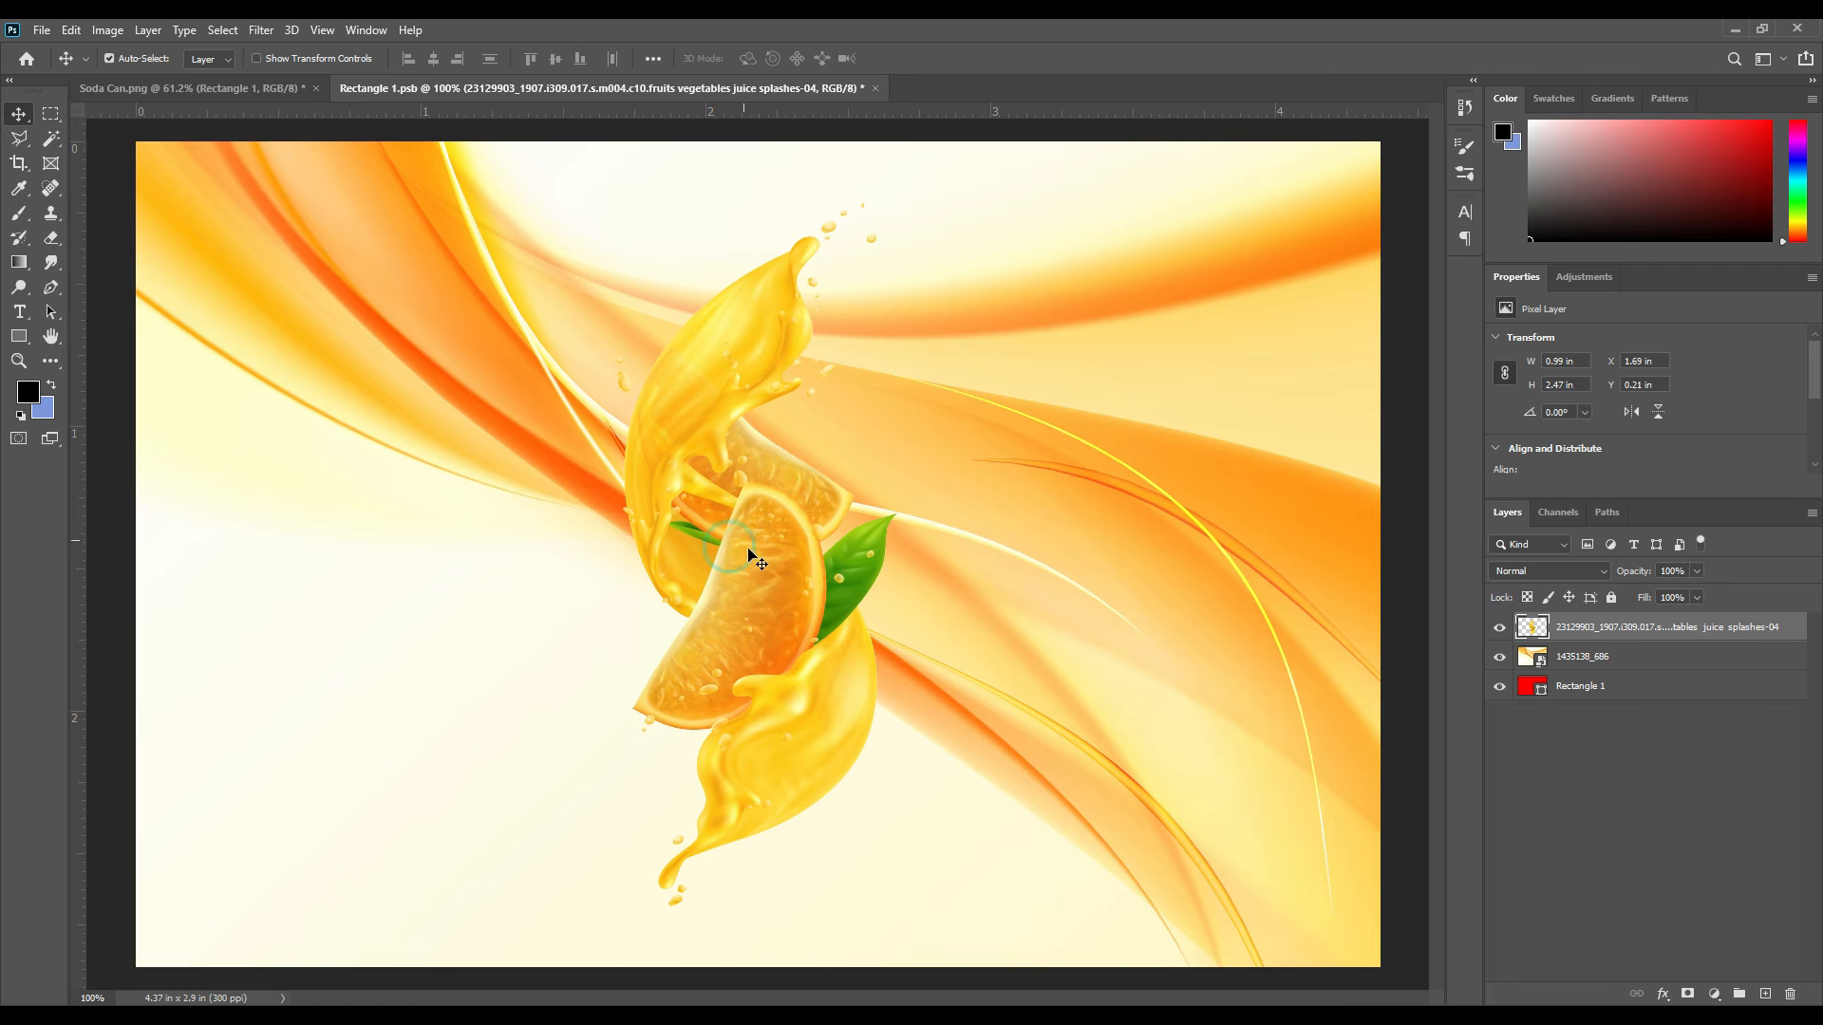
left_click(71, 30)
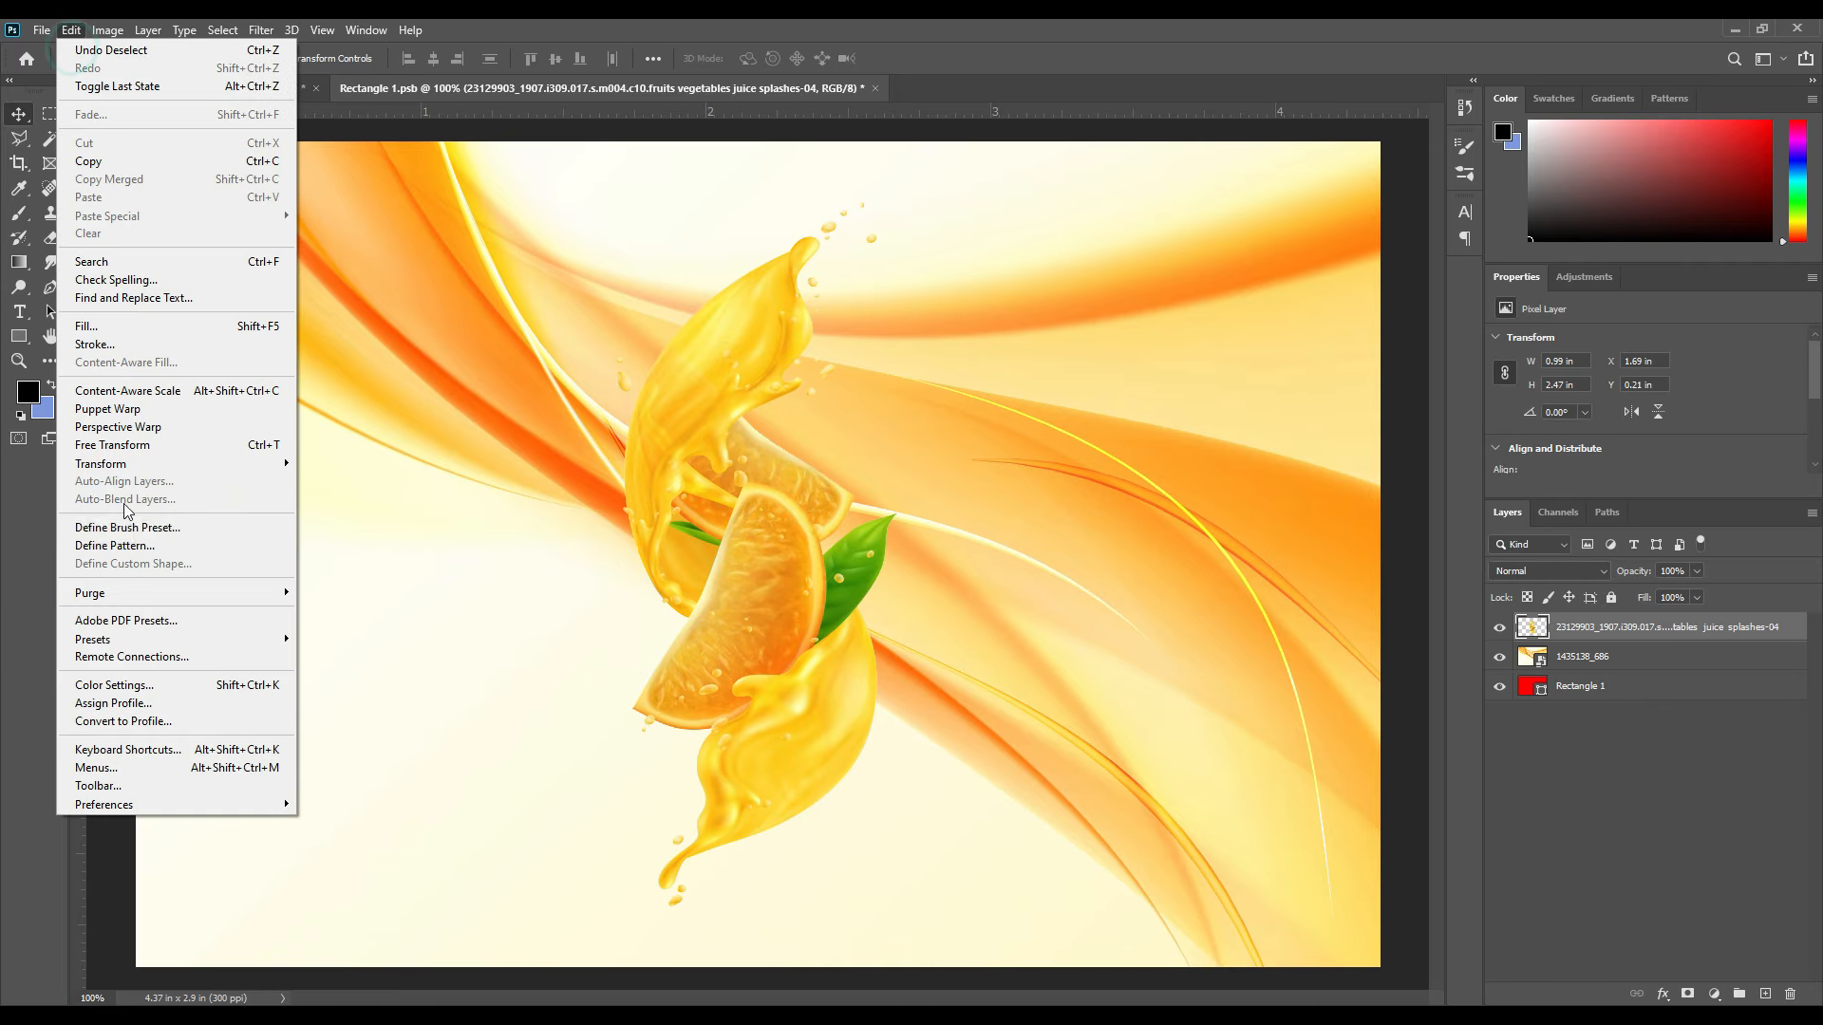
mouse_move(133, 463)
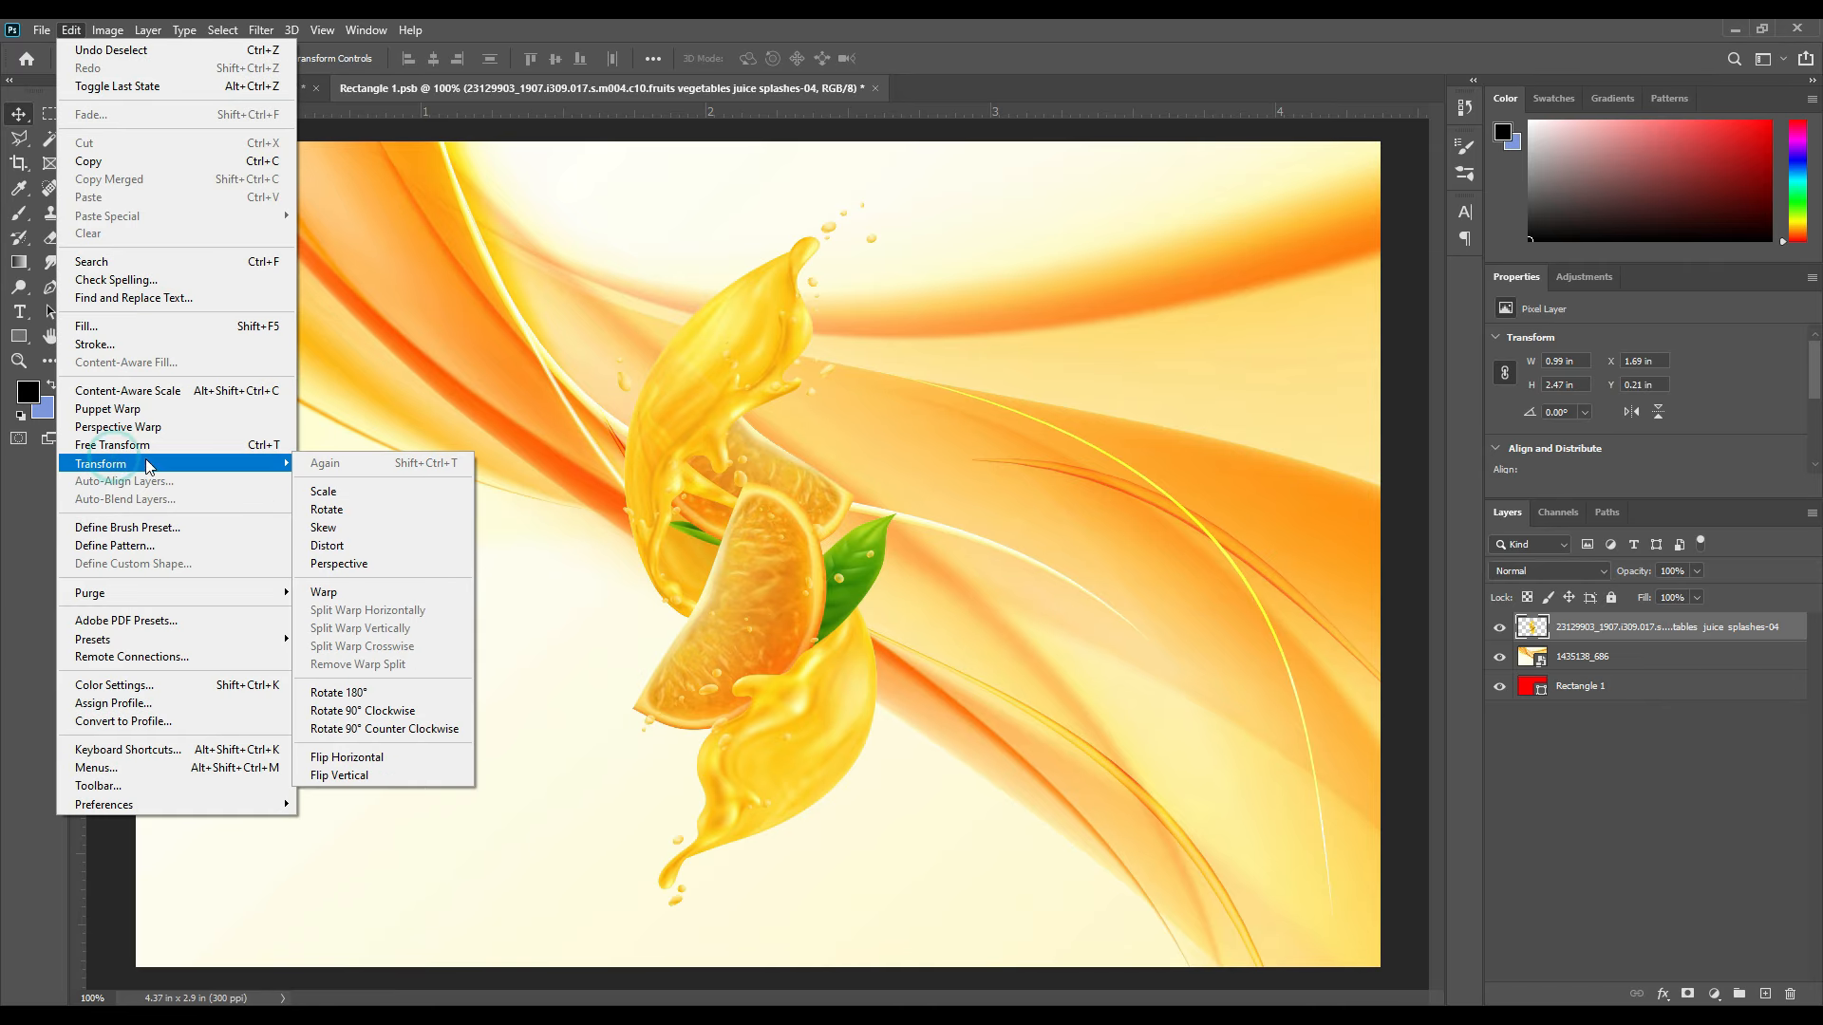
left_click(396, 728)
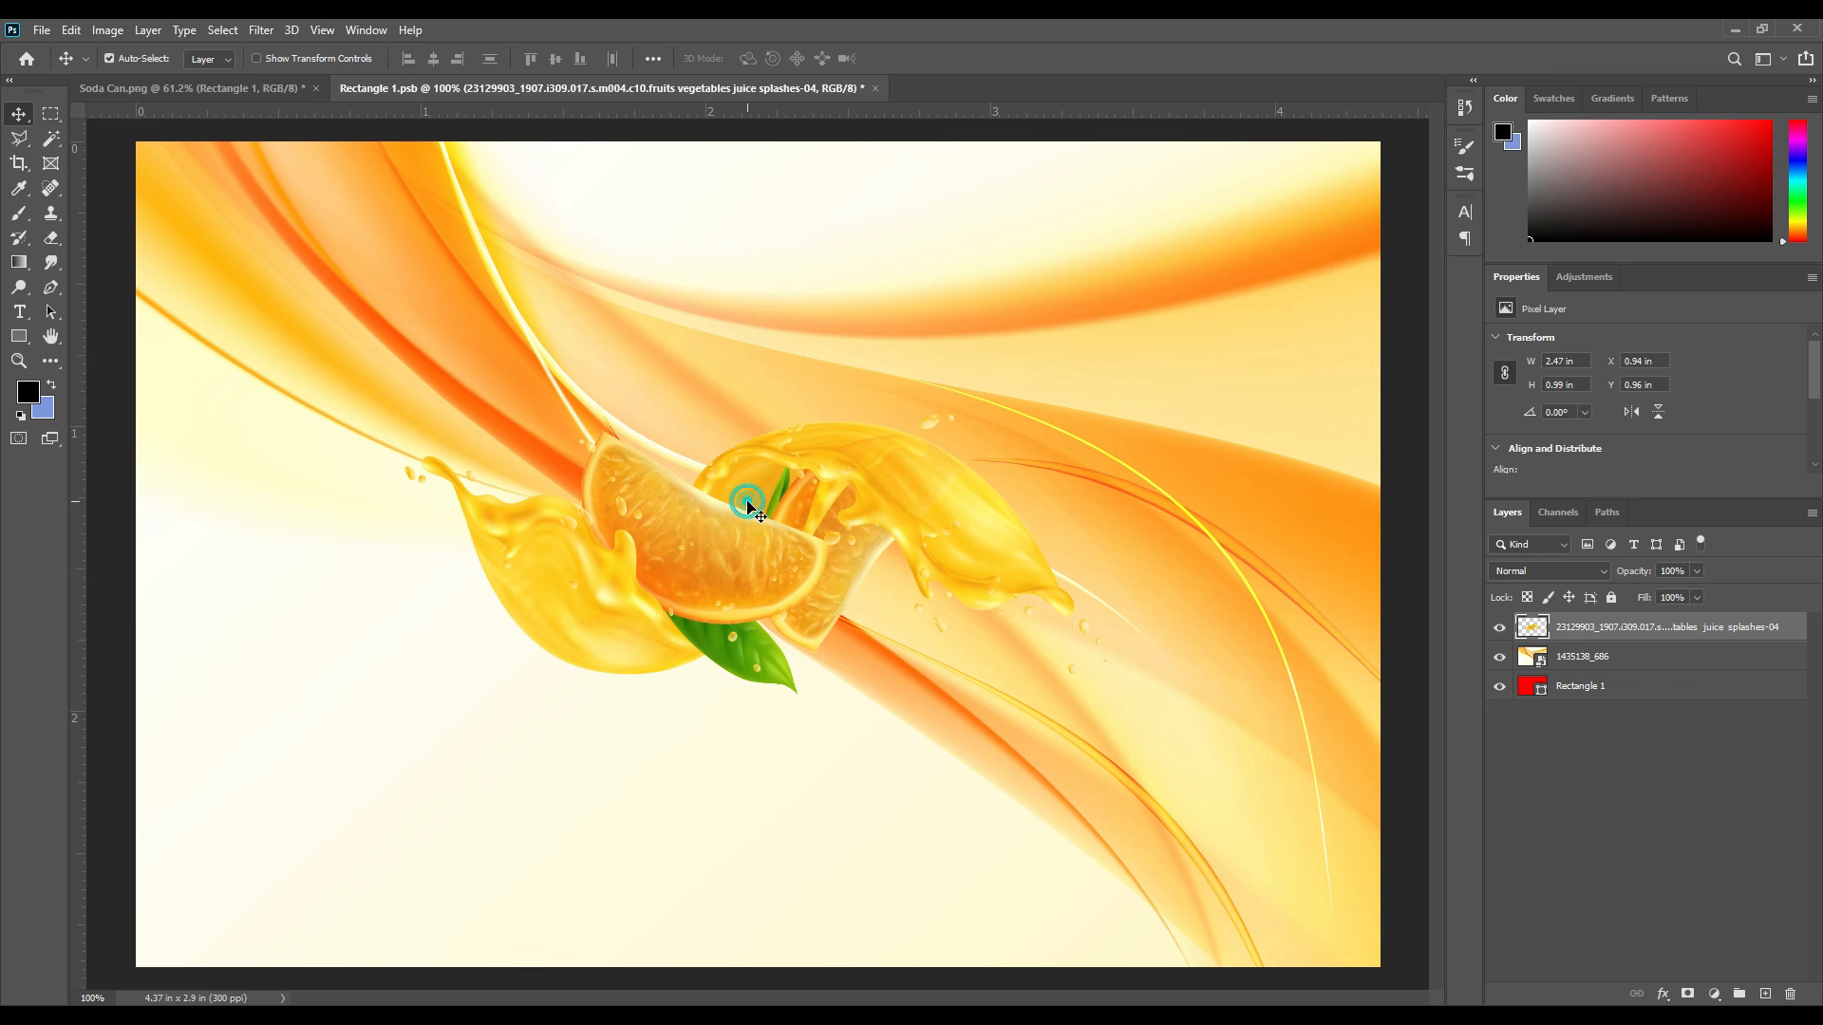
Scale the juice splash up to 148.65%, reposition it across the middle of the canvas, and commit the transform
key("ctrl+t")
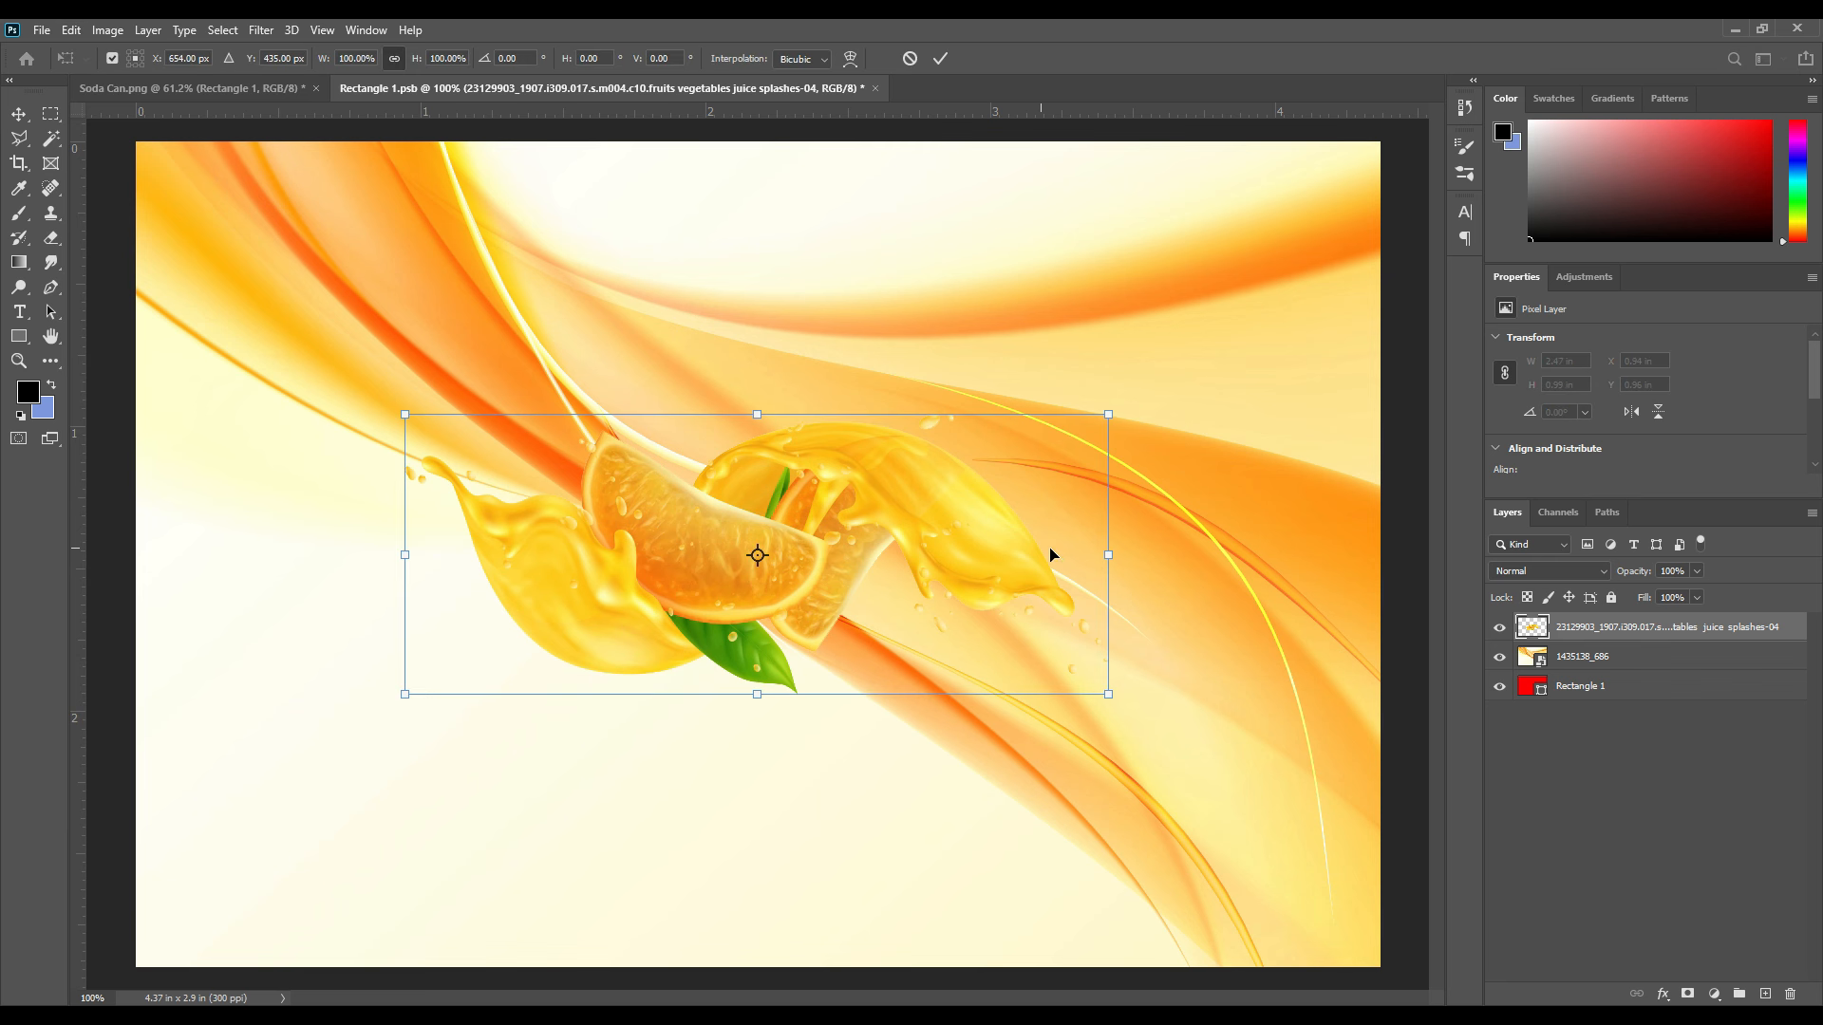
left_click_drag(1109, 558, 1353, 554)
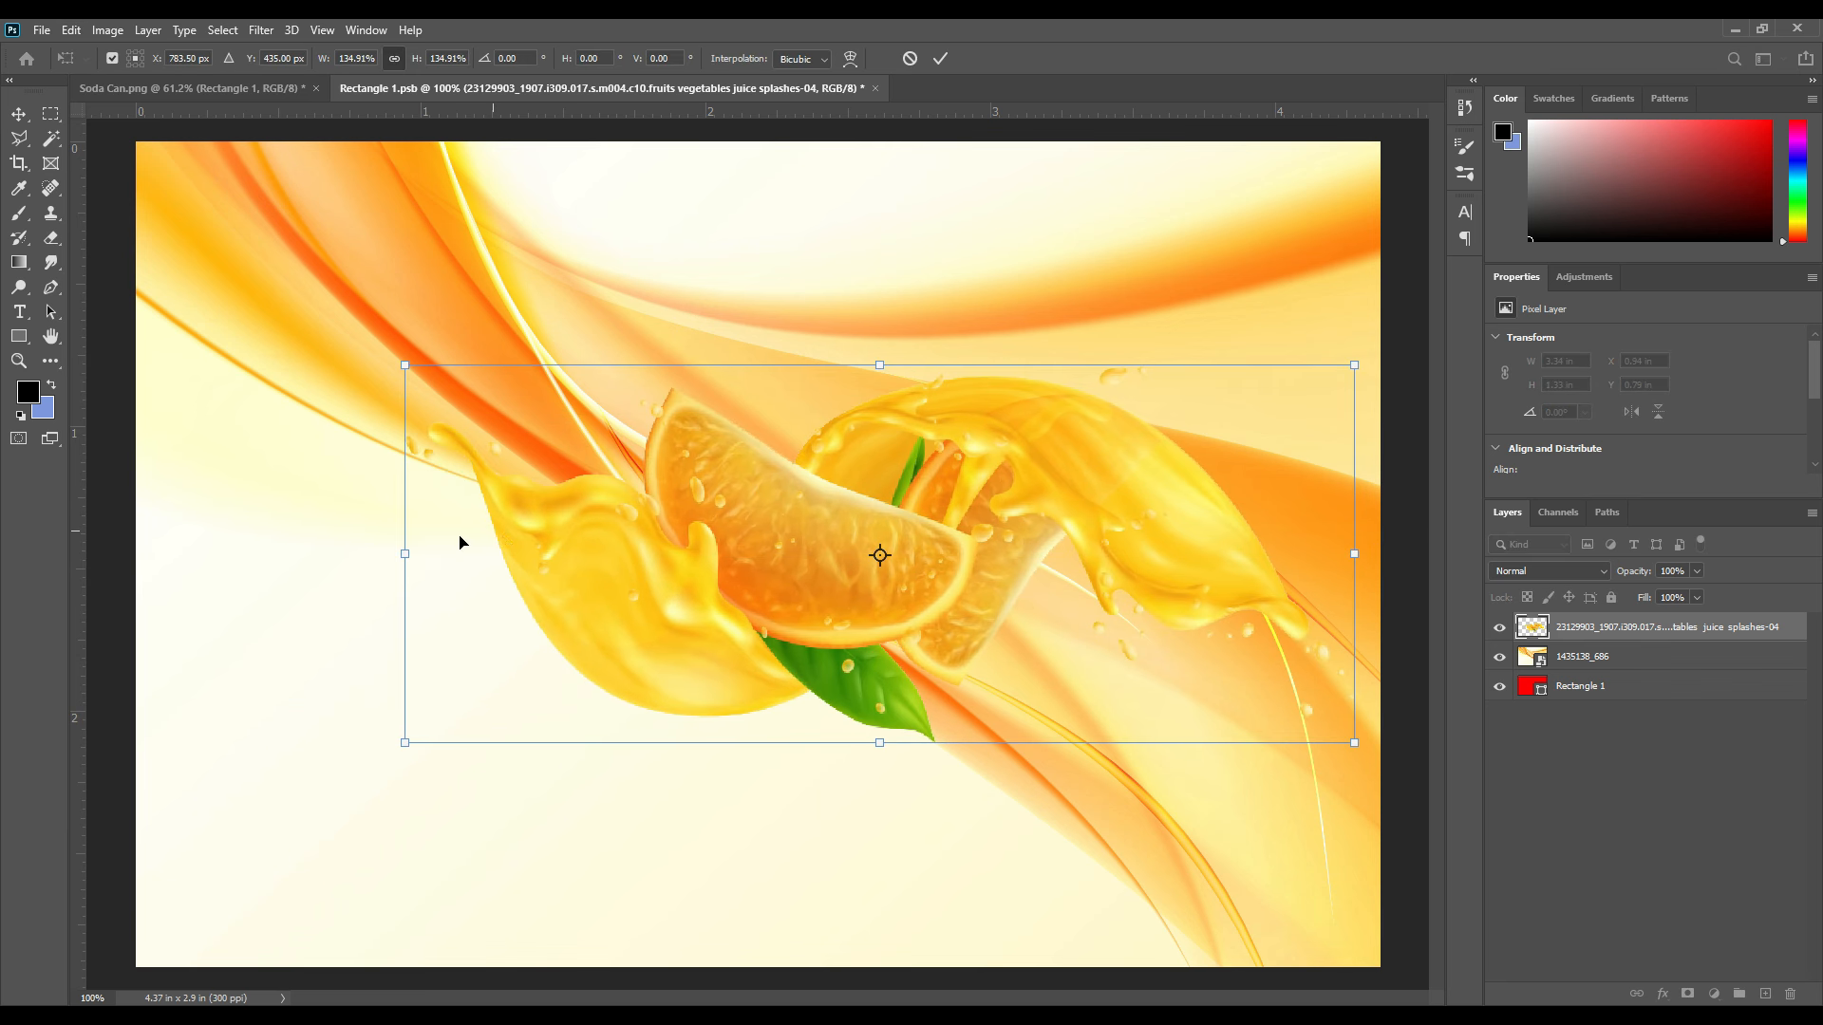
left_click_drag(402, 556, 308, 569)
left_click_drag(909, 560, 856, 581)
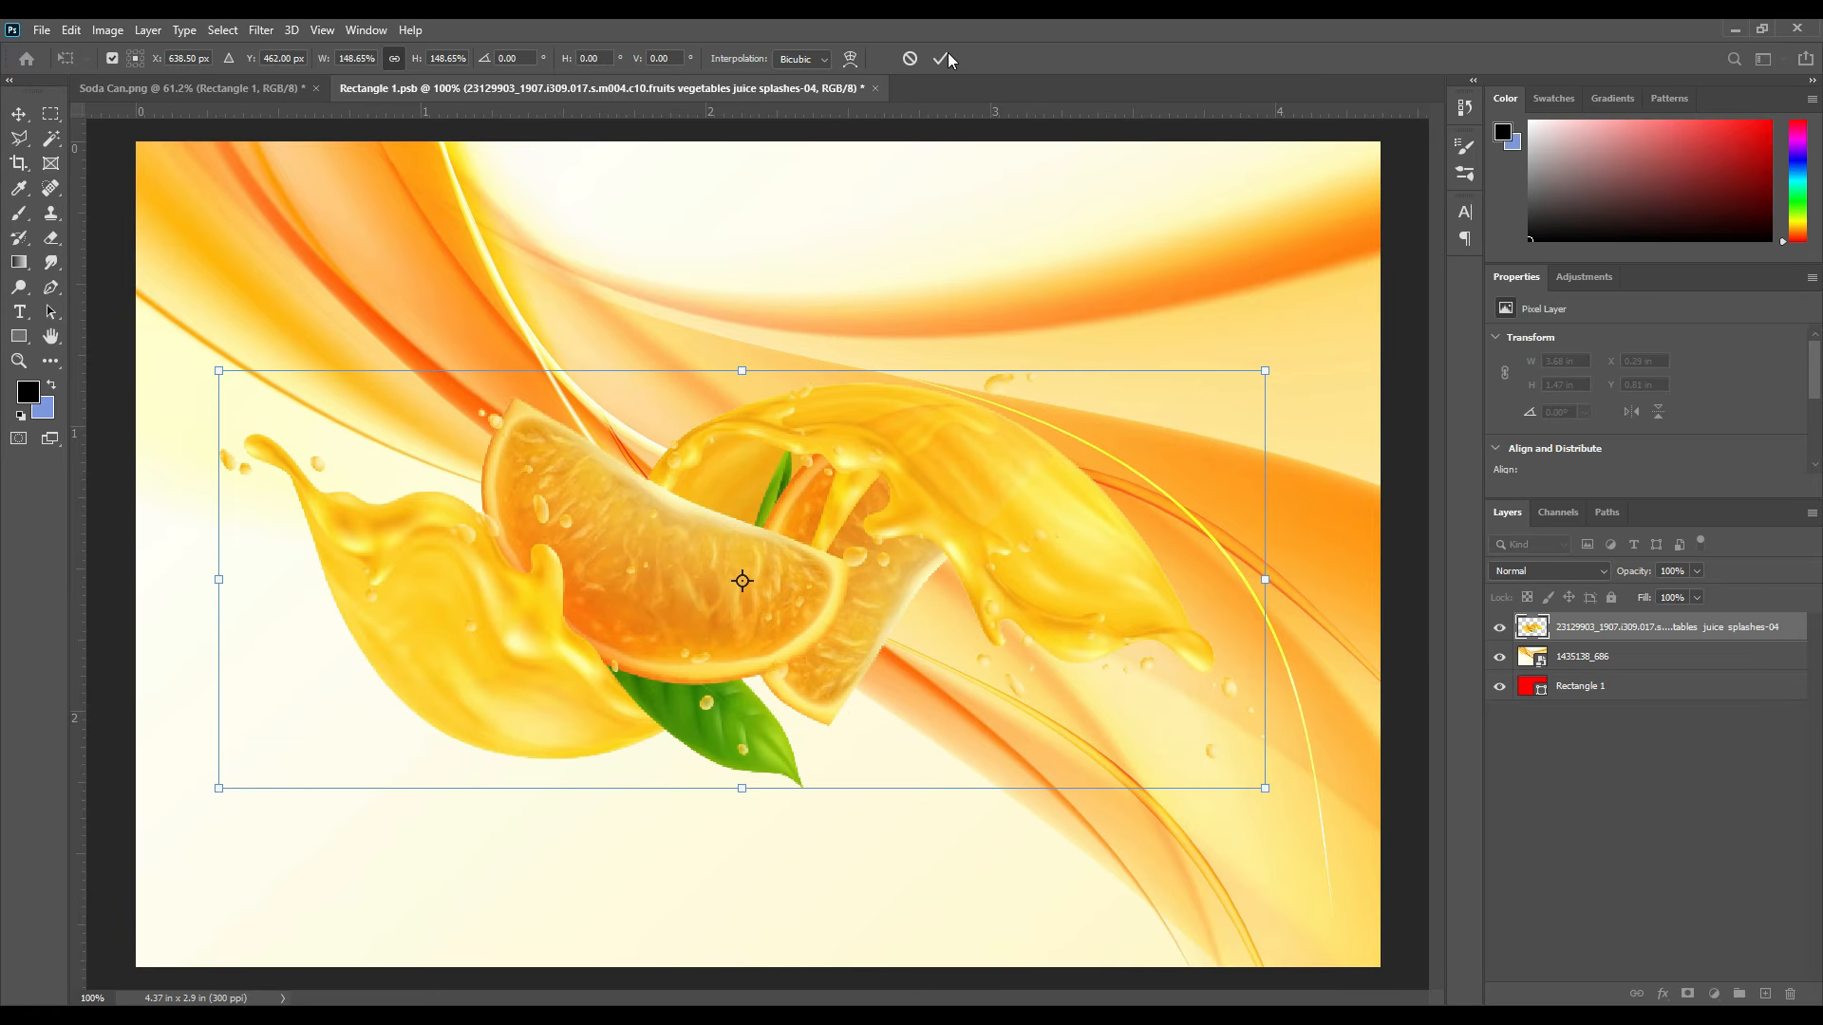
left_click(945, 57)
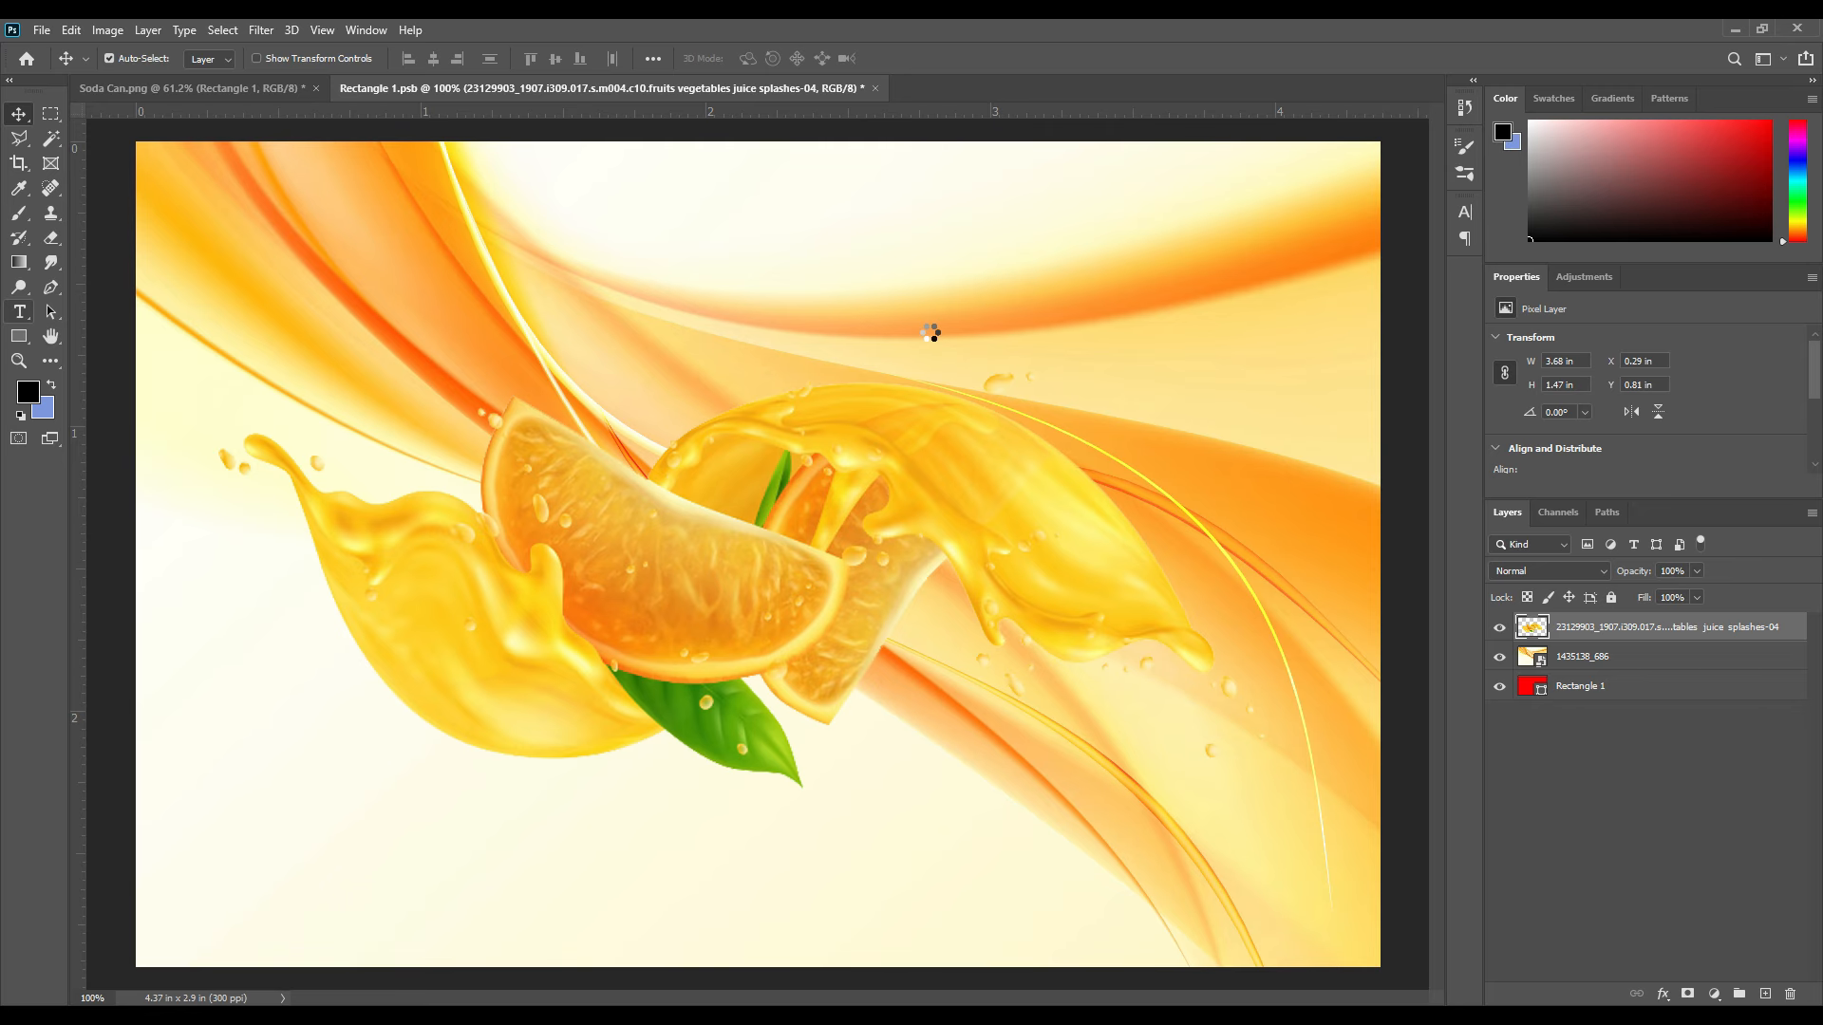
Add the black text SODA CAN in the upper part of the canvas and commit it
left_click(821, 321)
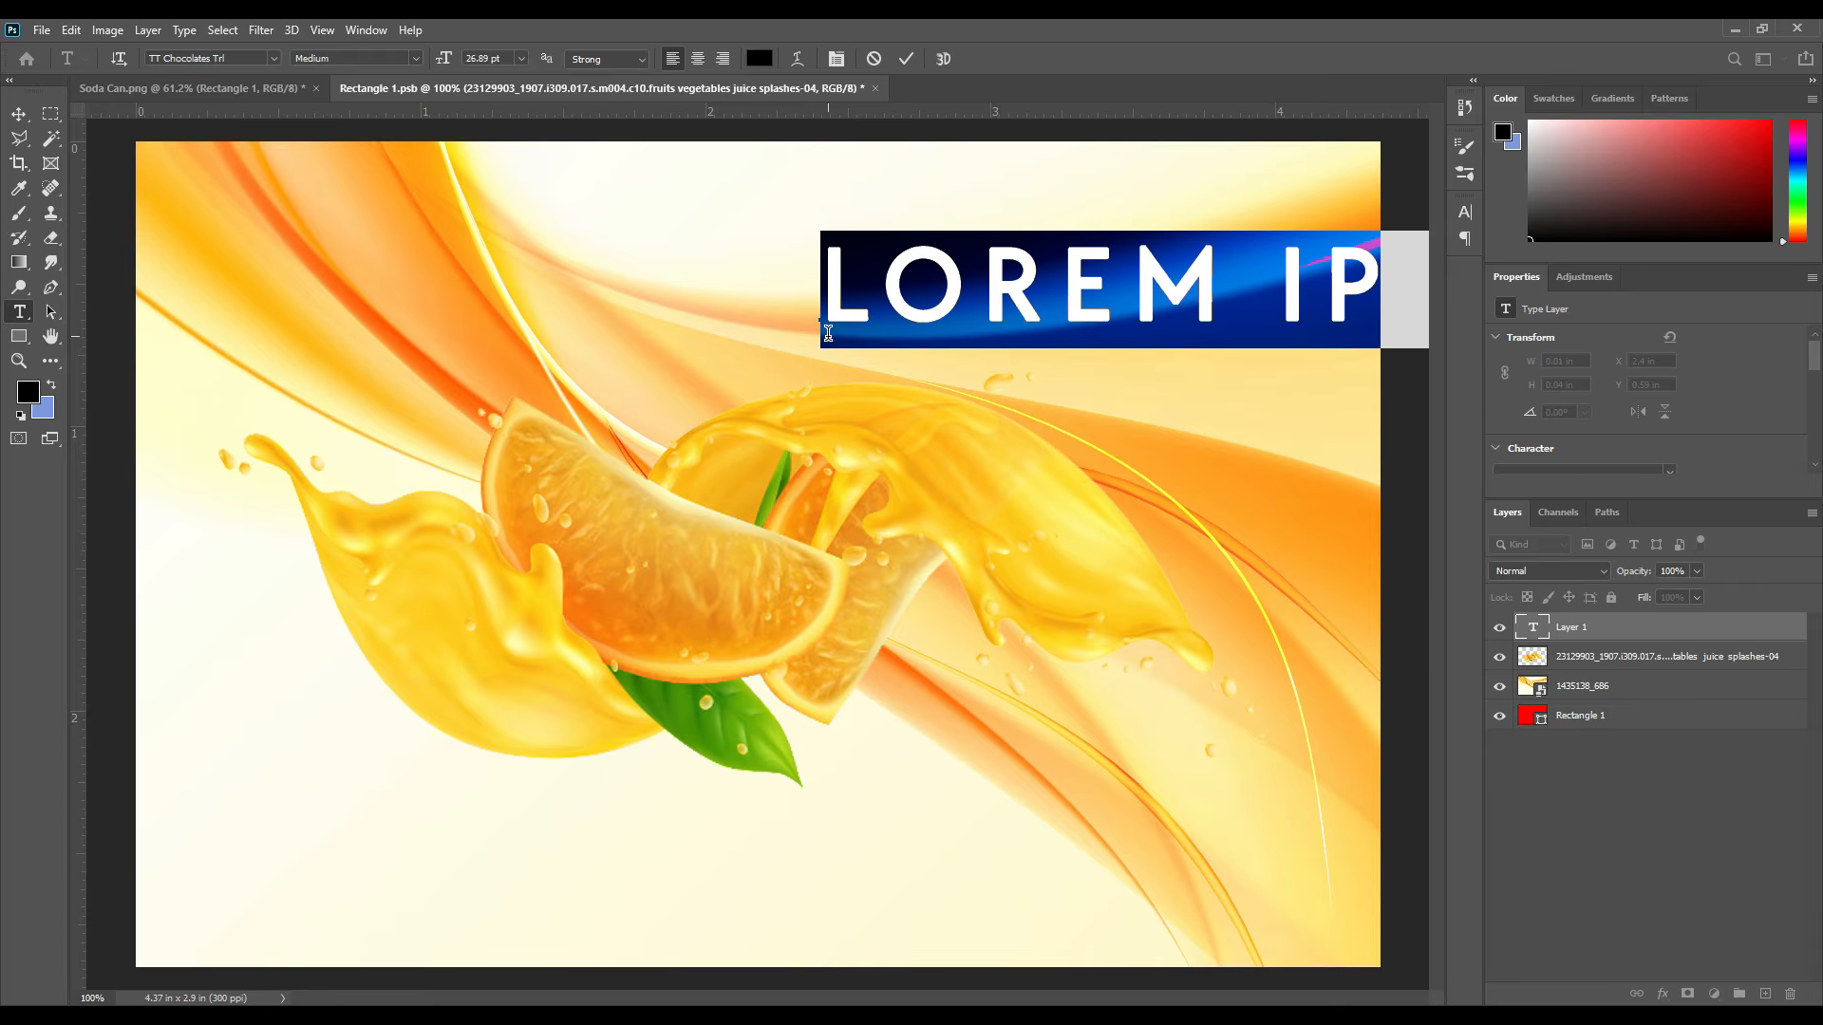
type("SODA")
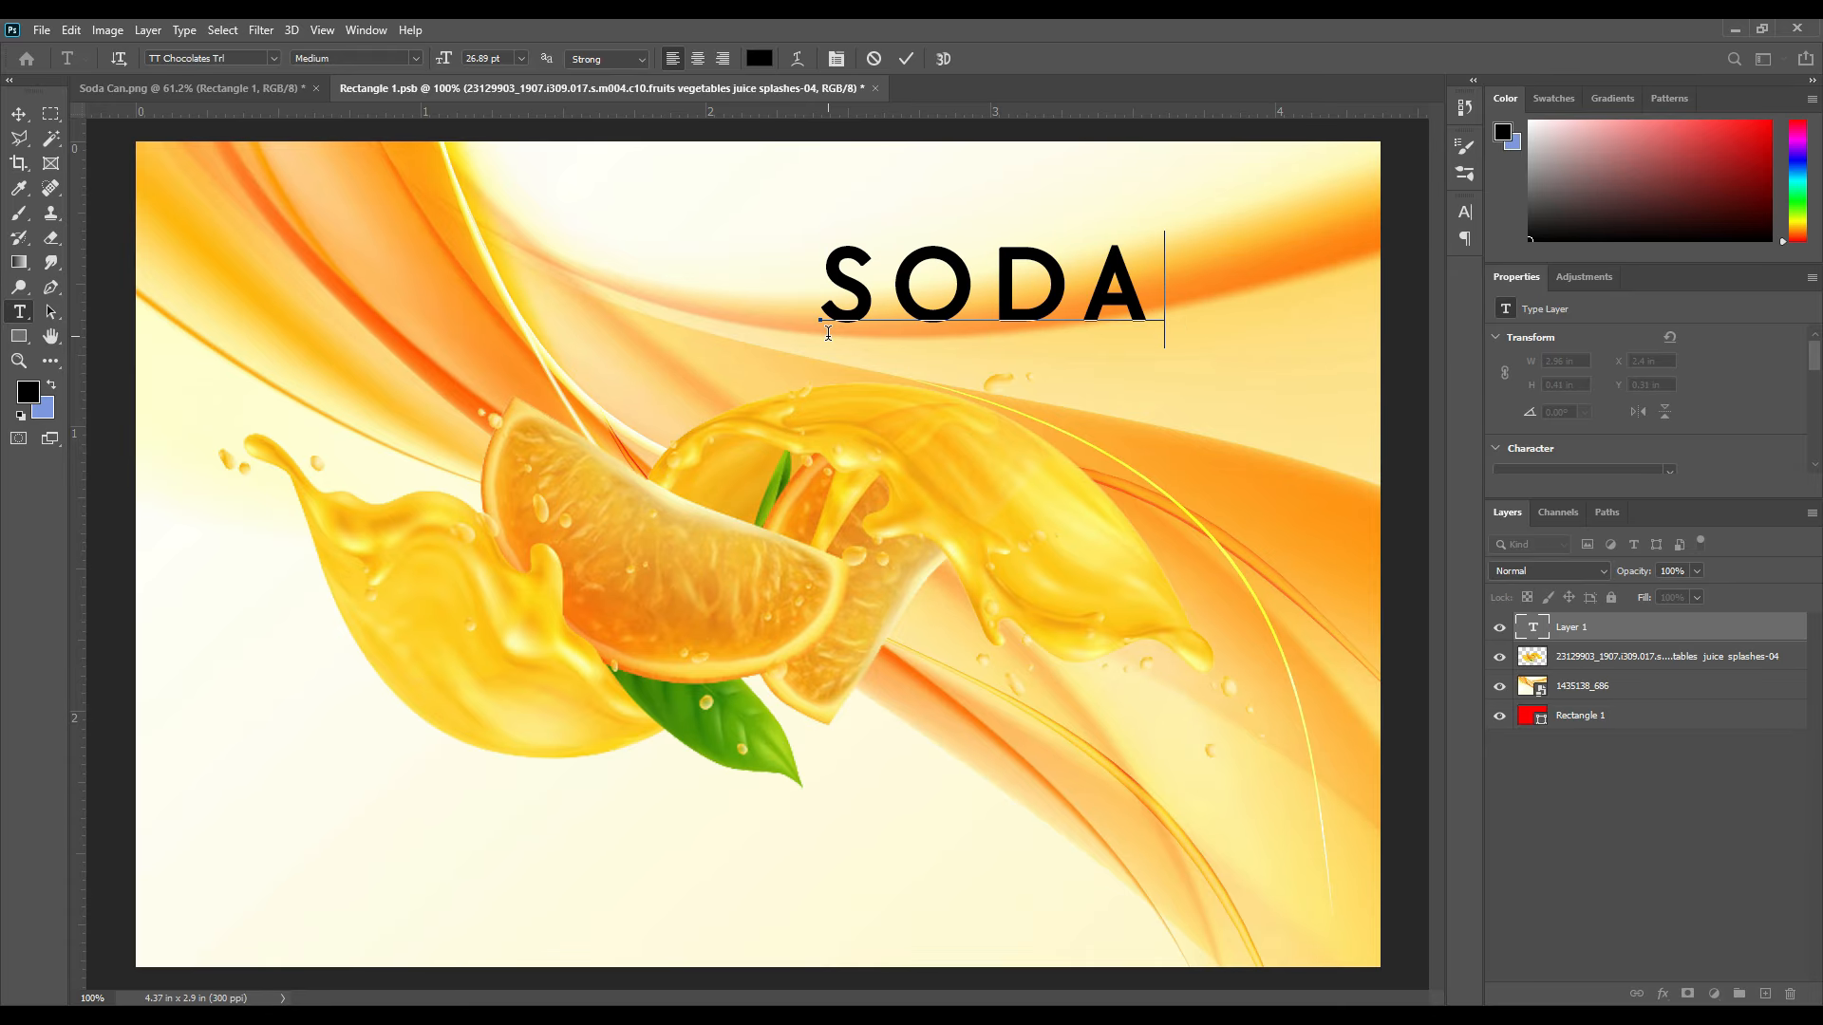
type(" CA")
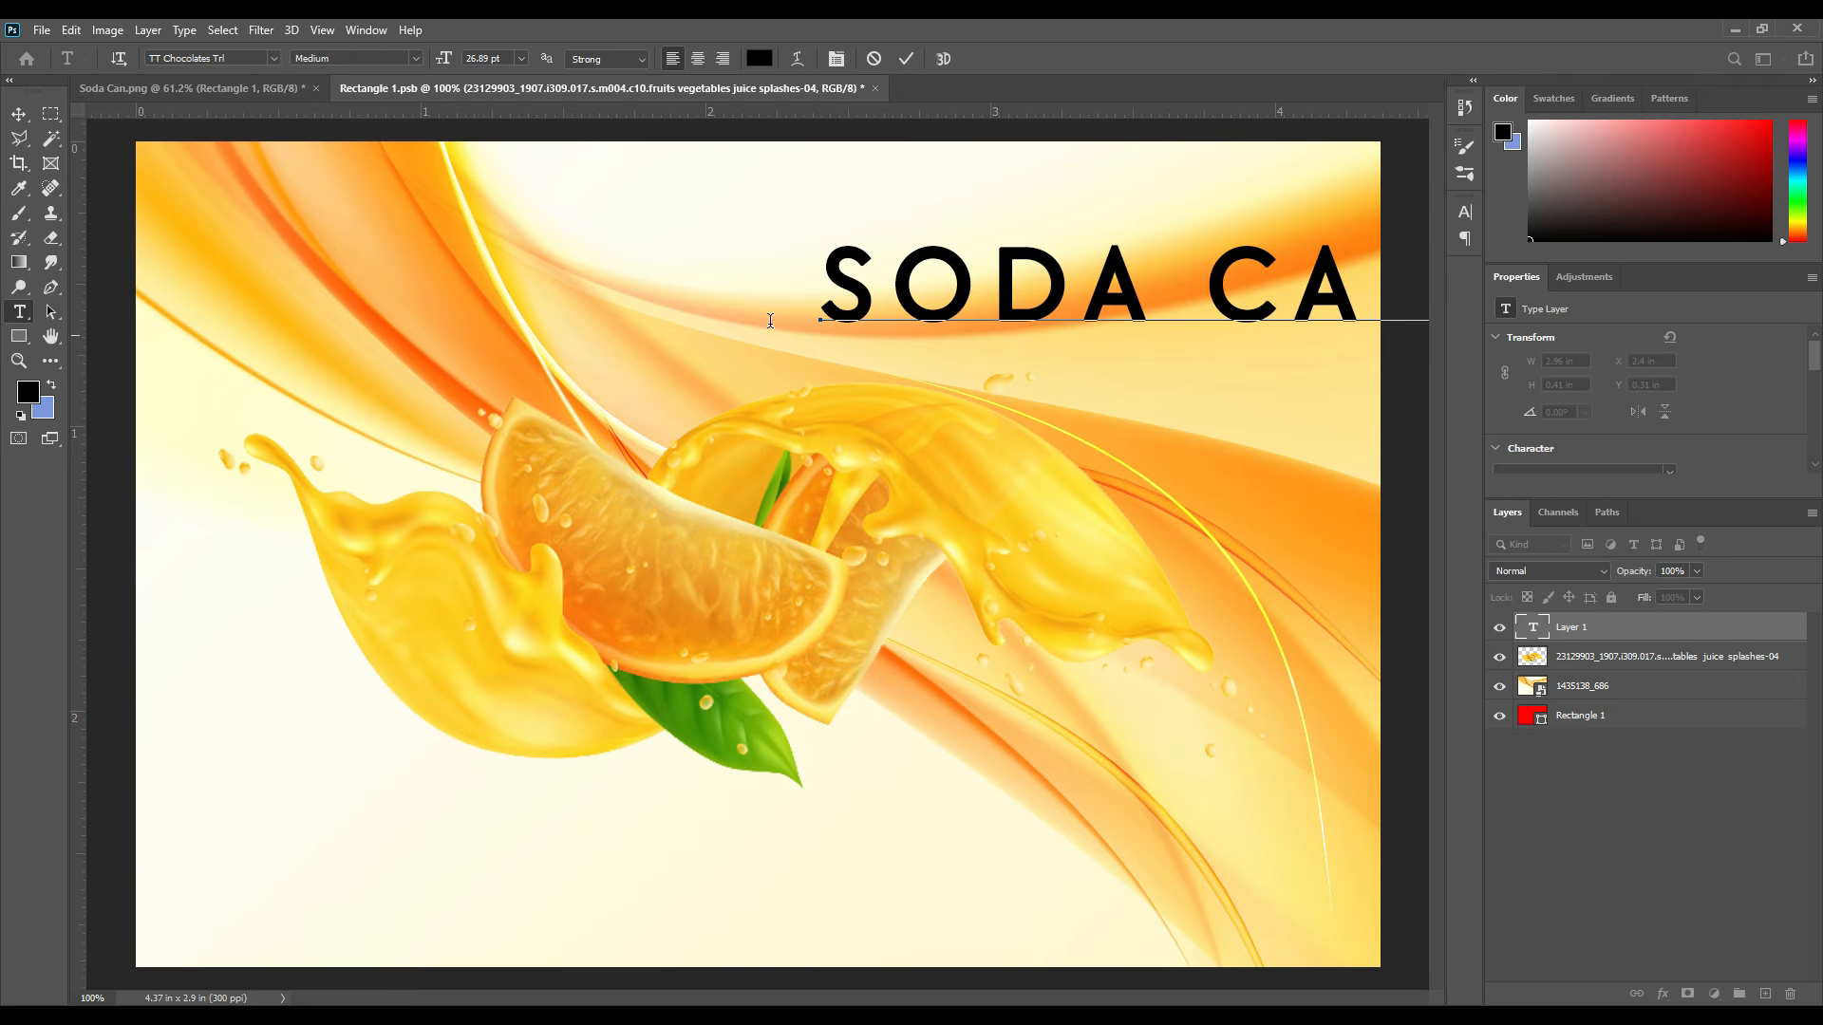
left_click(906, 59)
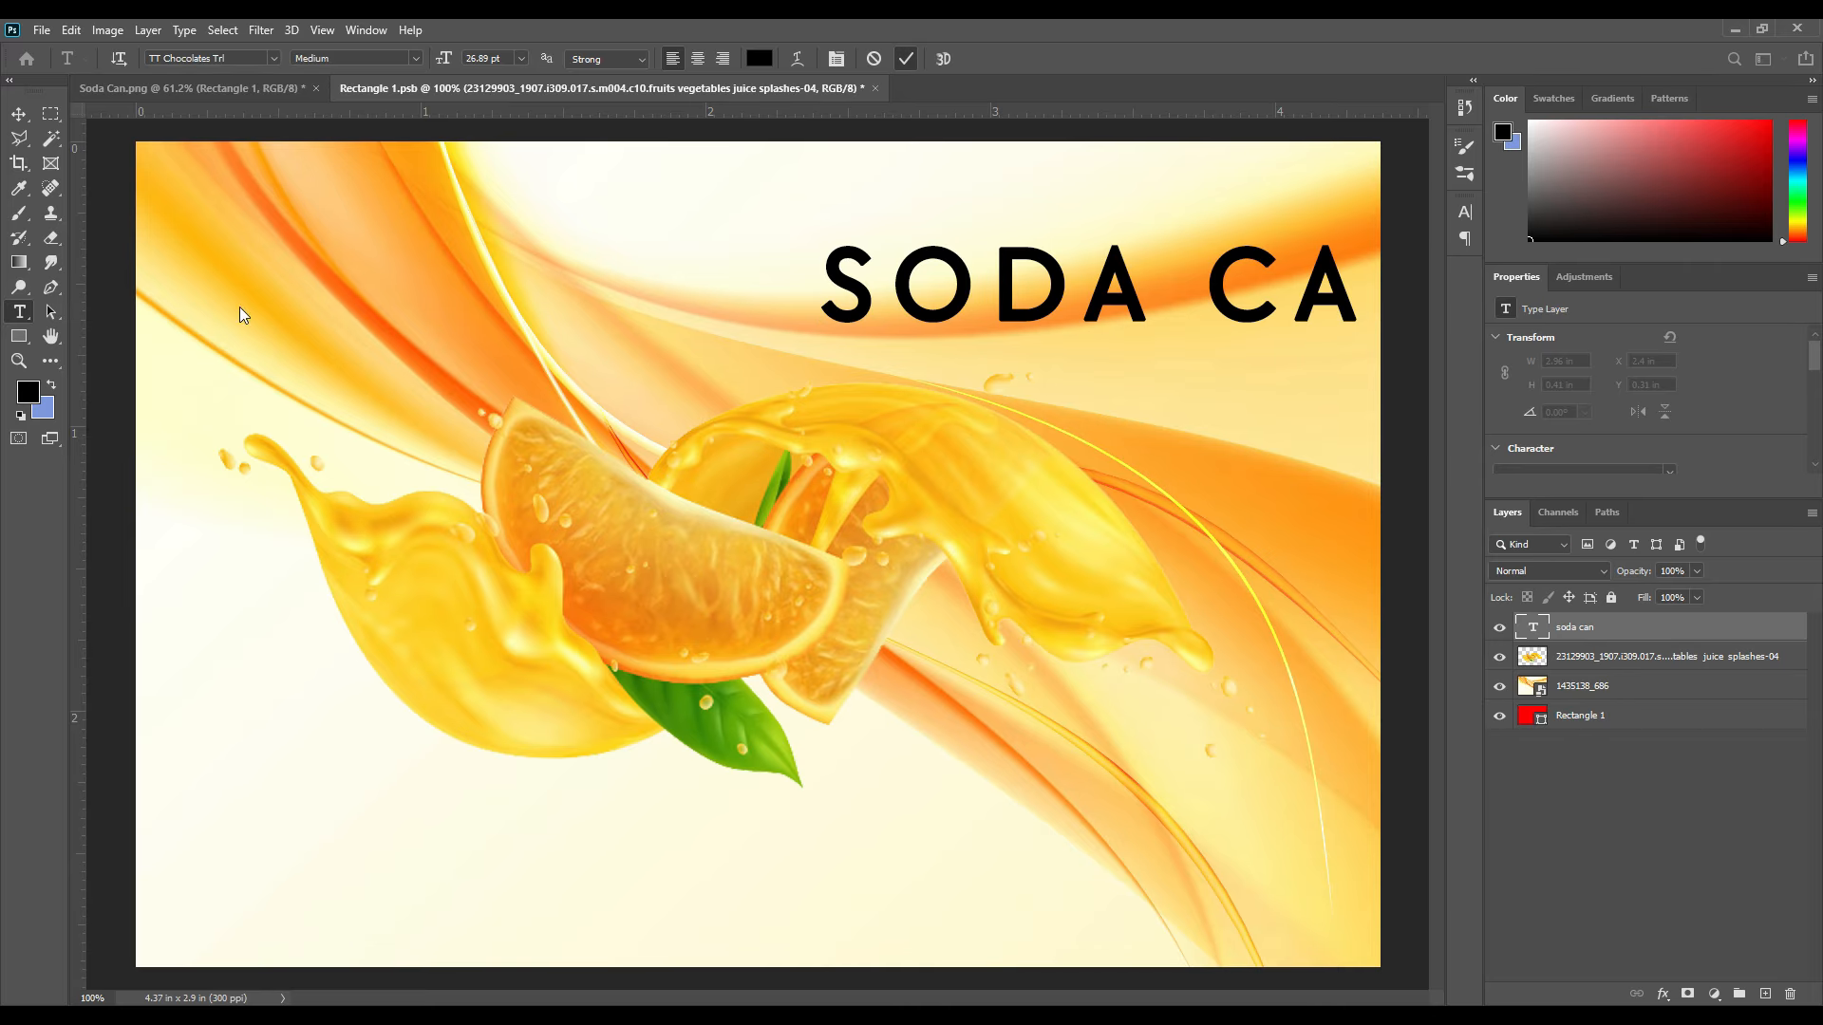
Move the SODA CAN text below the juice splash to about X 1.09 in, Y 2 in, and shift the splash up slightly to the right
left_click(16, 115)
left_click_drag(1010, 301, 612, 840)
left_click_drag(674, 581, 749, 509)
left_click_drag(826, 840, 840, 779)
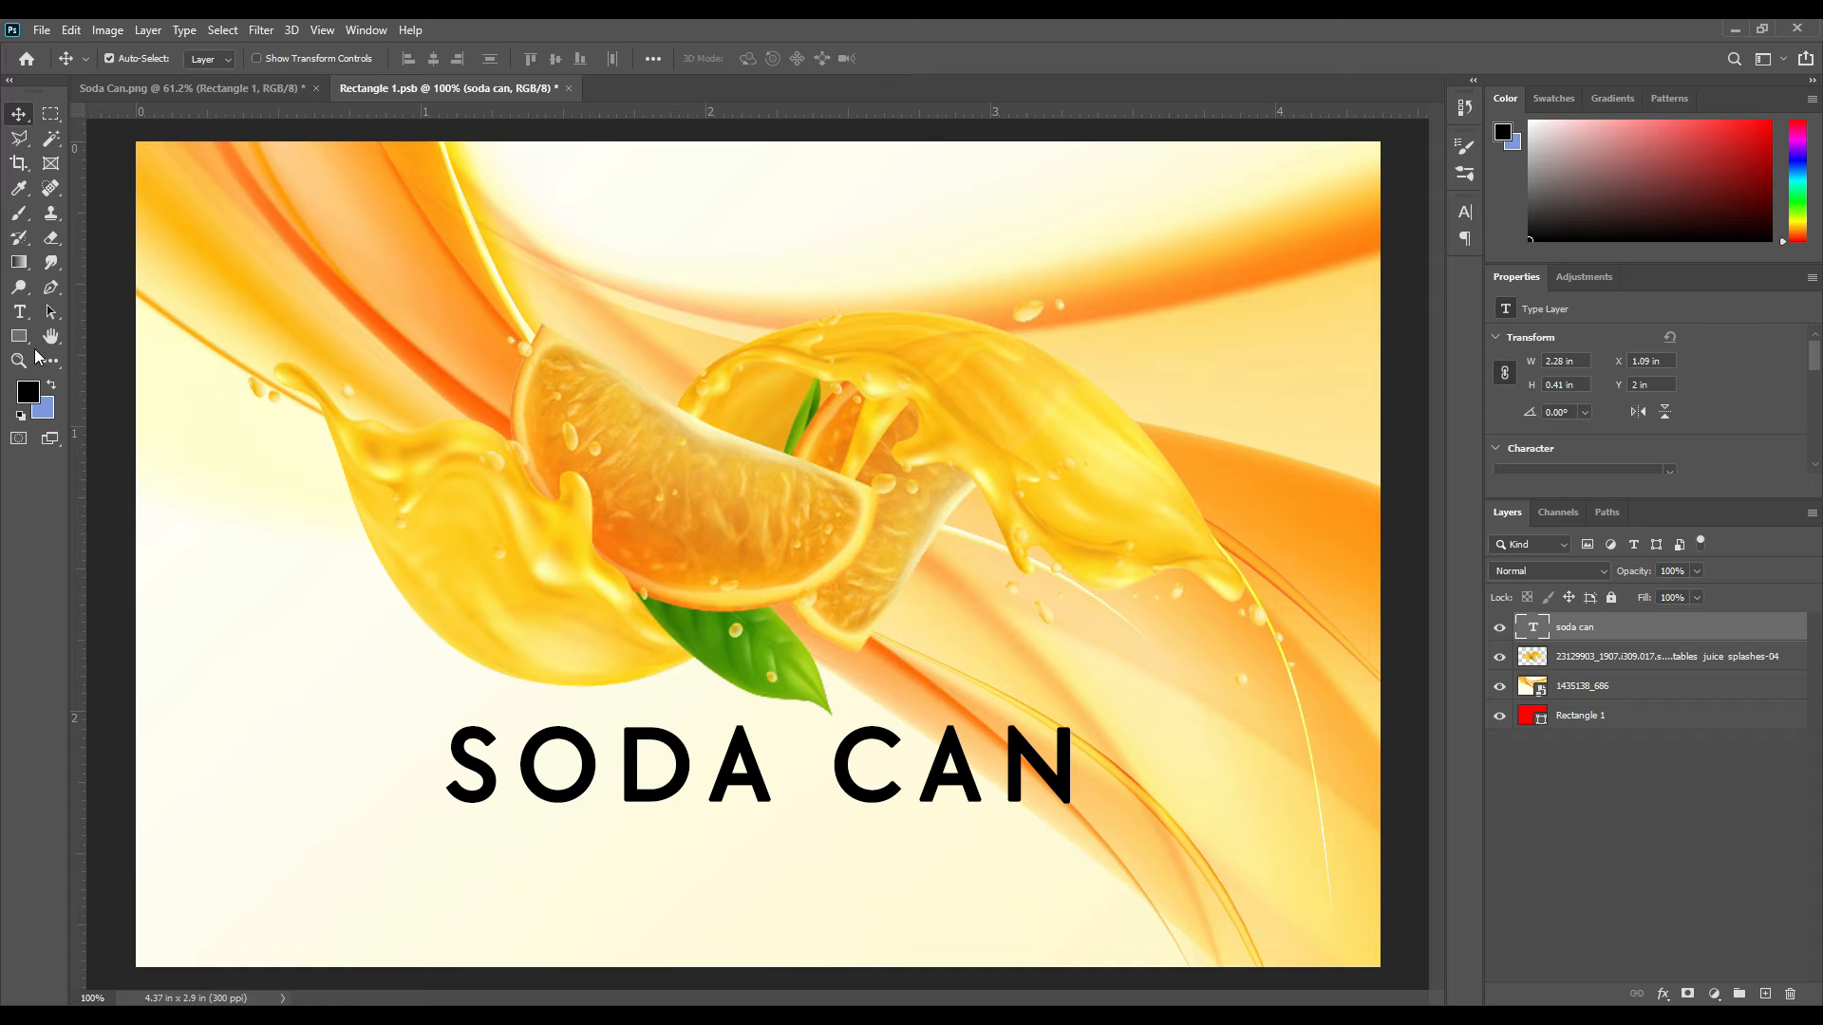
Add the text ORANGE FLAVOUR at 13.01 pt and place it directly under SODA CAN, aligned with its left edge
left_click(20, 337)
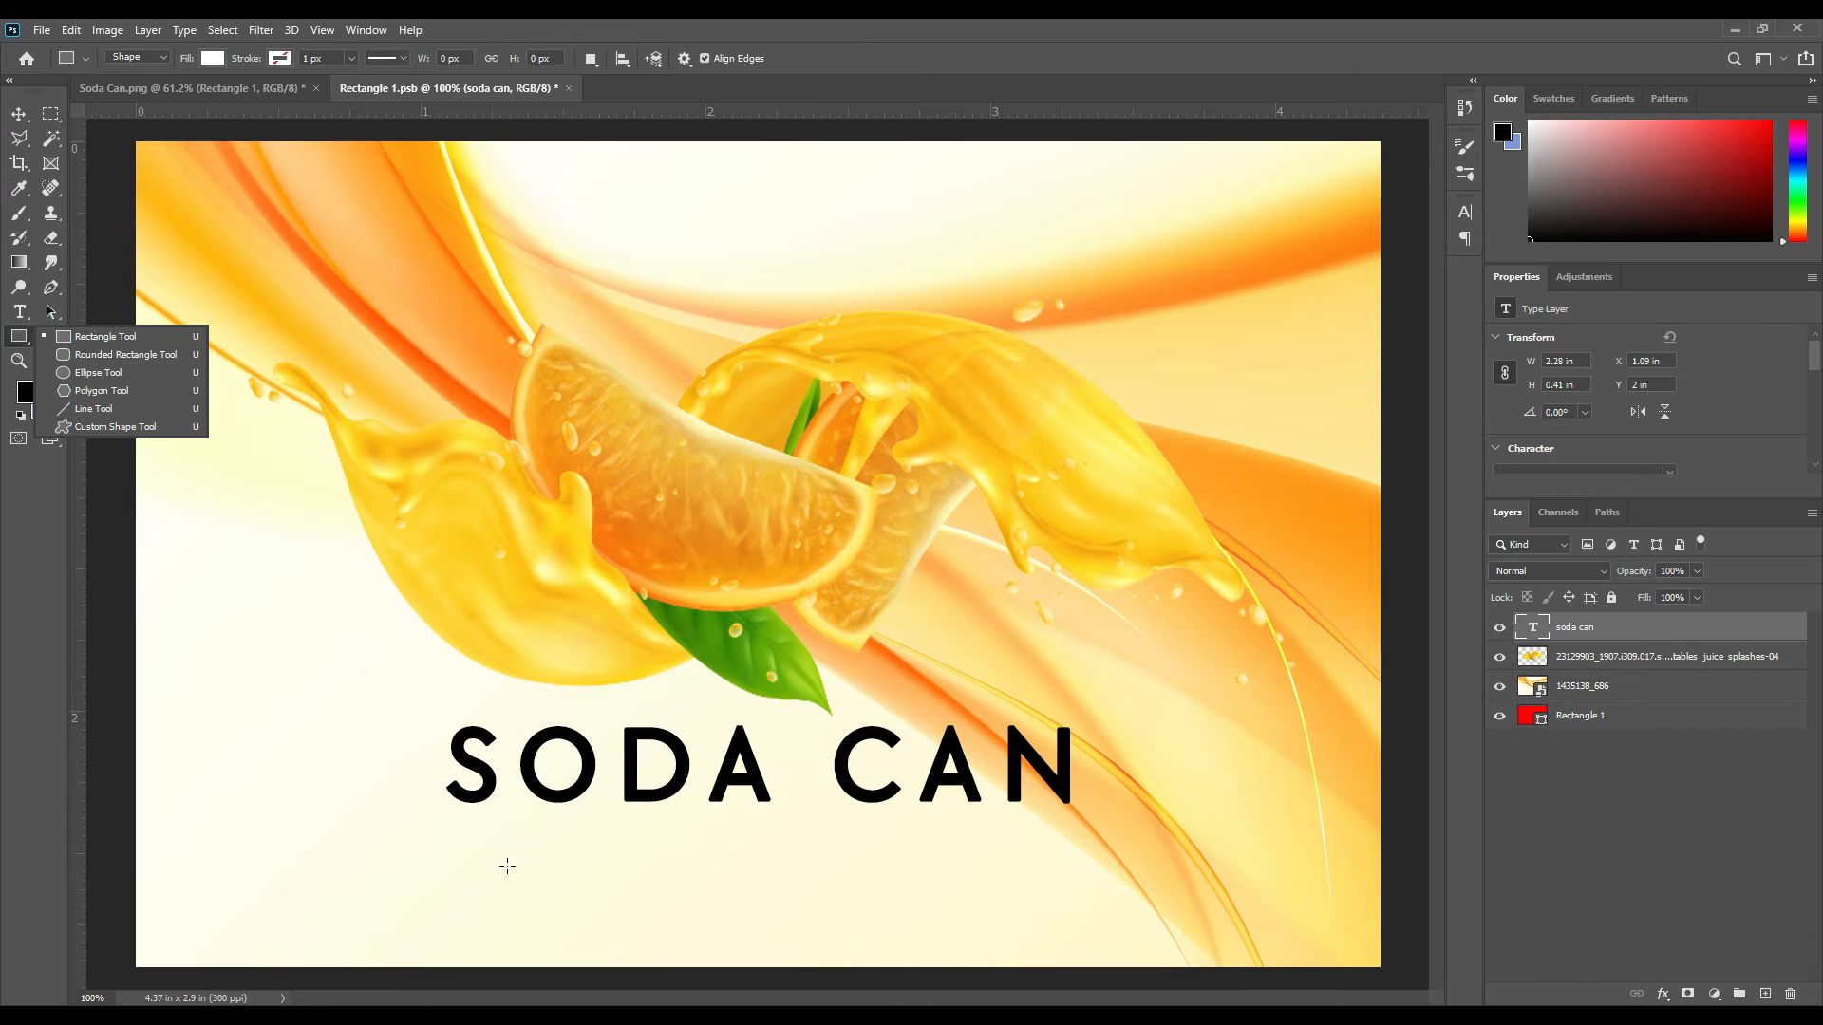
left_click(19, 312)
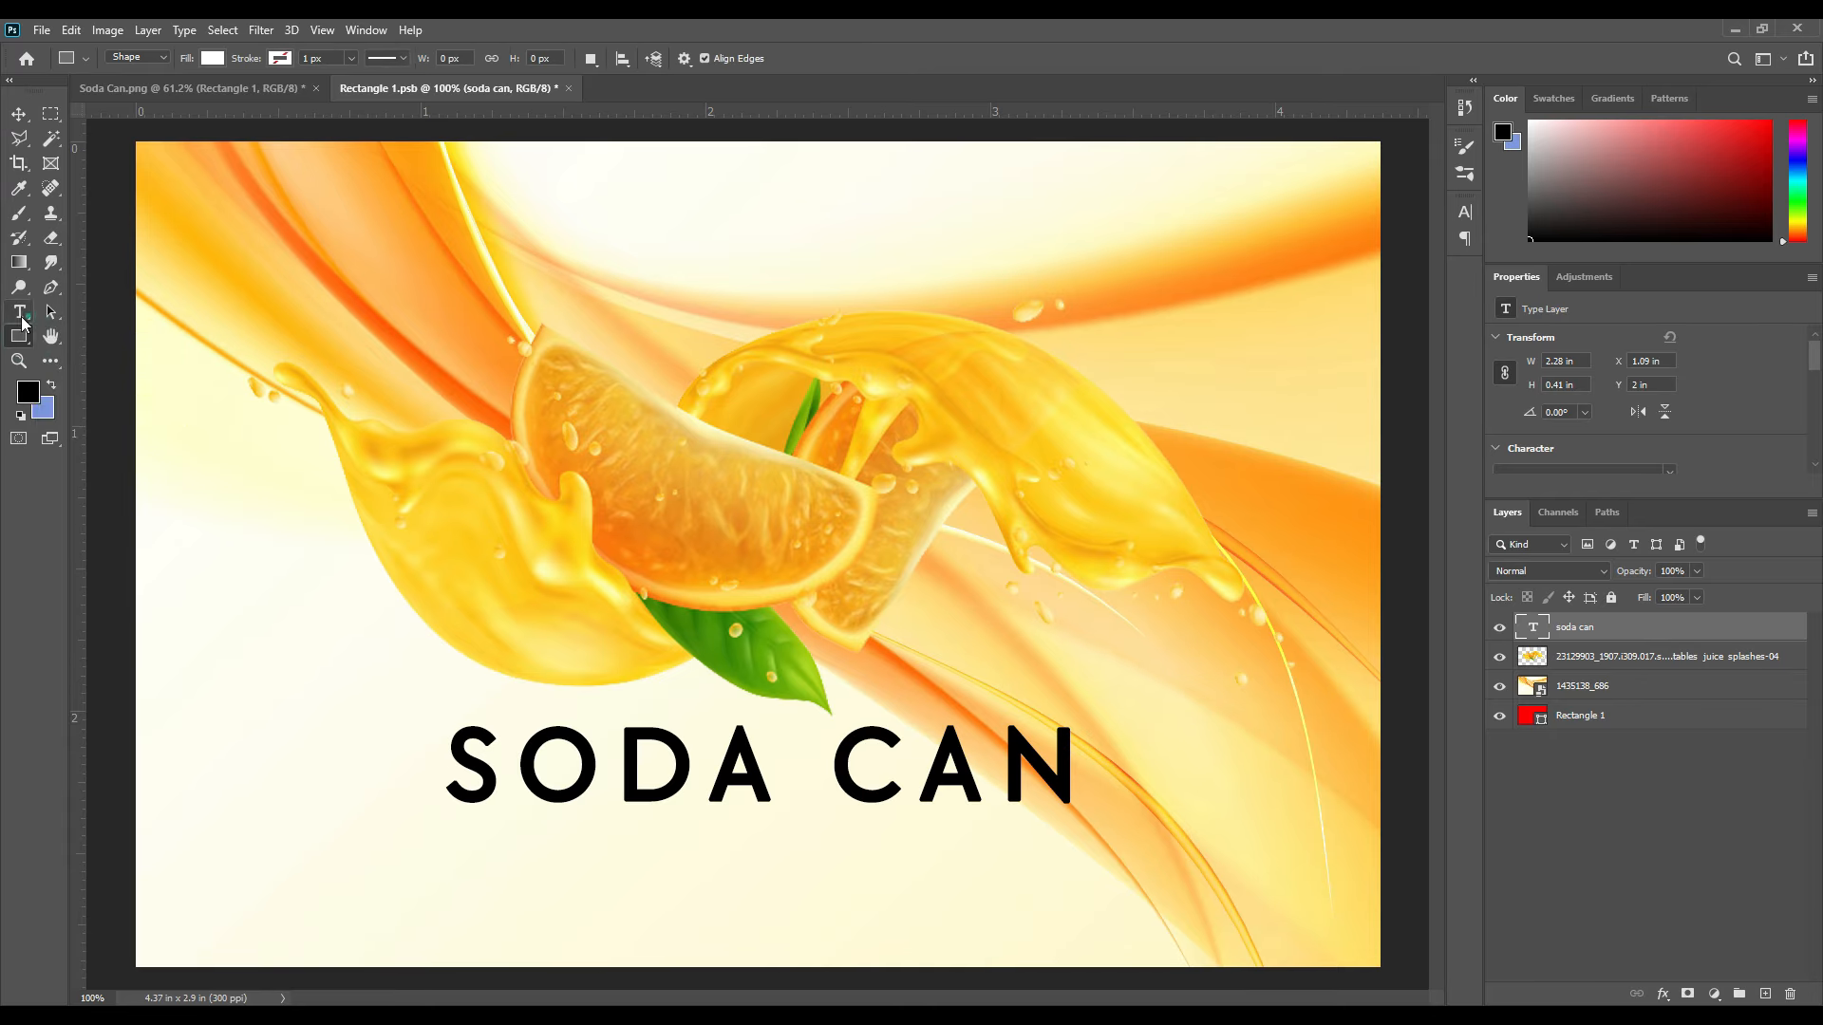
left_click(611, 866)
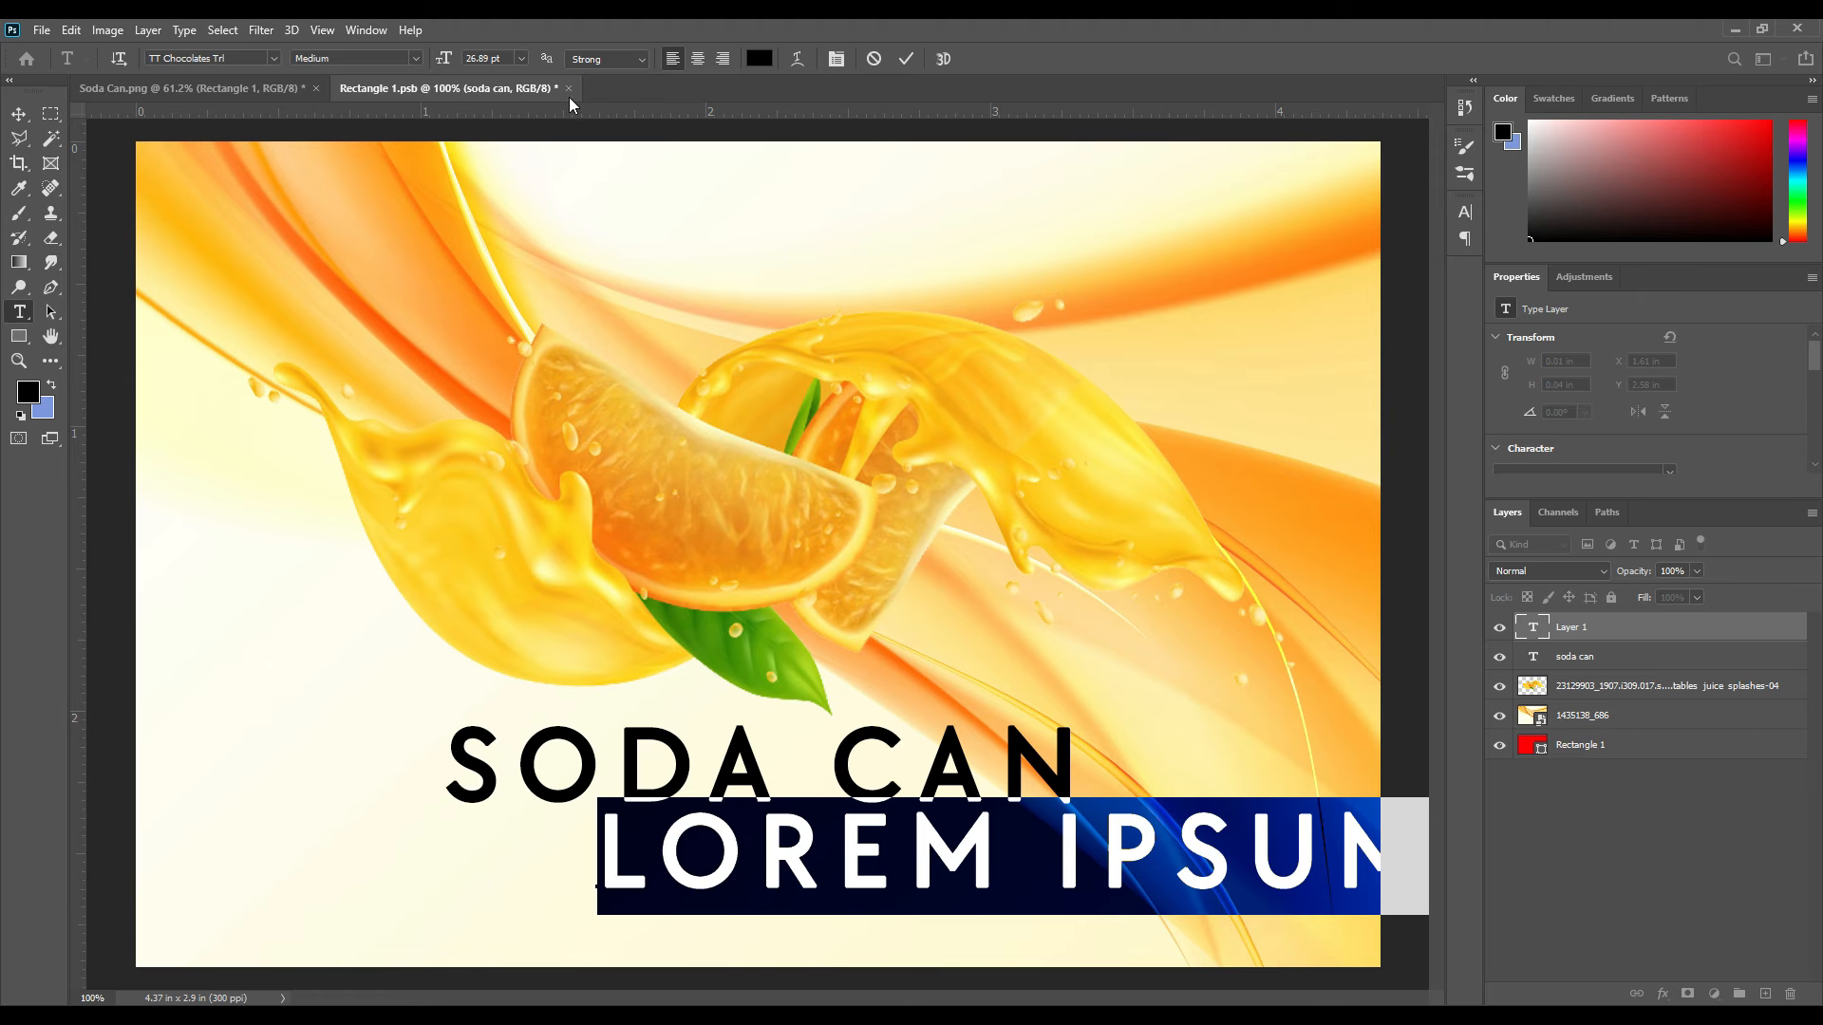
left_click_drag(445, 64, 390, 84)
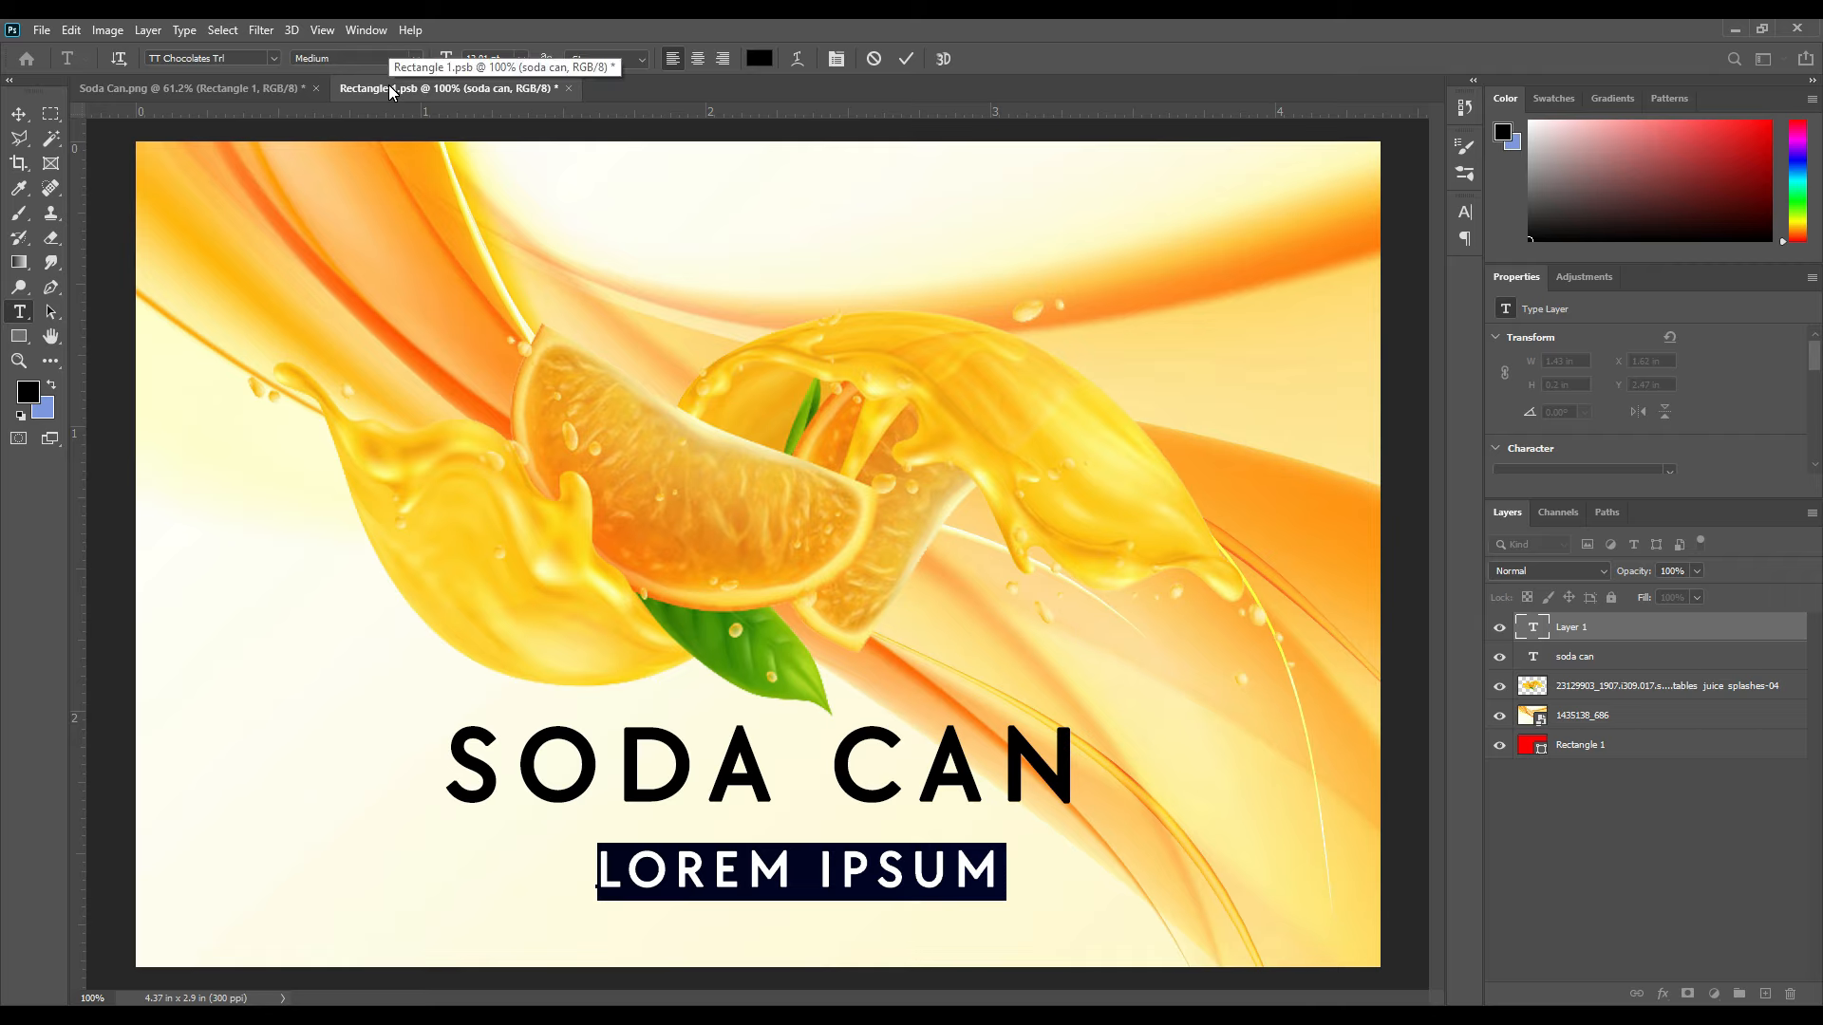
type("orange fa")
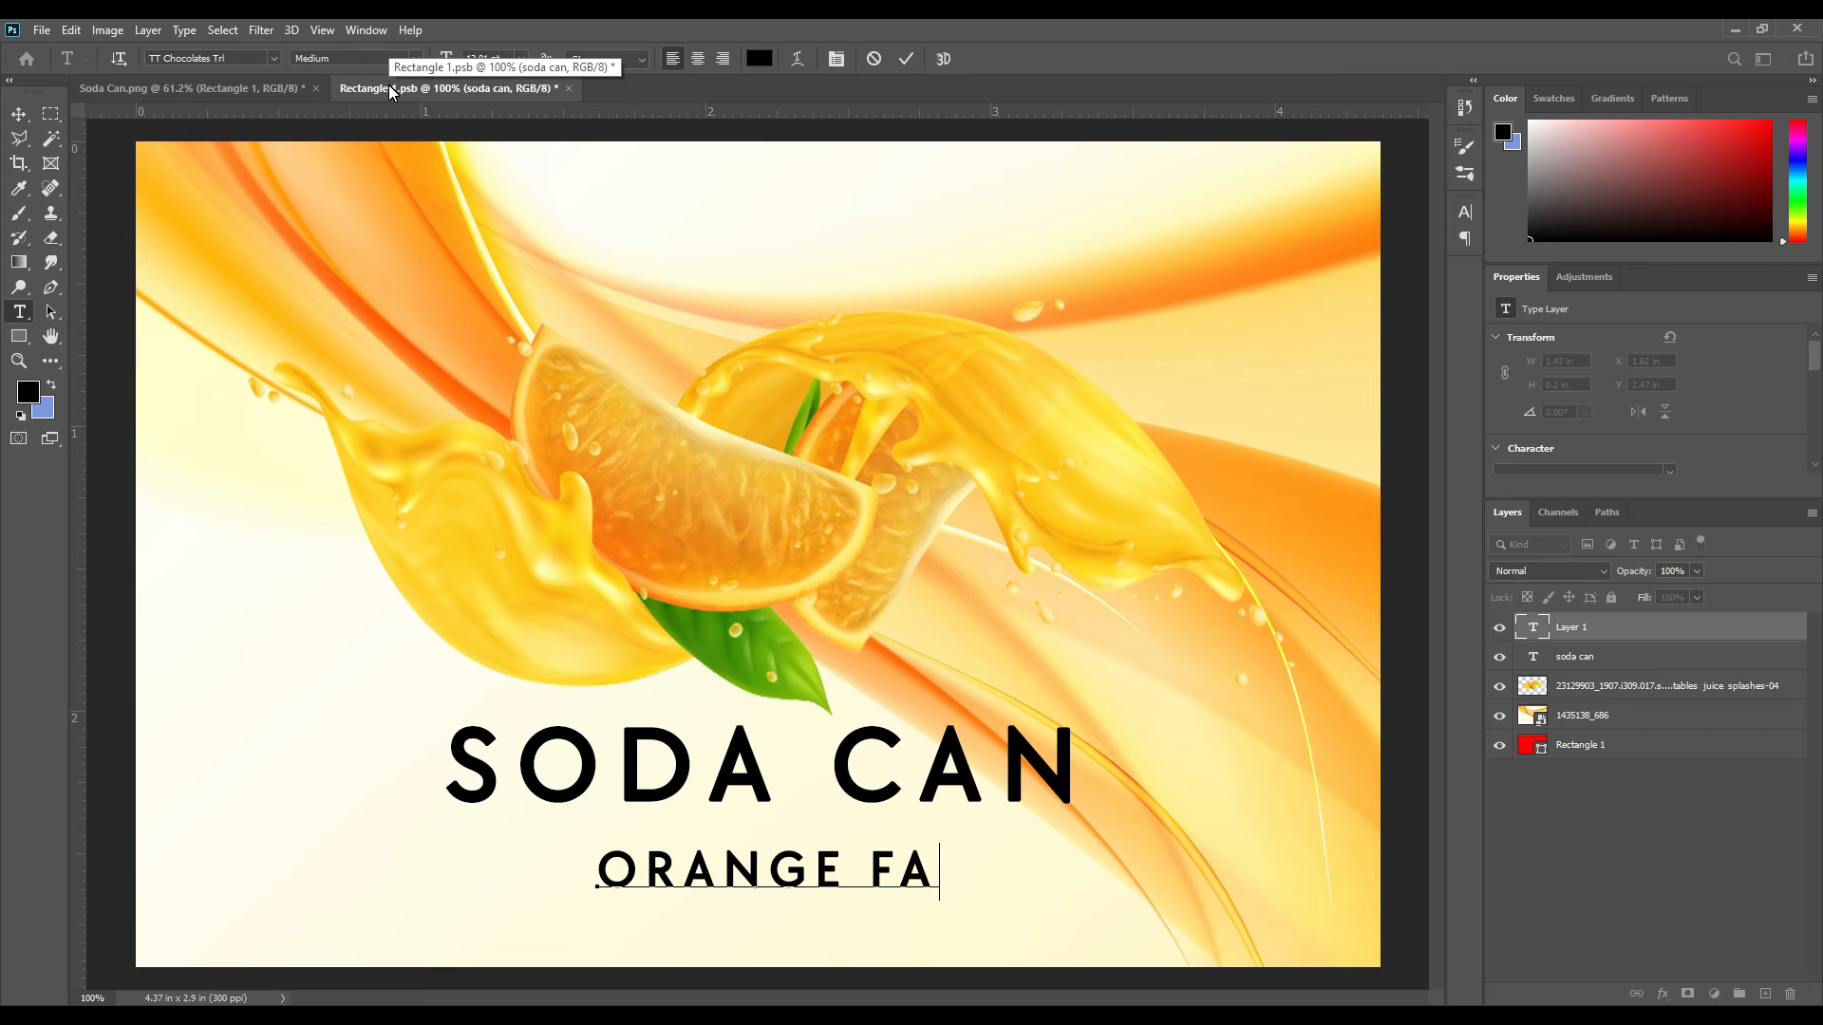
key("BackSpace")
type("lavour")
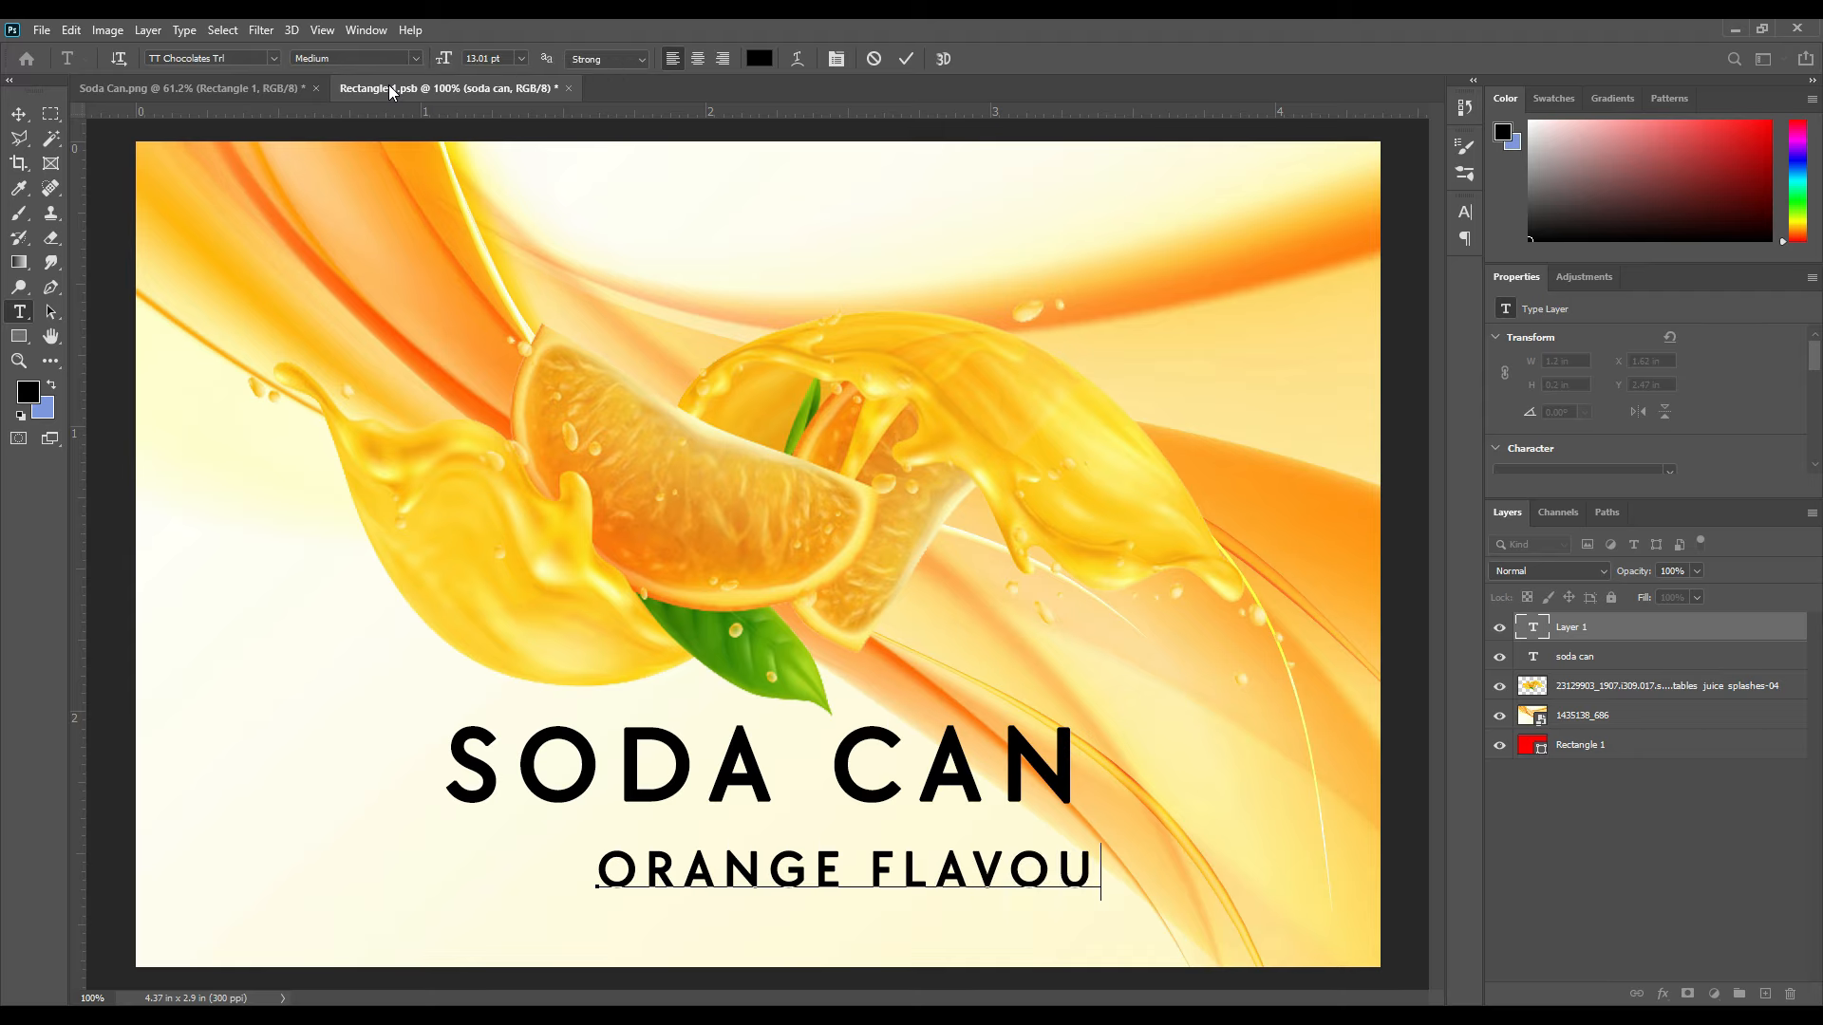
left_click(907, 58)
left_click(21, 116)
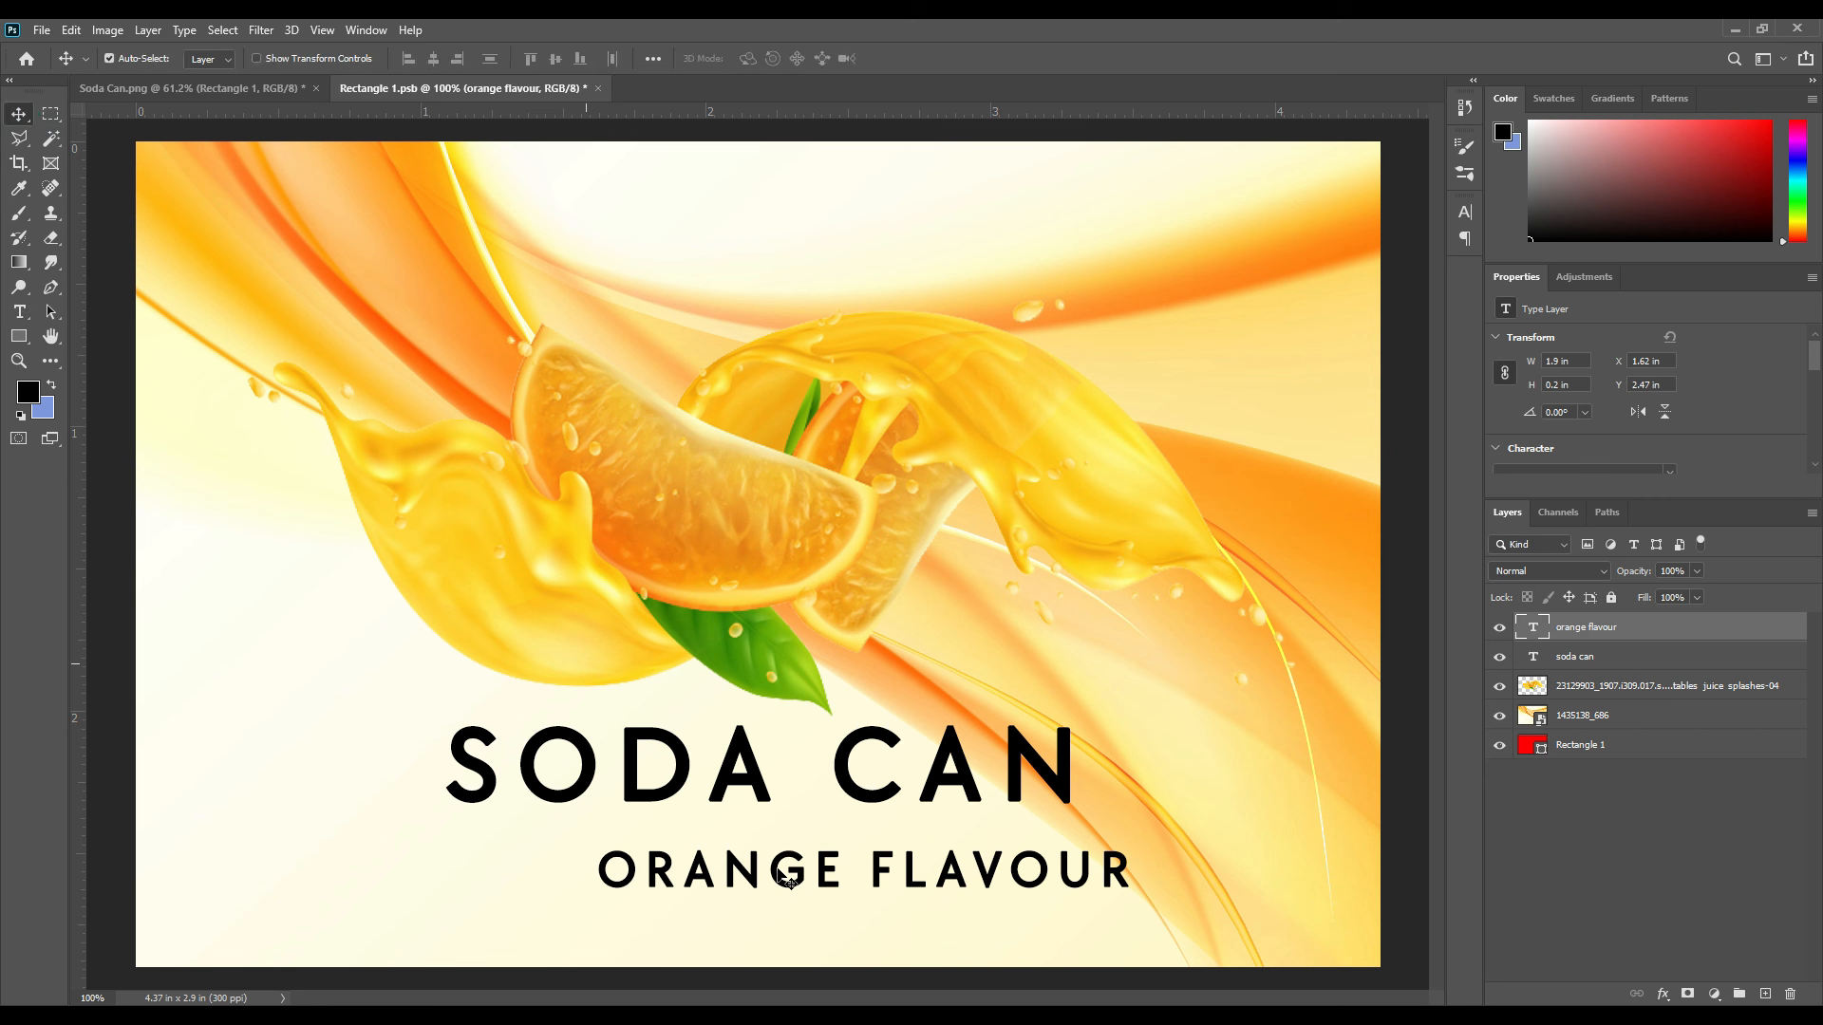
left_click_drag(801, 881, 653, 851)
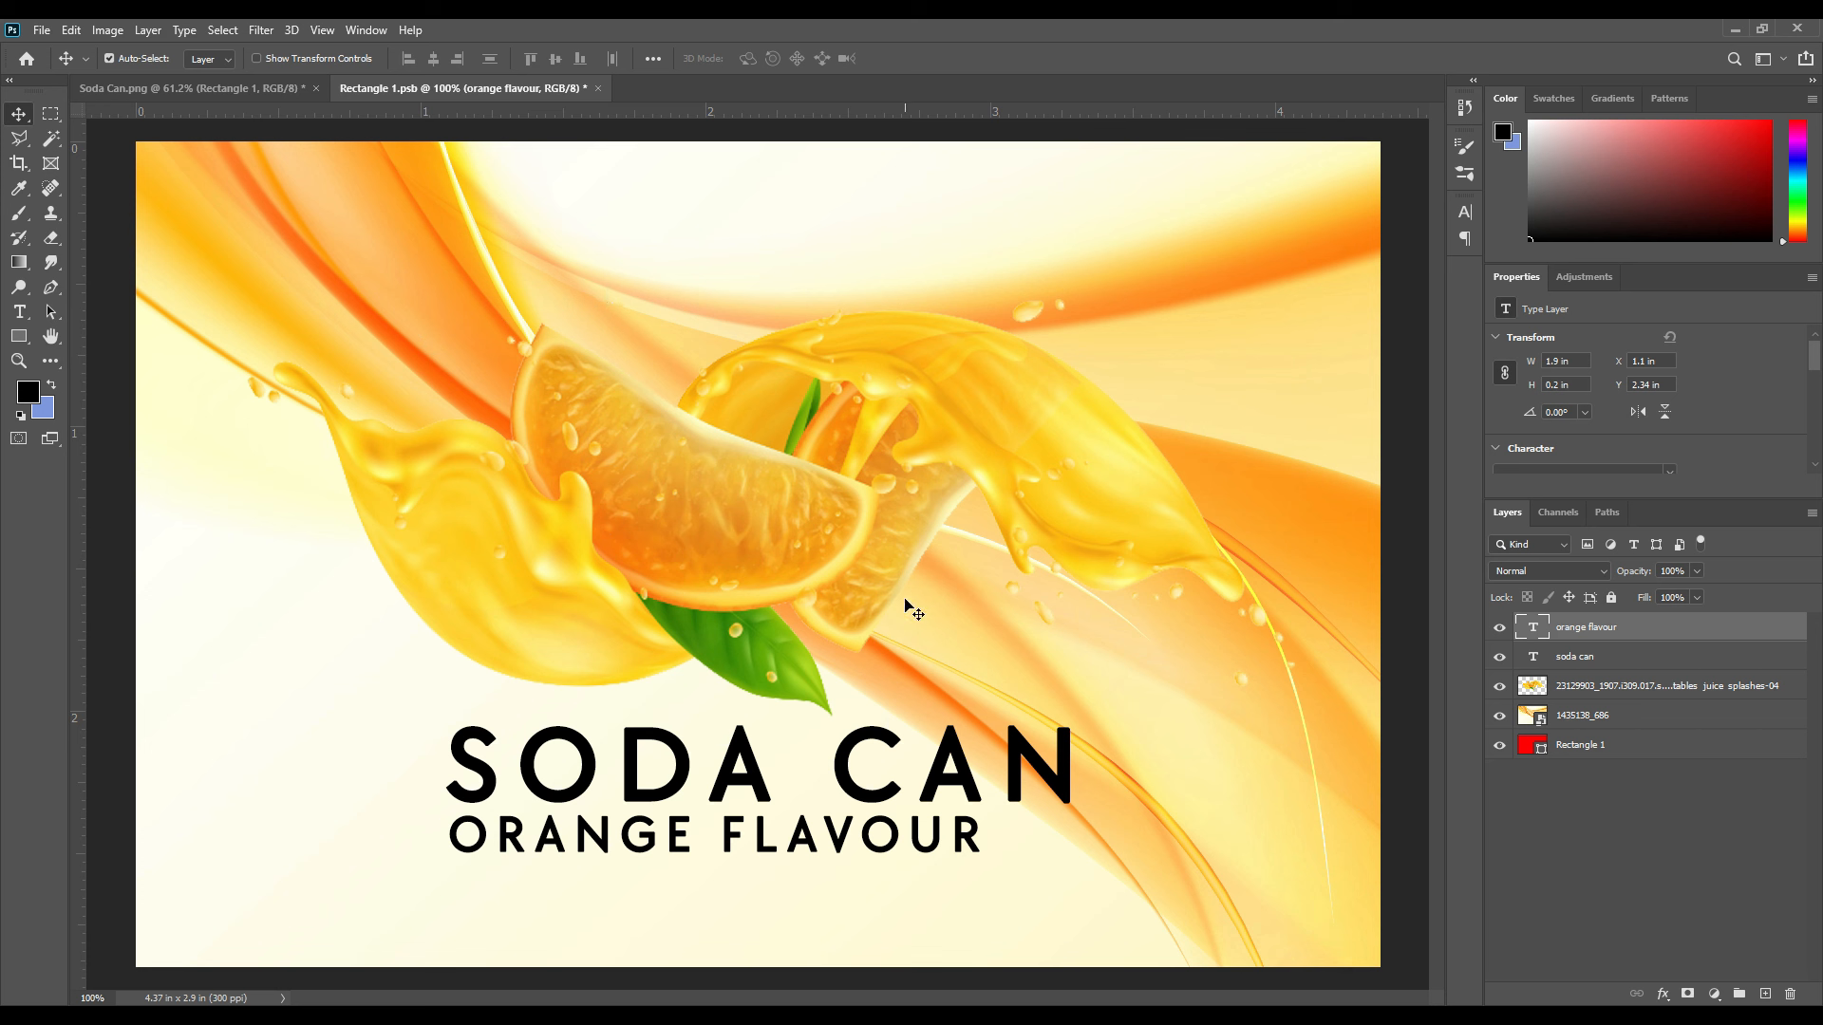
Save the Rectangle 1.psb contents and return to the Soda Can.png document
left_click(41, 31)
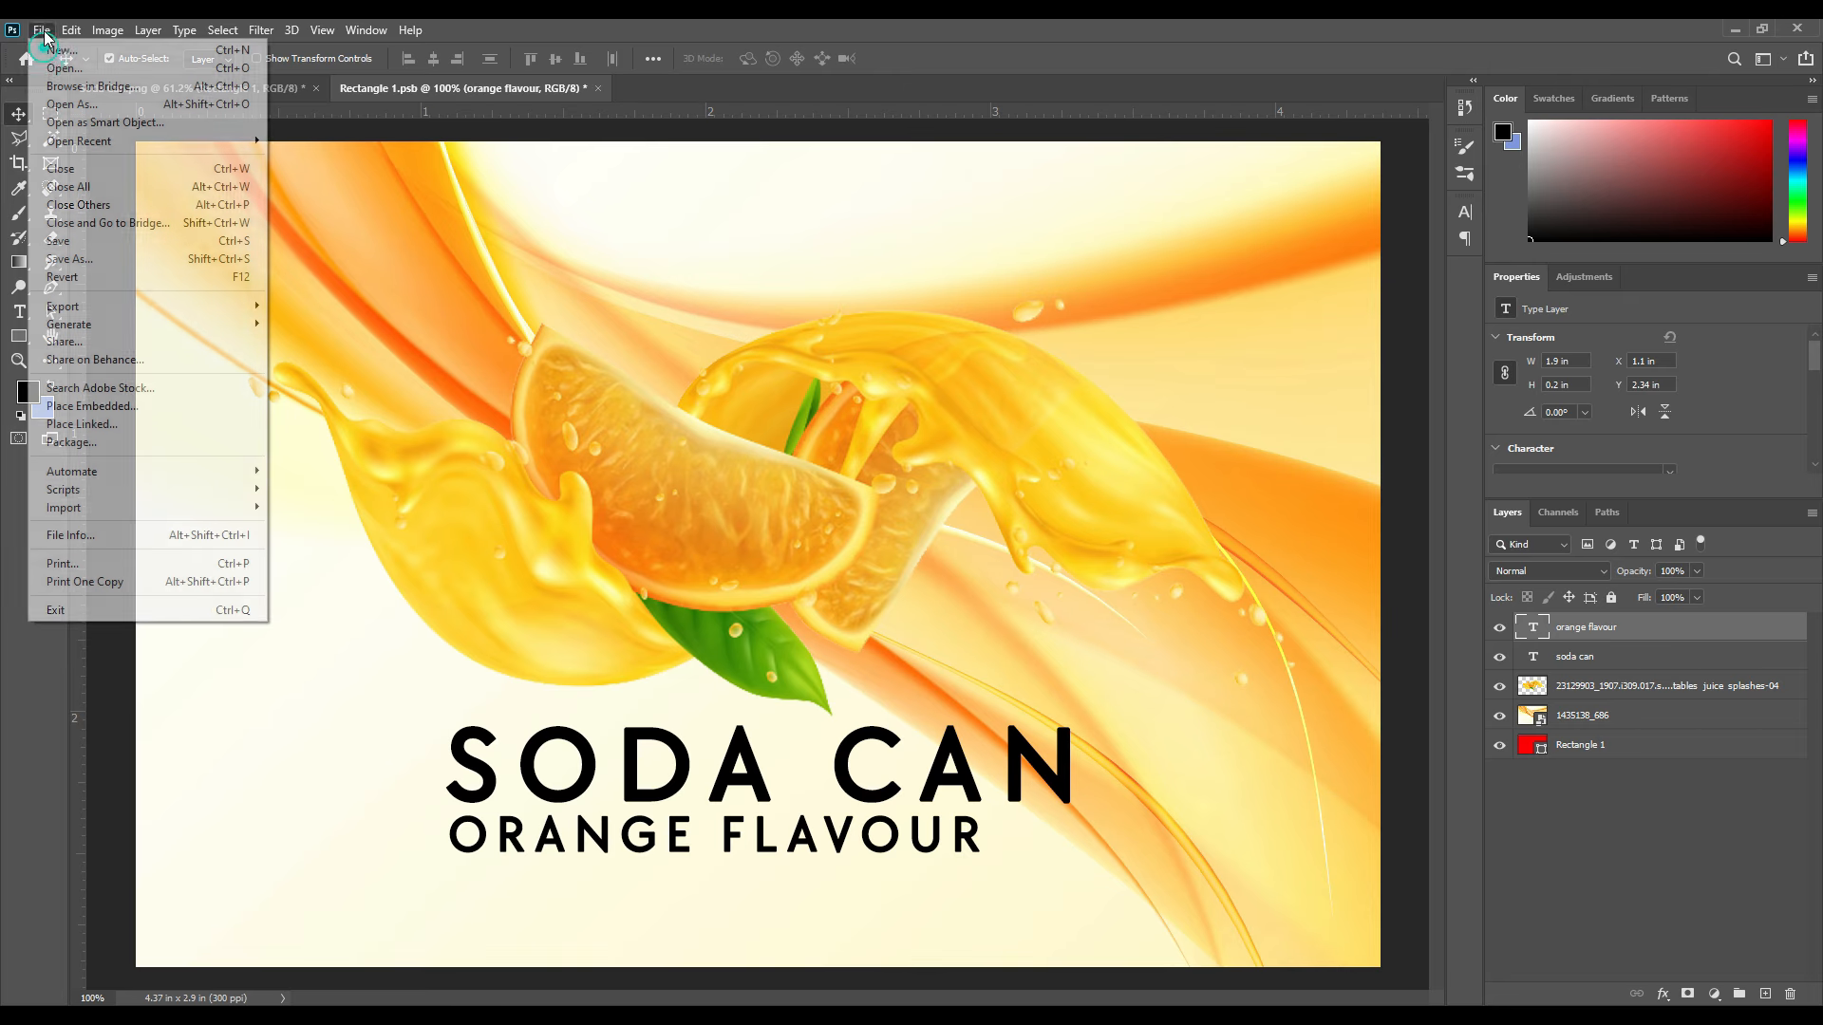
left_click(76, 245)
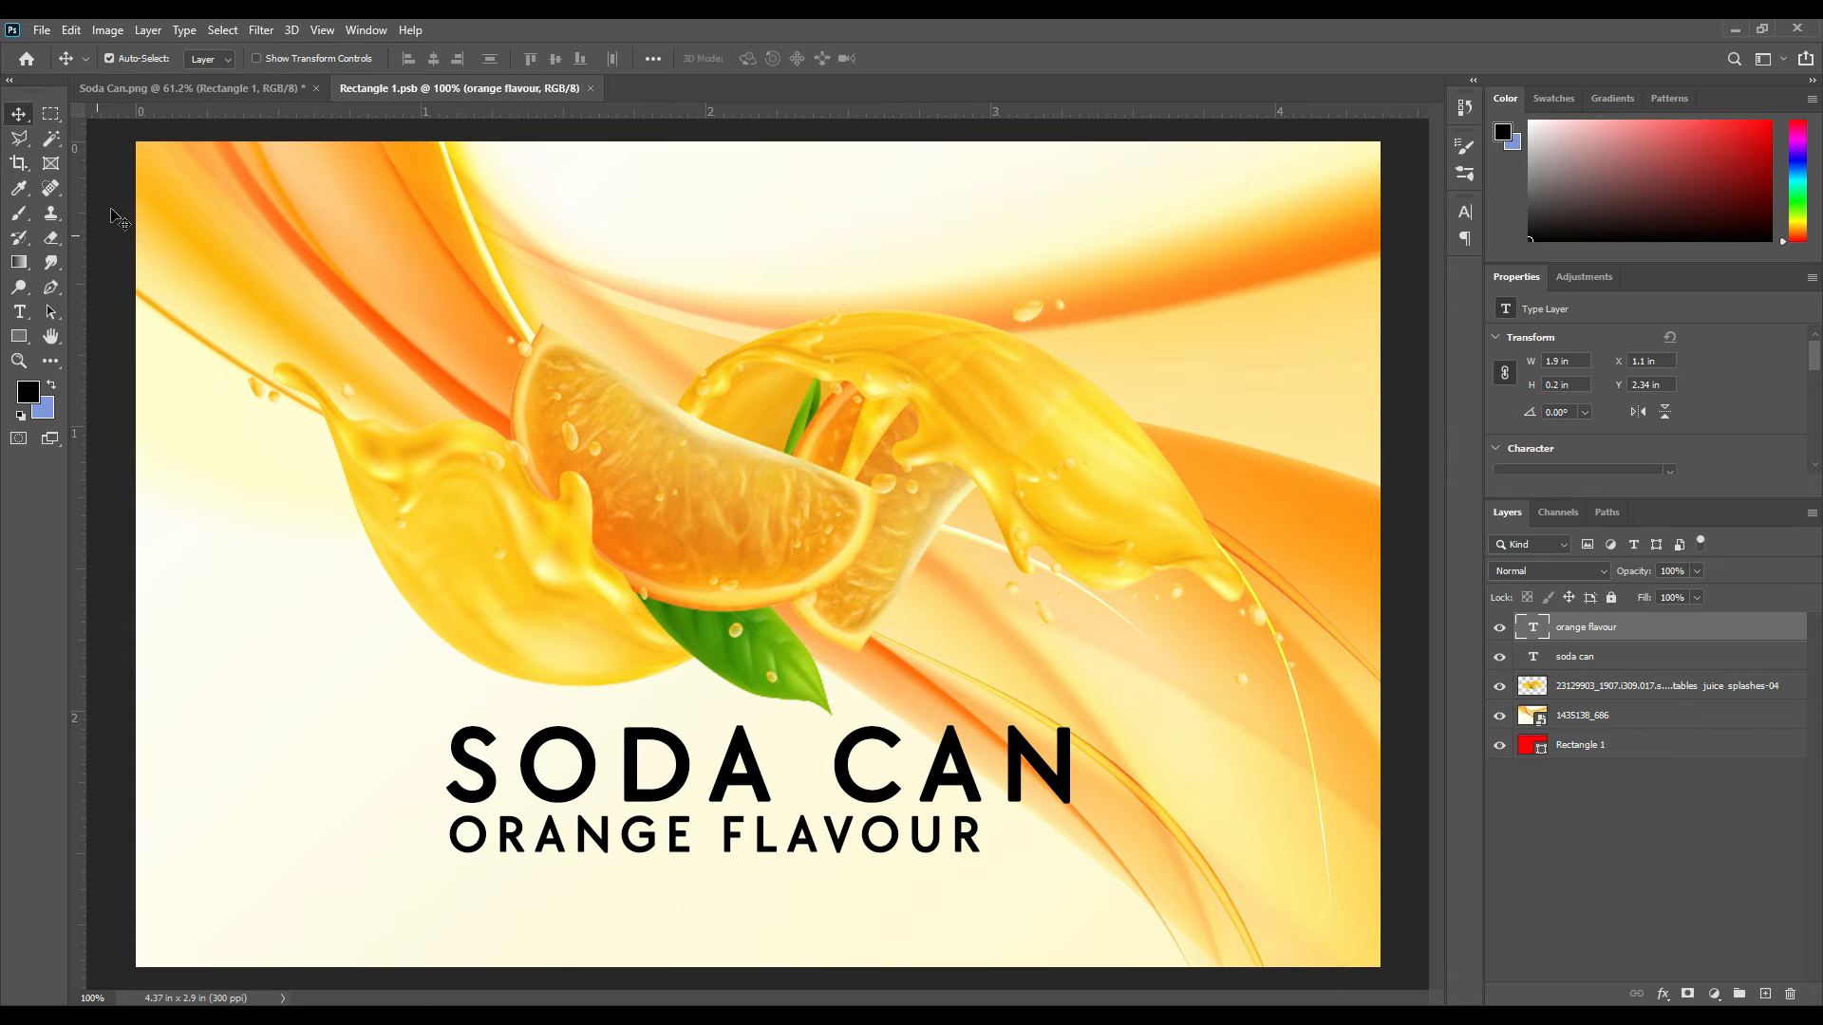
left_click(158, 91)
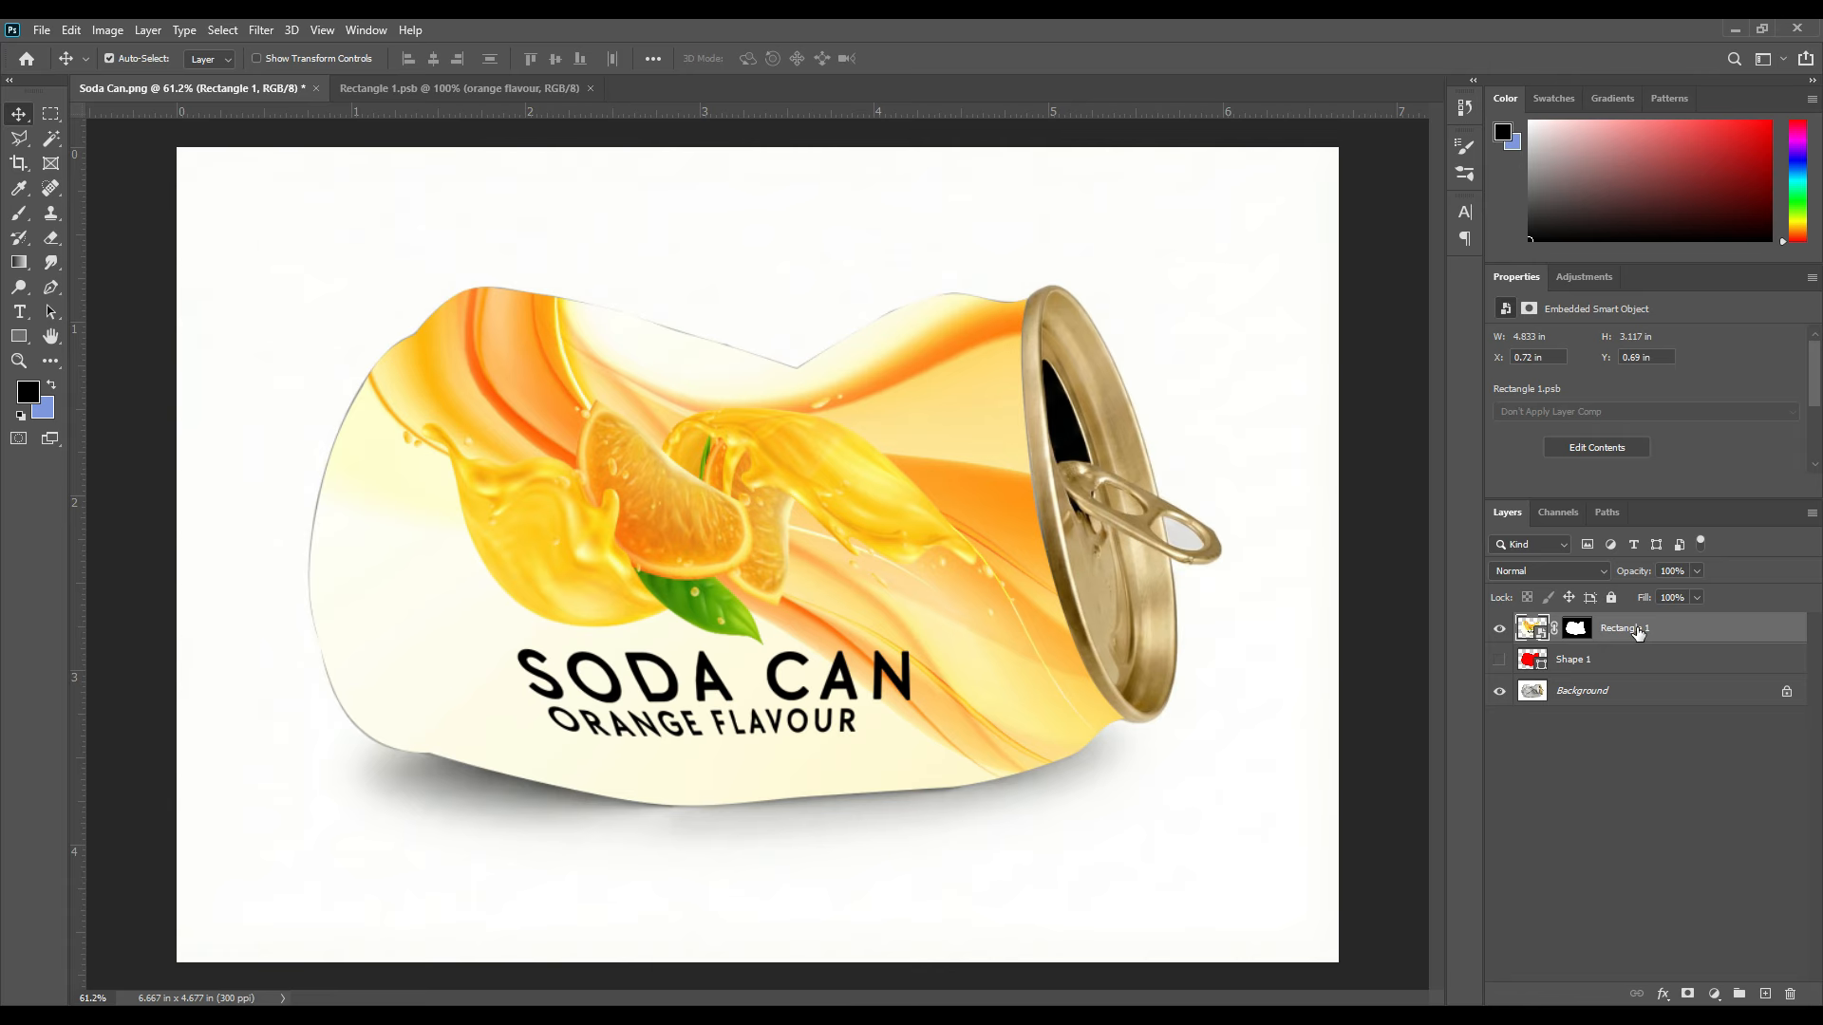
Set Rectangle 1's blend mode to Linear Burn and its Blend If underlying-layer sliders to 1 for black and 195 / 249 for white
left_click(1547, 574)
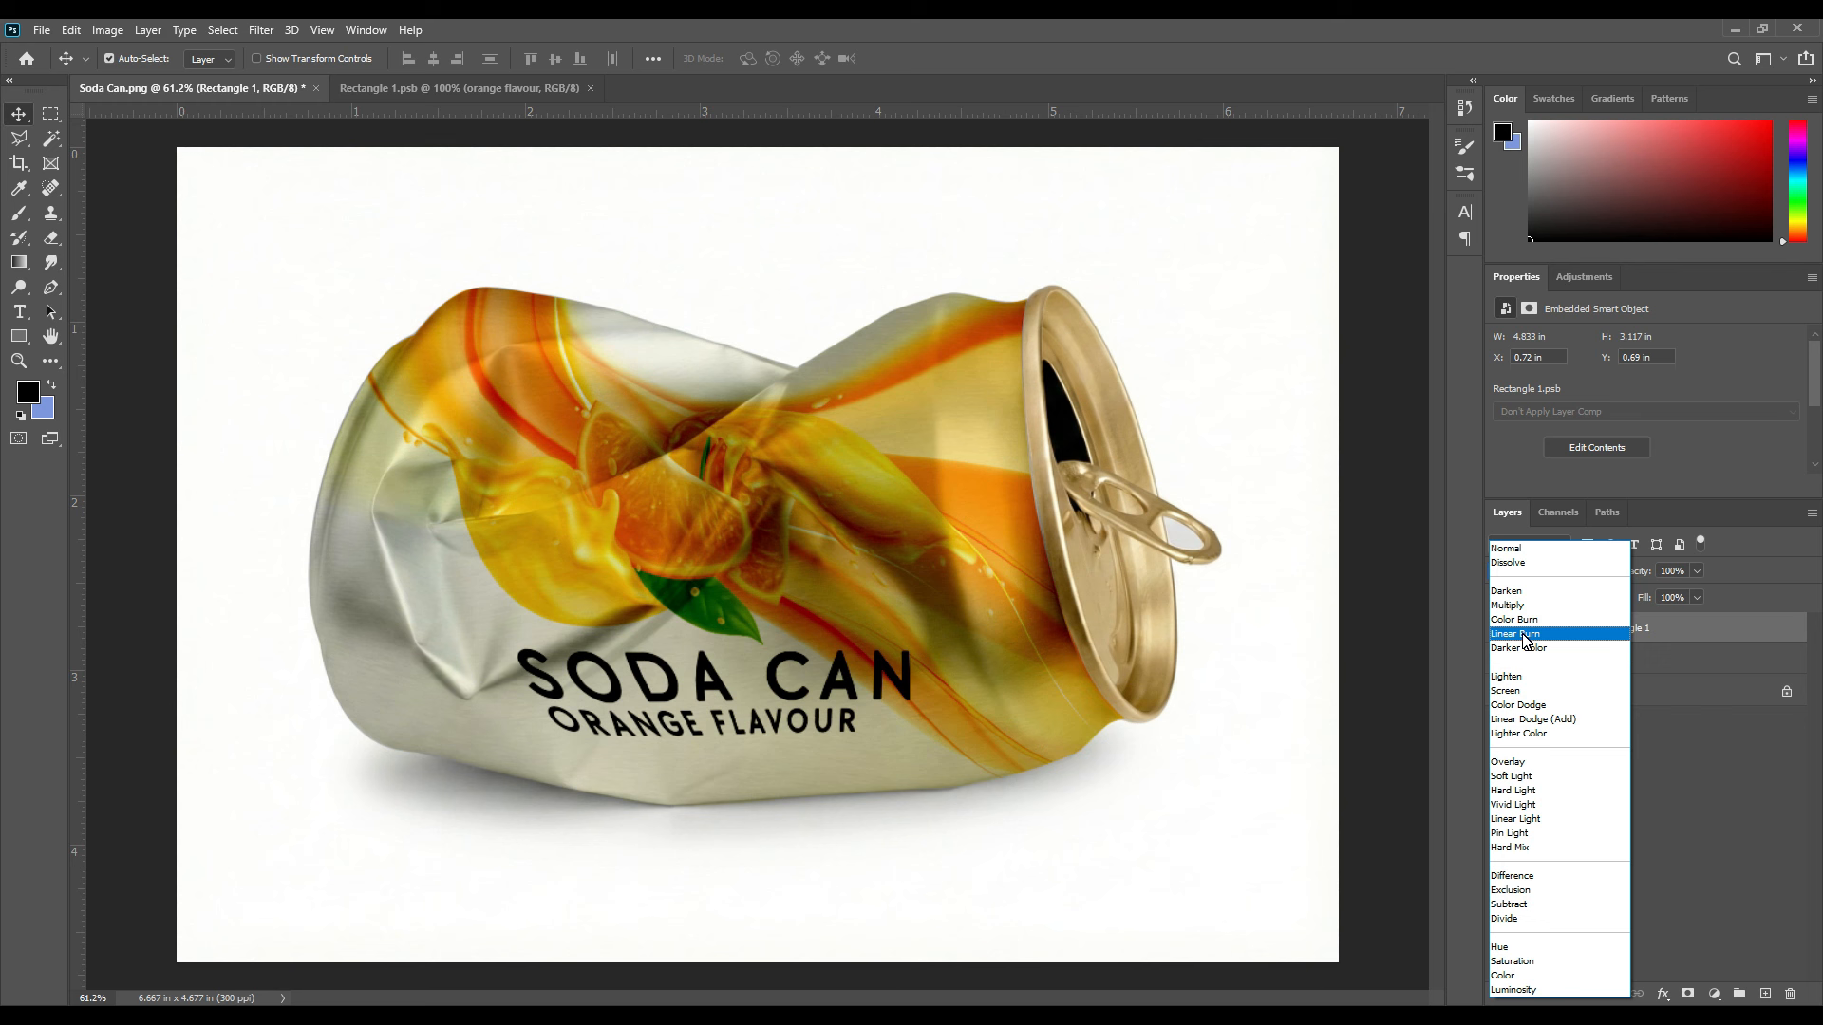
left_click(1523, 634)
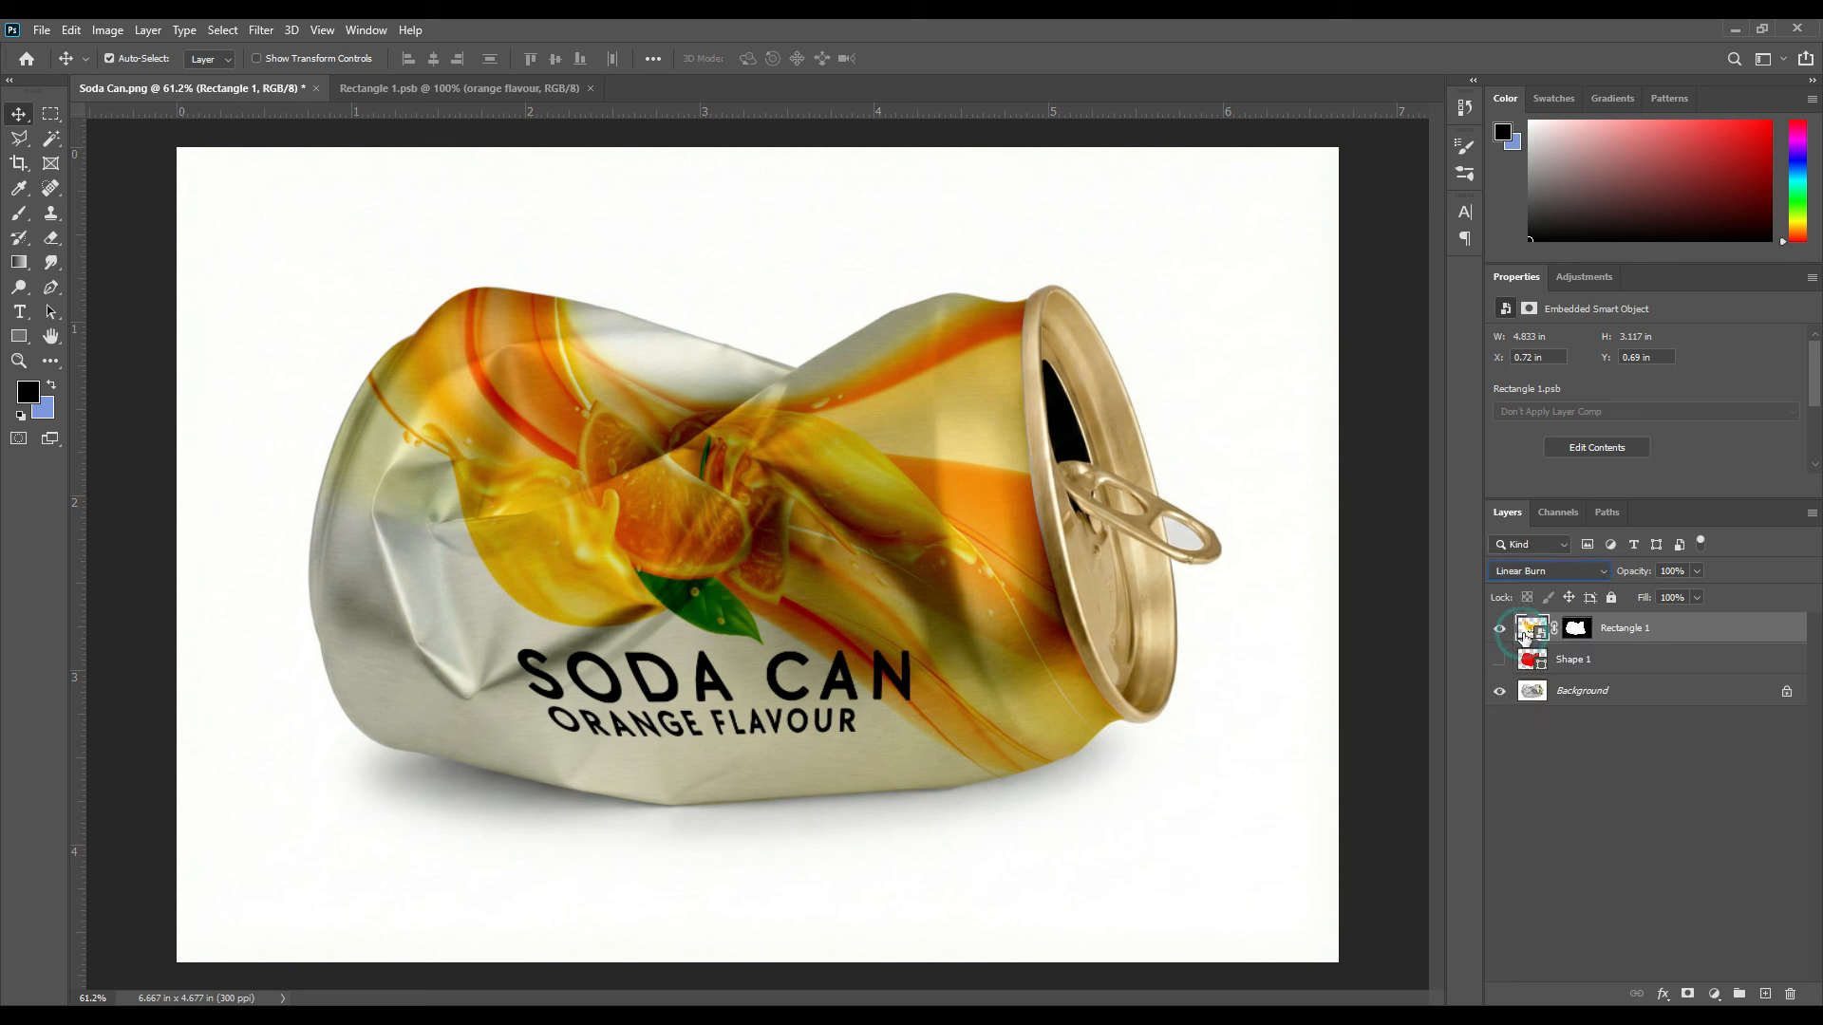
left_click(1728, 634)
double_click(1730, 632)
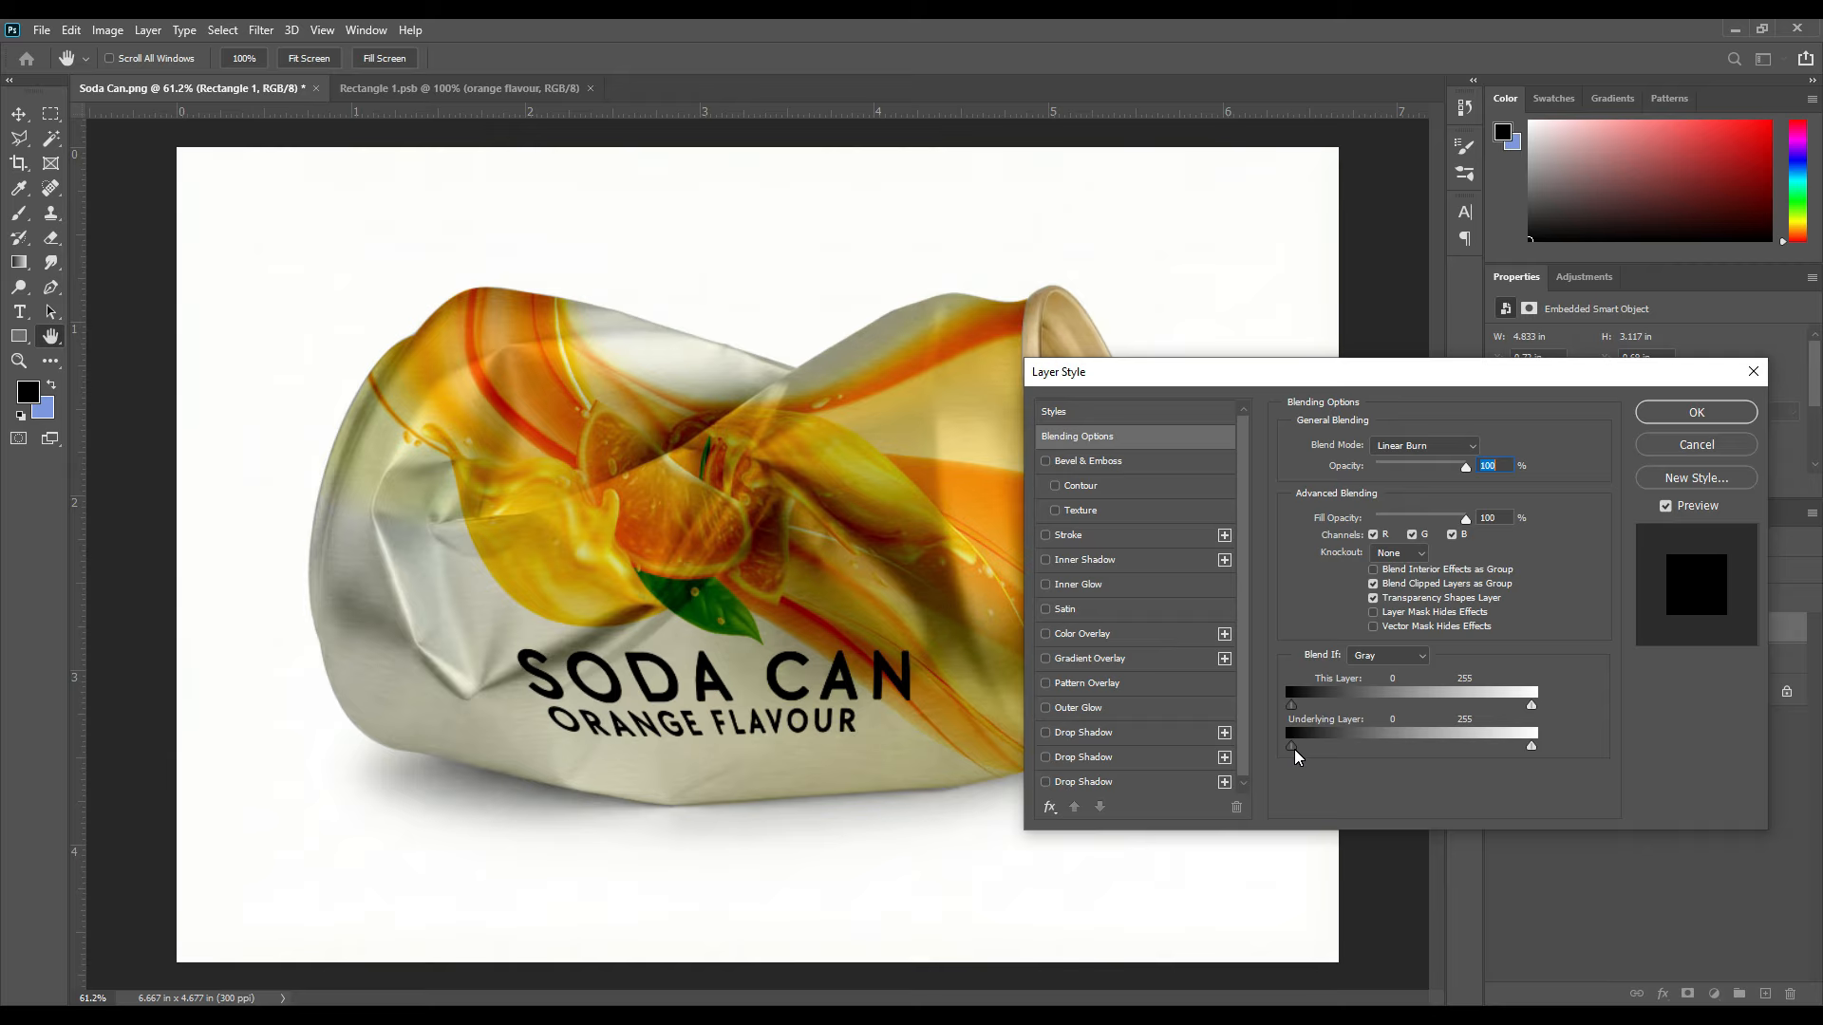
left_click_drag(1293, 747, 1349, 767)
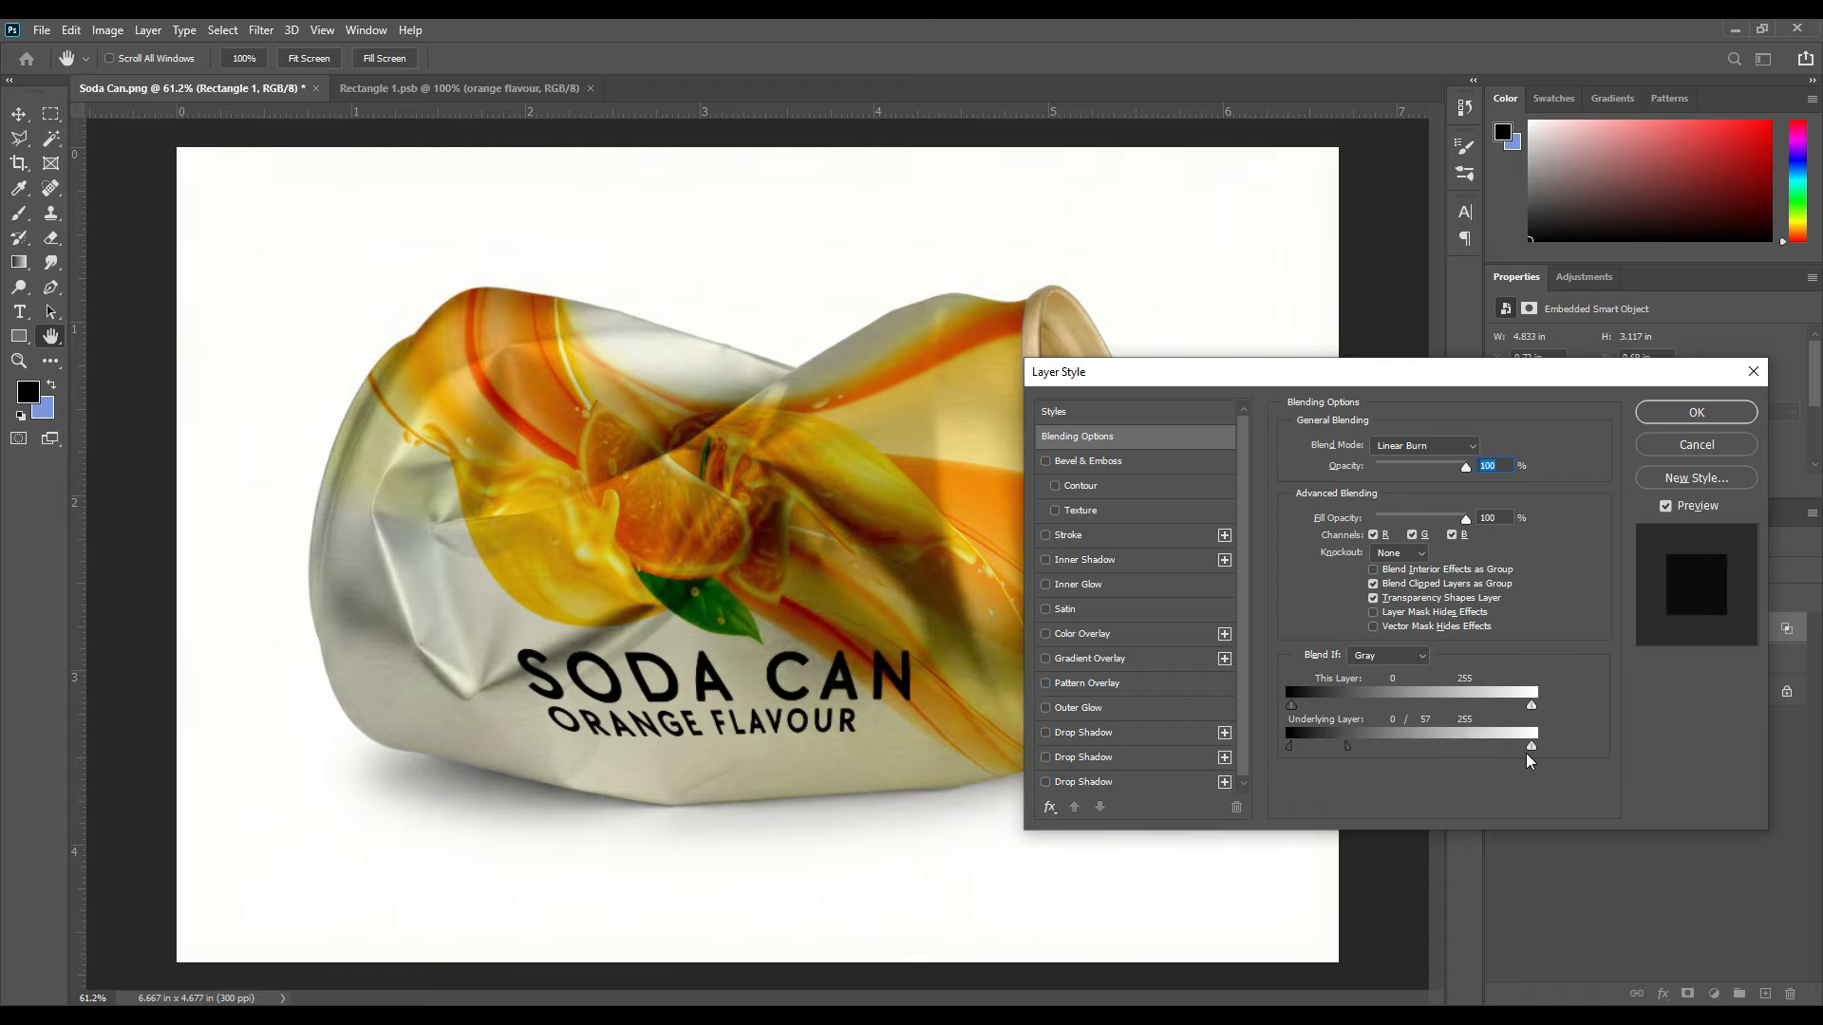
left_click_drag(1531, 747, 1292, 754)
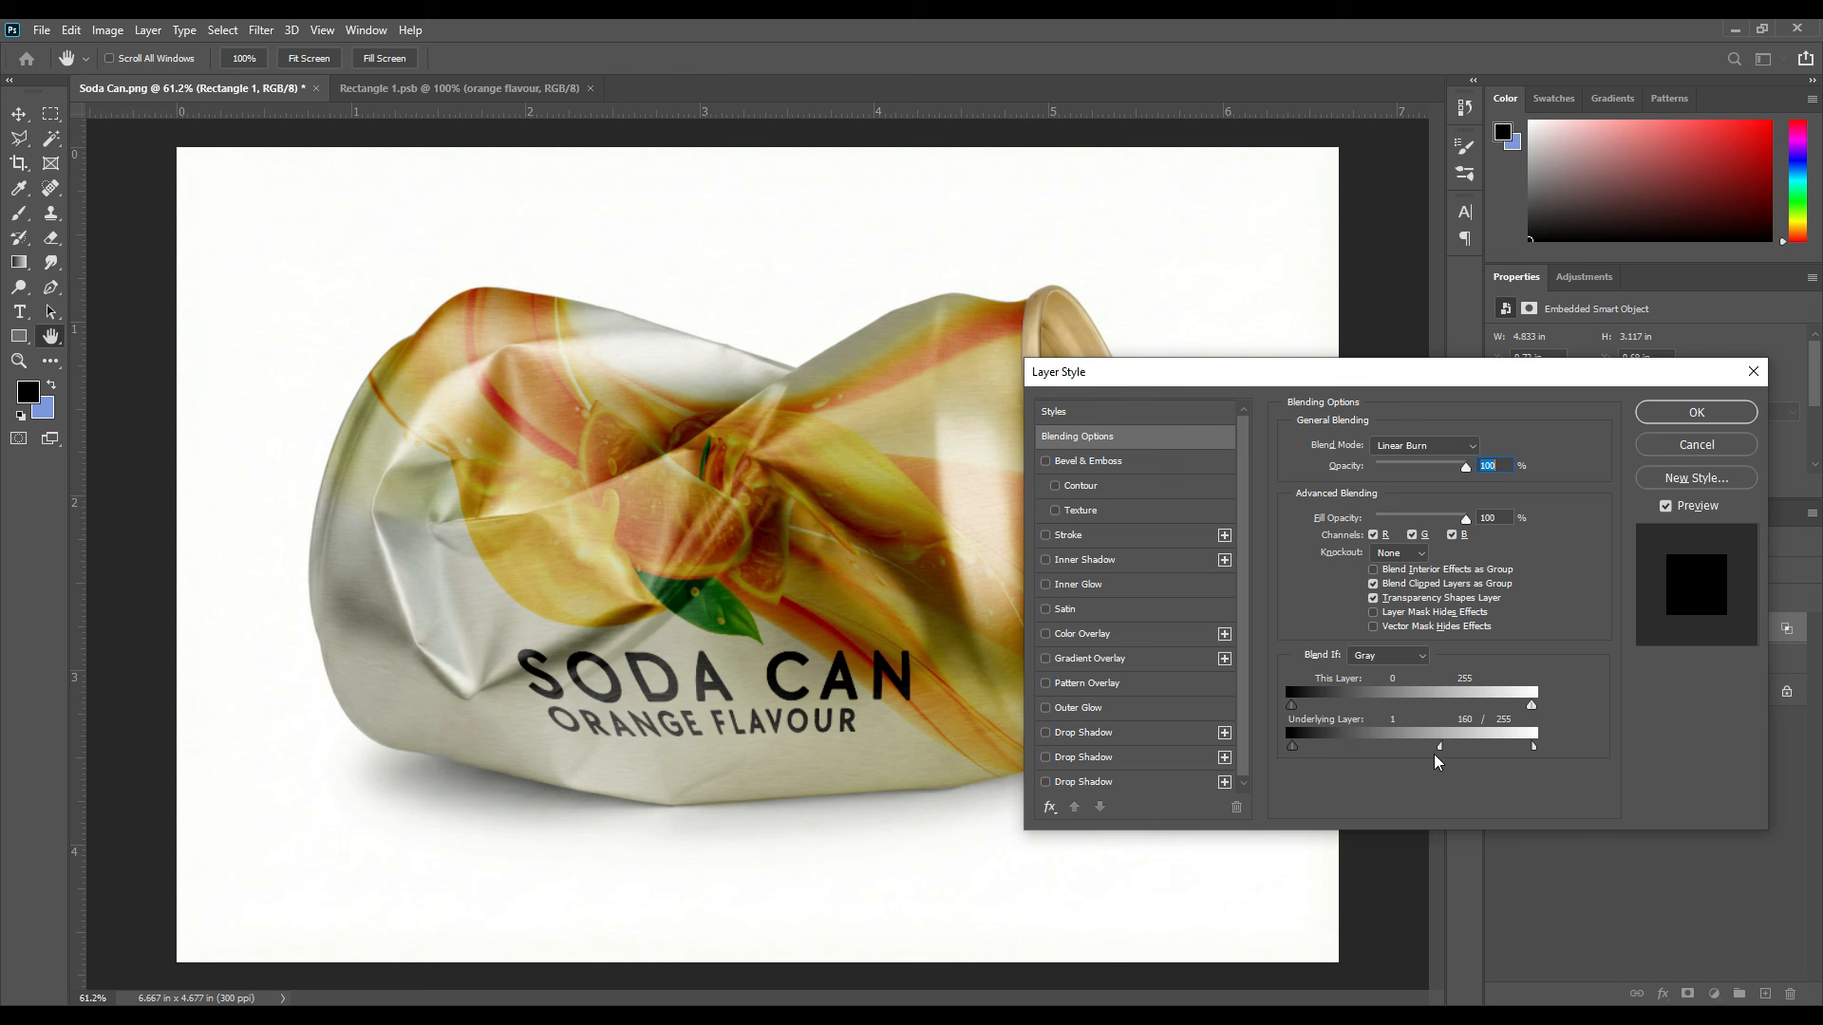
mouse_move(1439, 748)
left_mouse_down()
mouse_move(1530, 753)
mouse_move(1471, 747)
left_mouse_up()
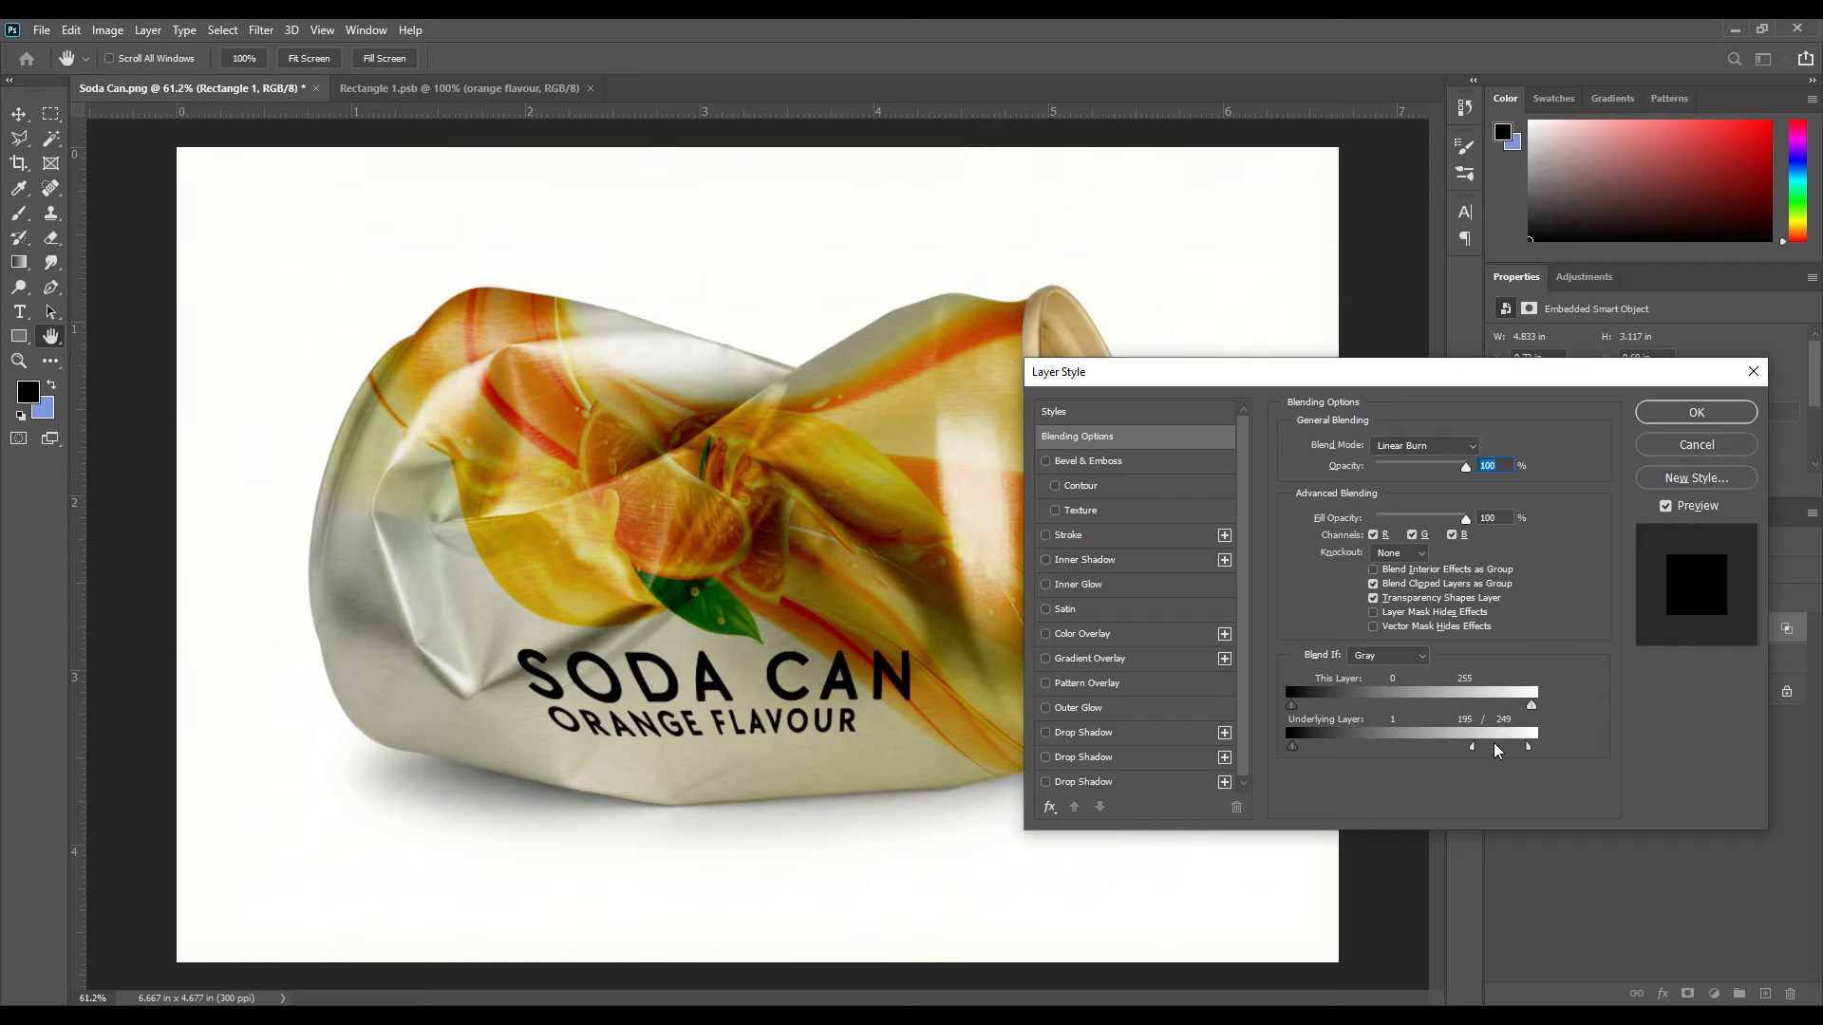
left_click(1662, 417)
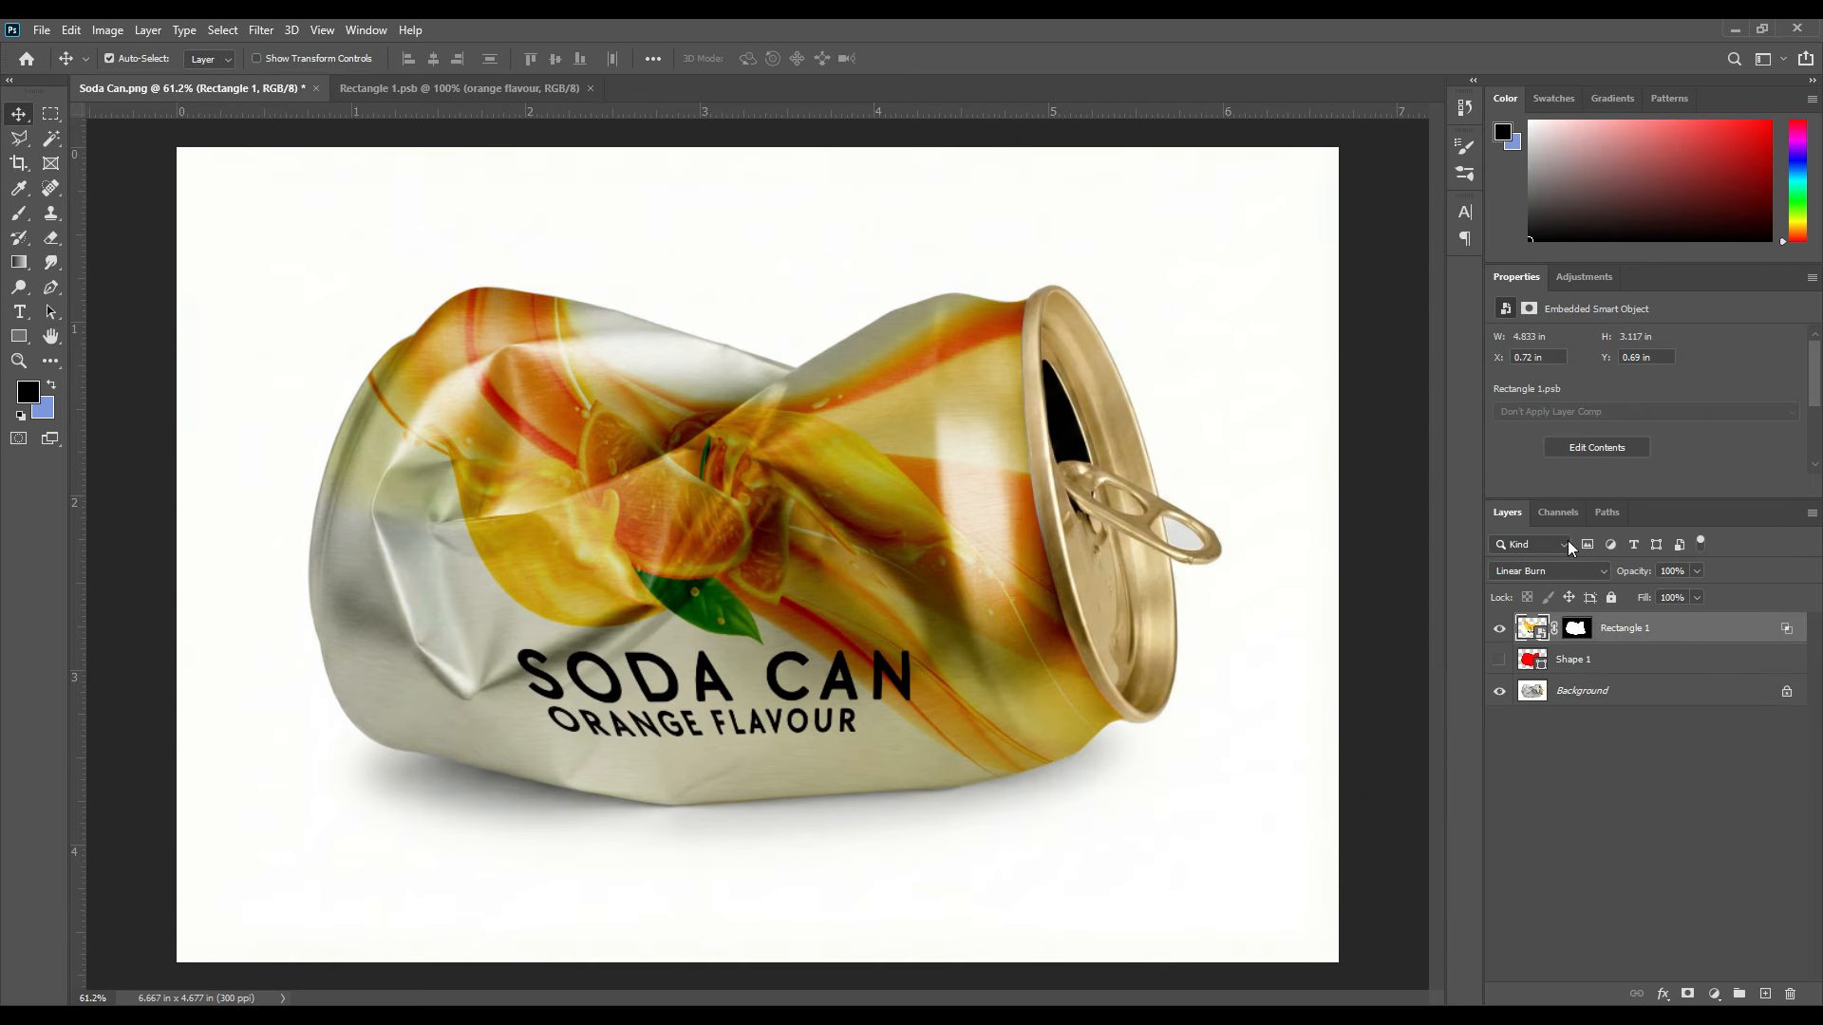
left_click(1552, 784)
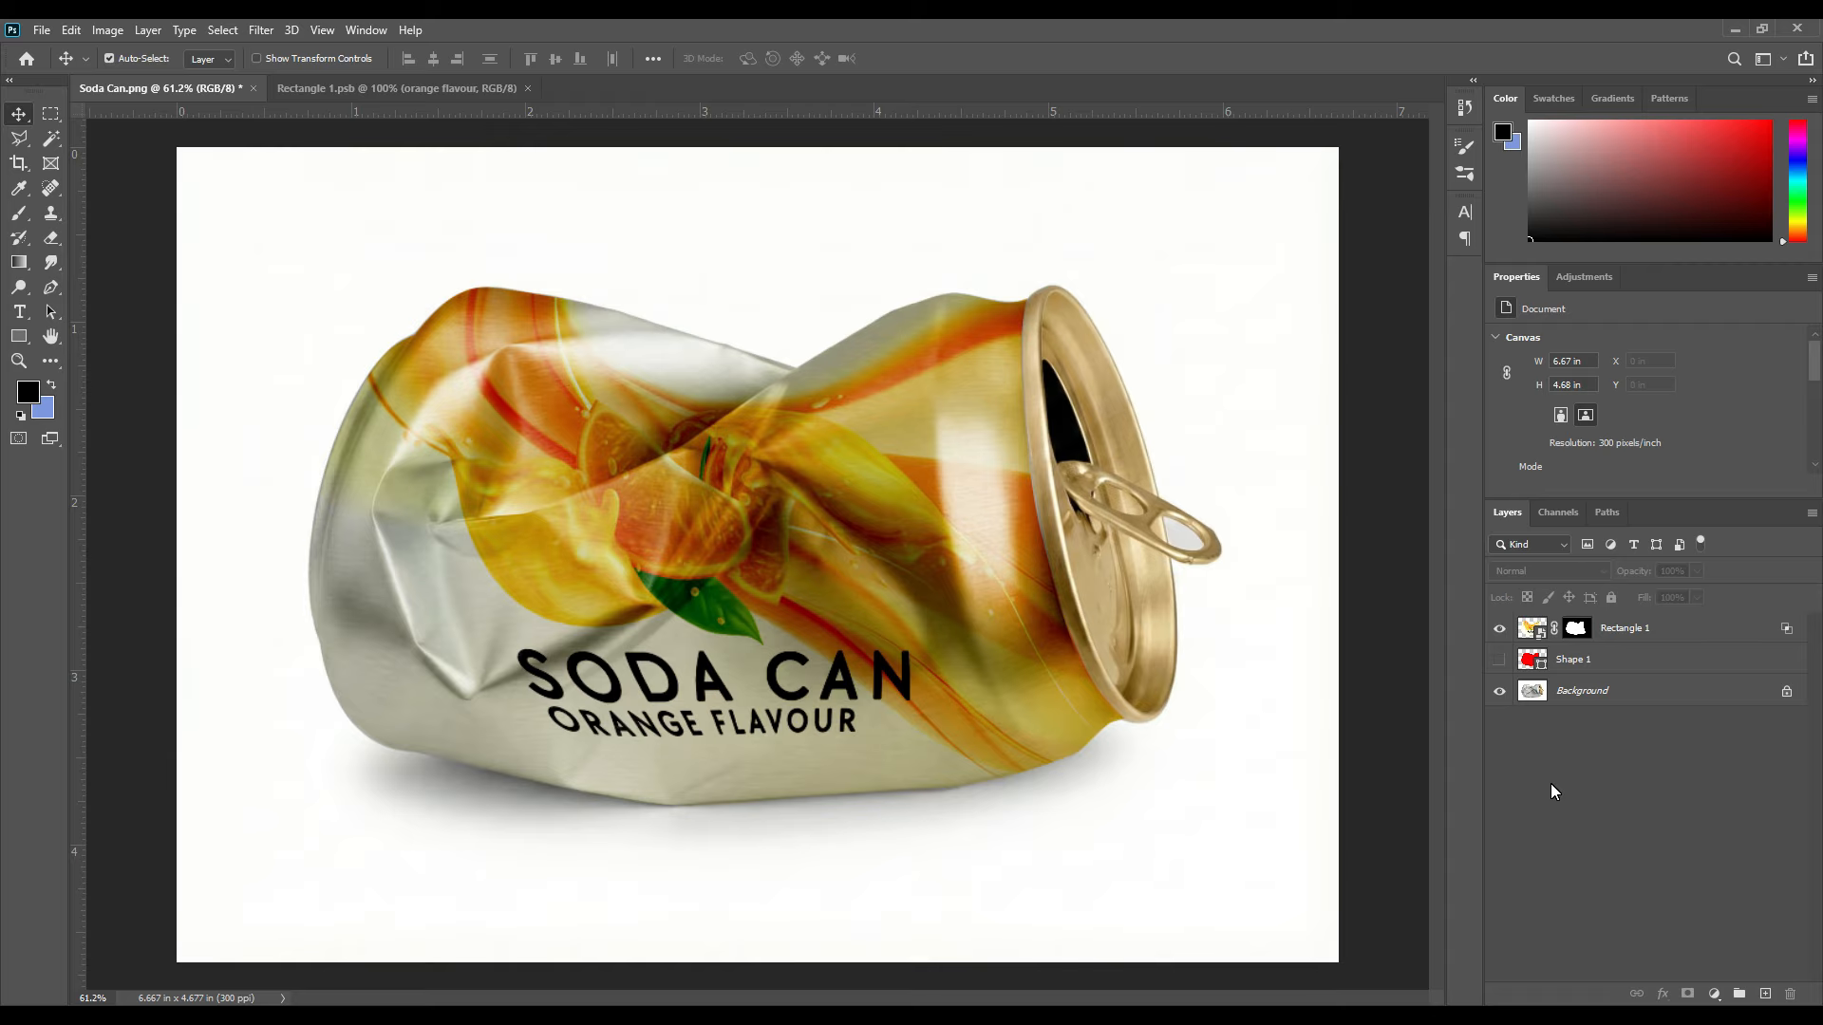